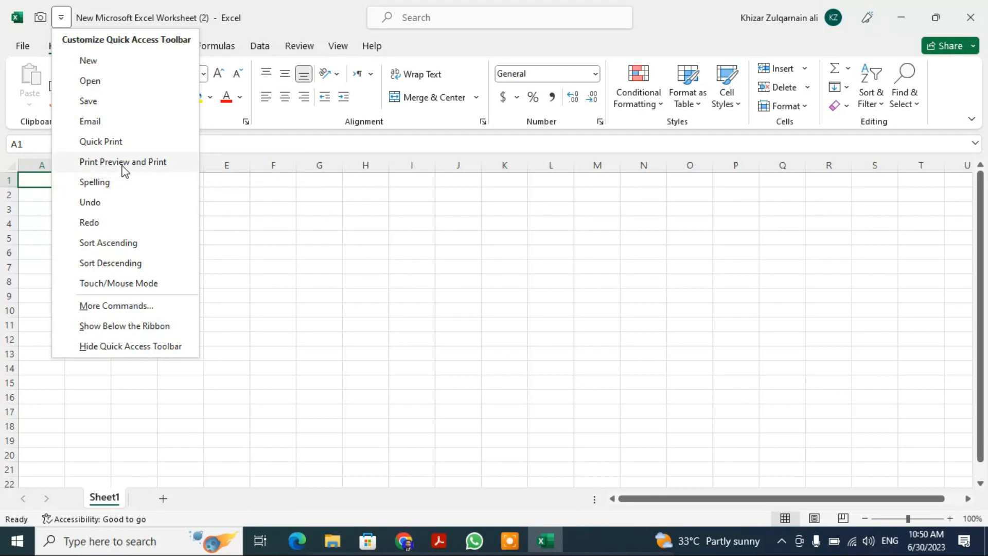
- Add the Print Preview and Print, Spelling, and Save commands to the Quick Access Toolbar
left_click(122, 163)
left_click(82, 17)
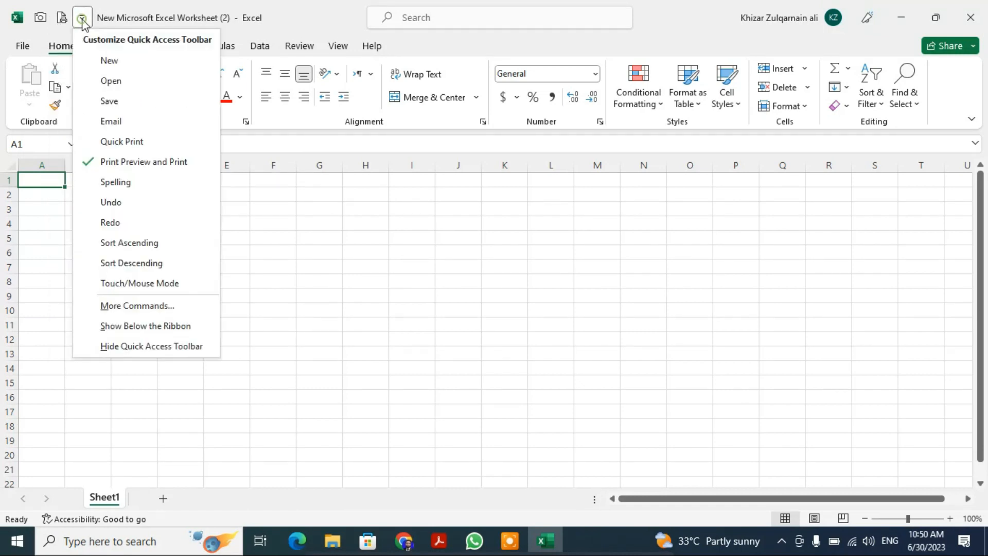
left_click(122, 186)
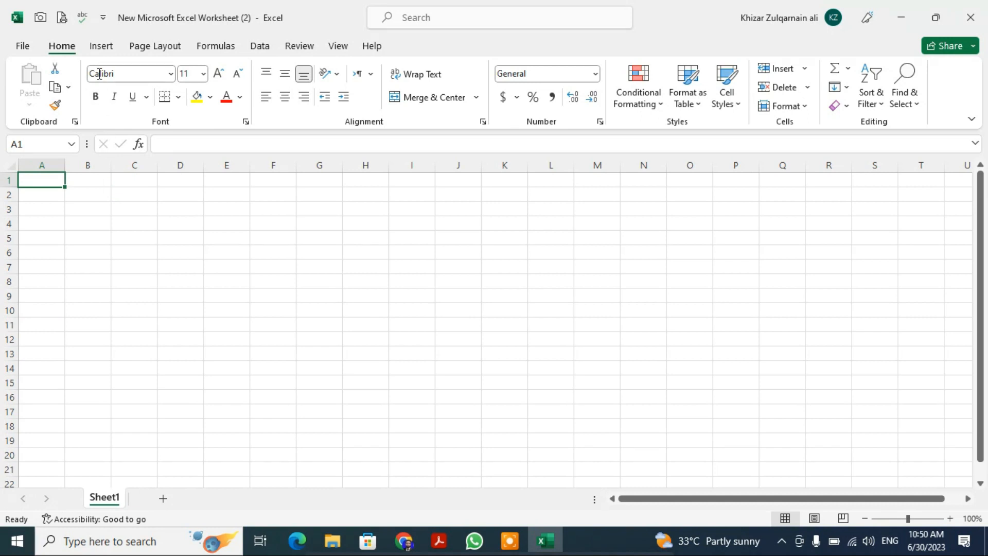
left_click(103, 17)
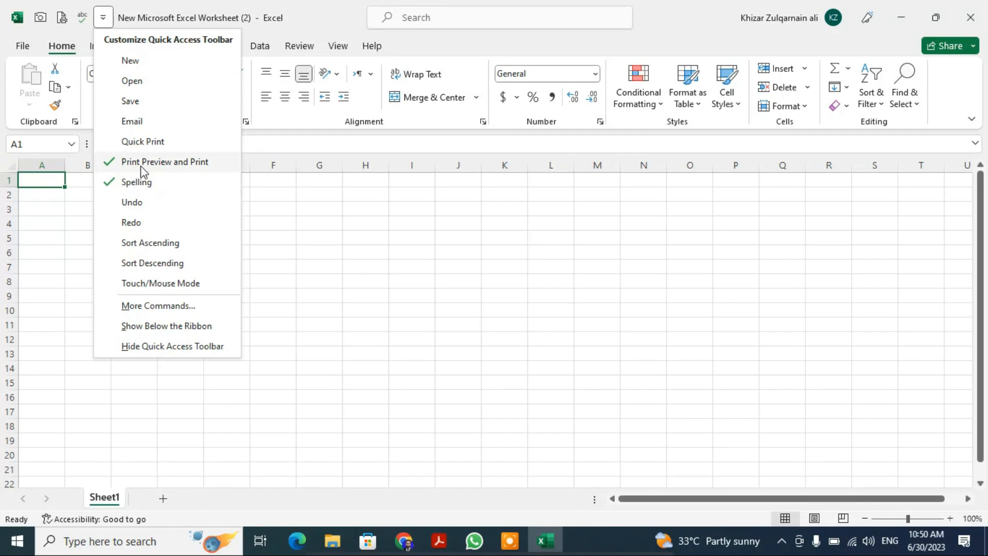
left_click(129, 101)
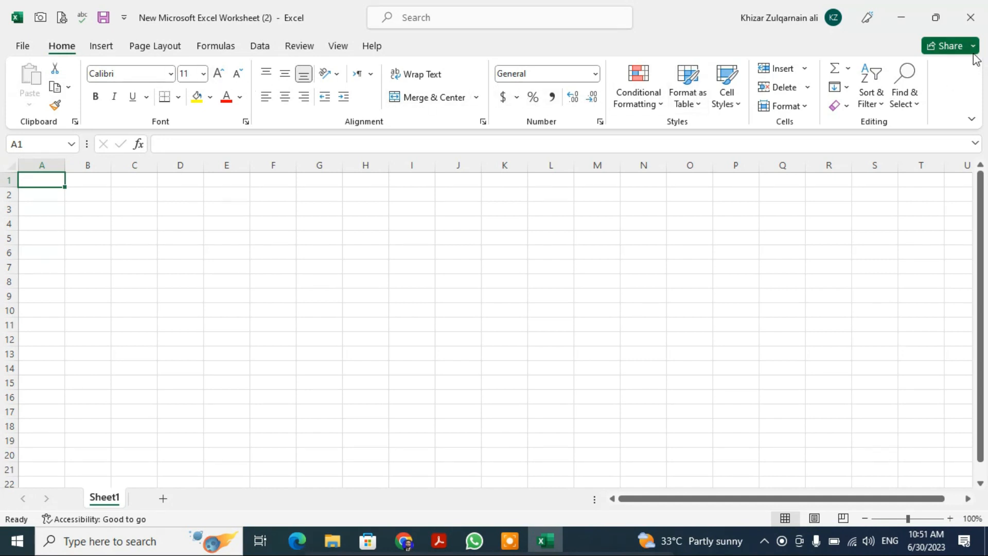
- Try full-screen mode and return the ribbon display to Always show Ribbon
left_click(972, 119)
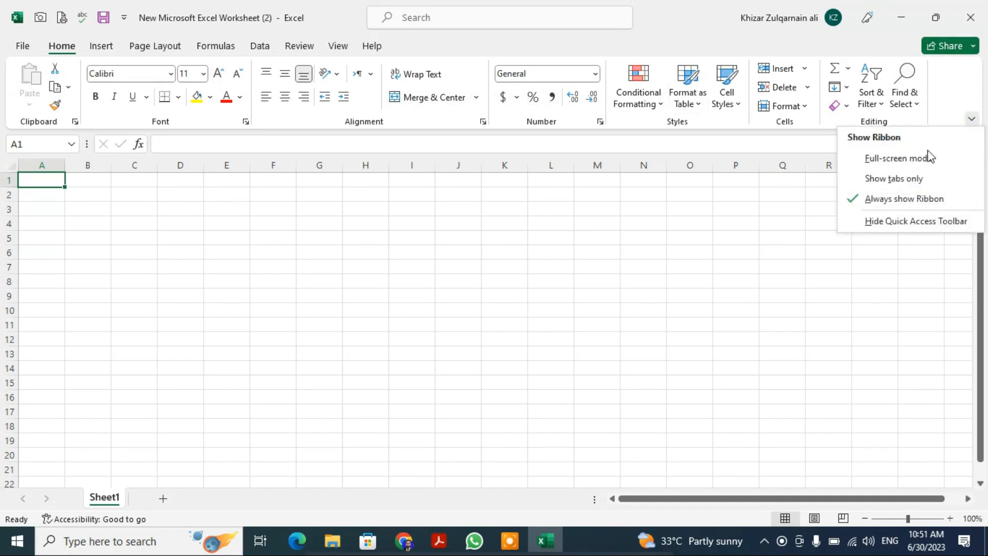
left_click(887, 158)
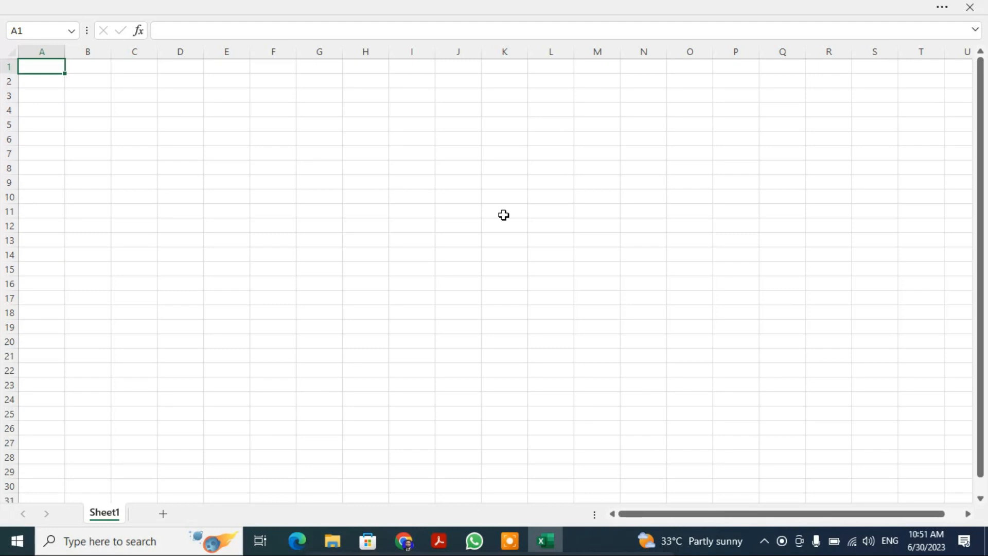
left_click(949, 11)
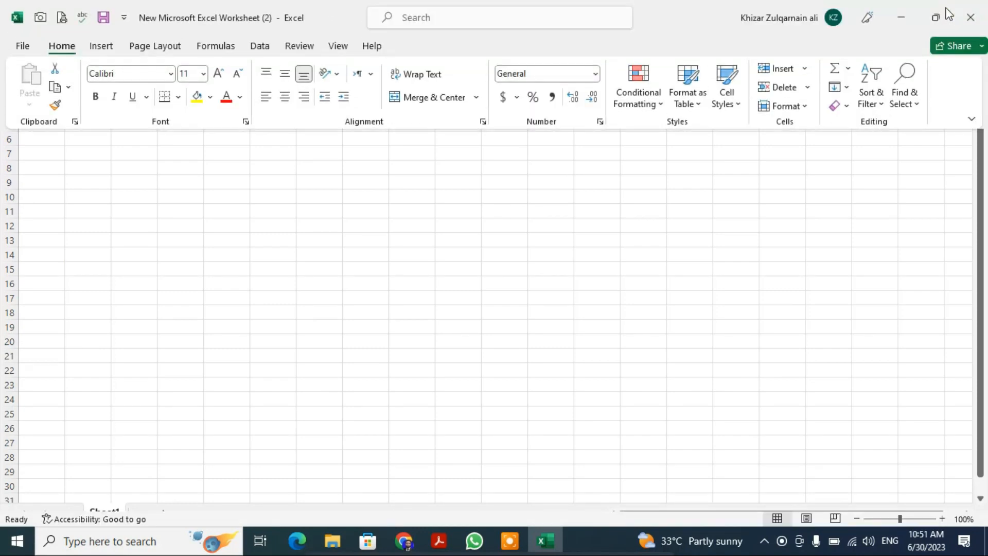
left_click(972, 118)
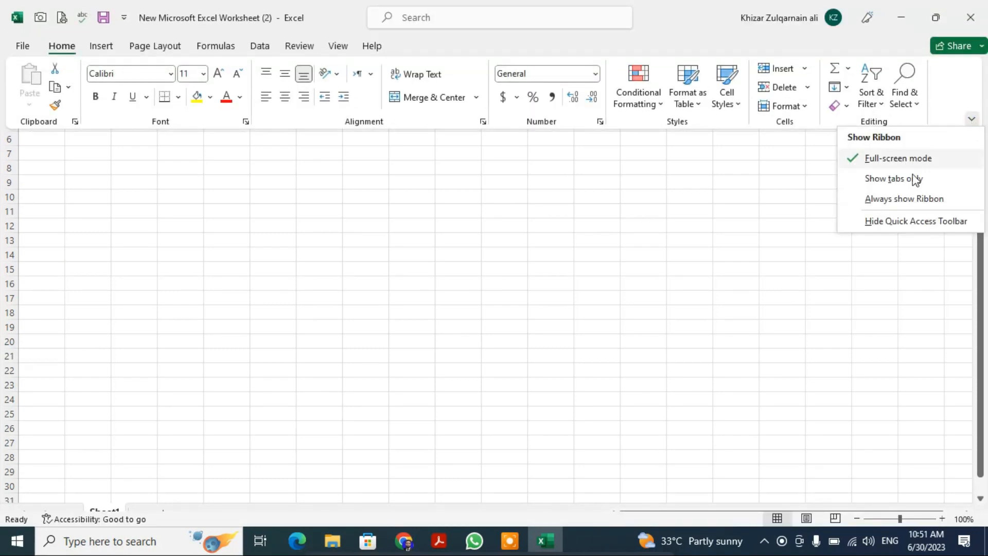
left_click(884, 202)
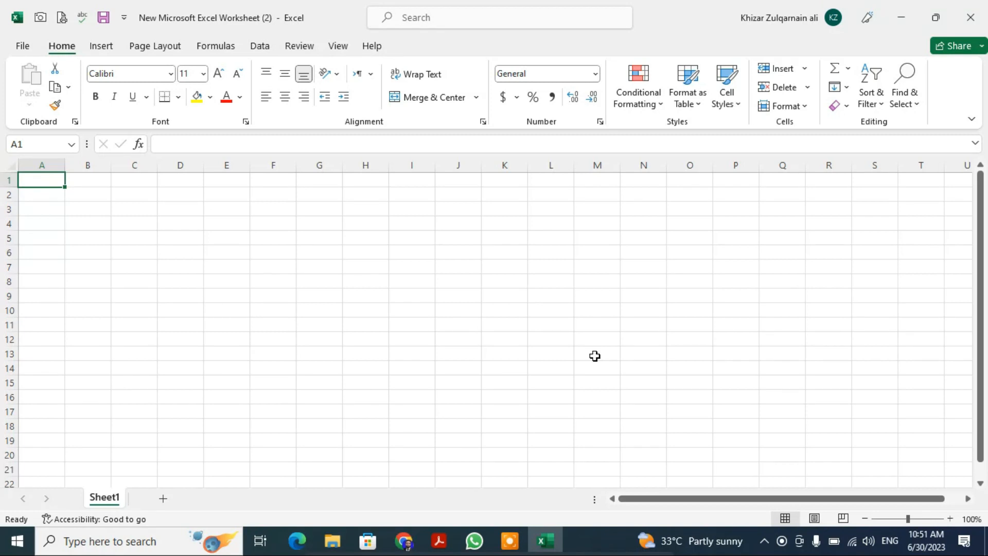
- Examine the account page's user details, Office edition and version information, and return to the worksheet
left_click(21, 46)
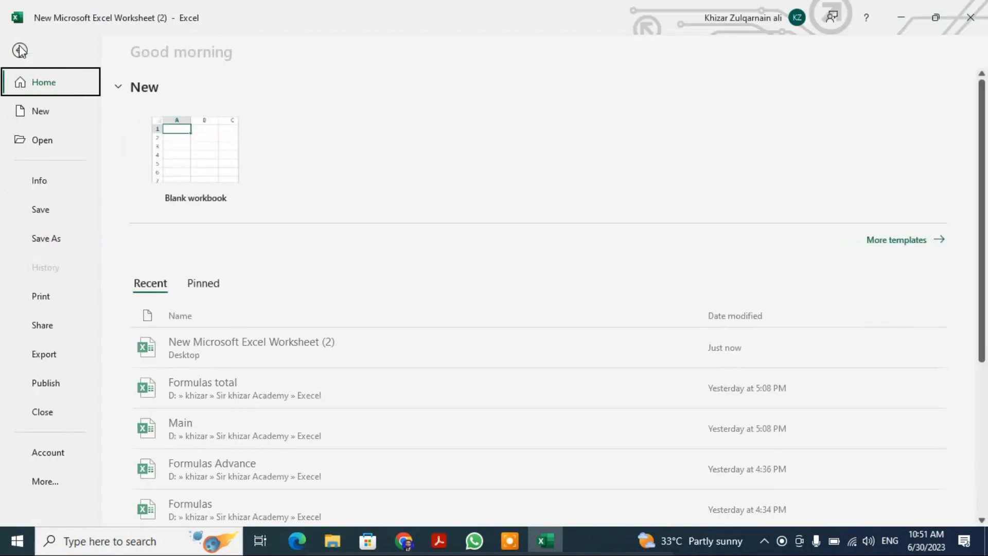
left_click(58, 458)
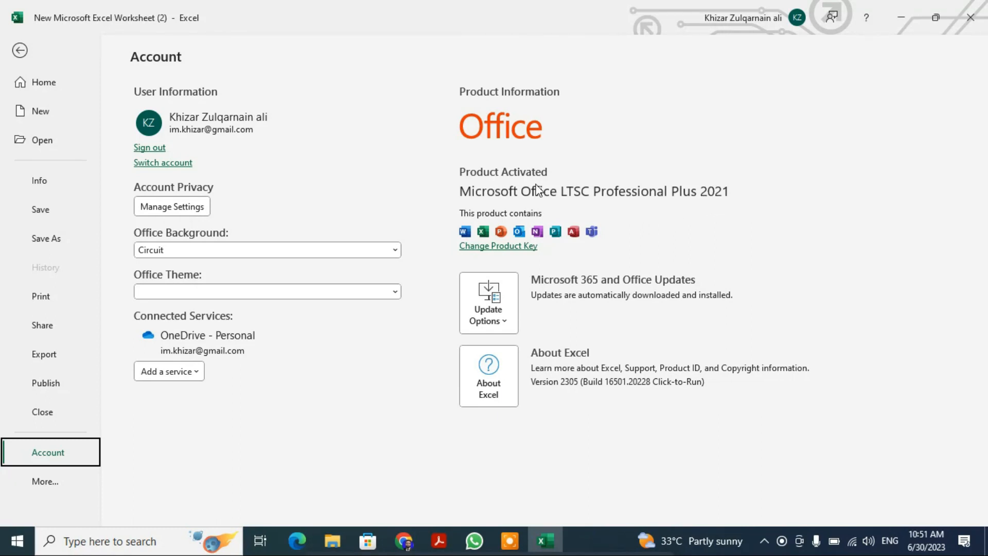
left_click(20, 49)
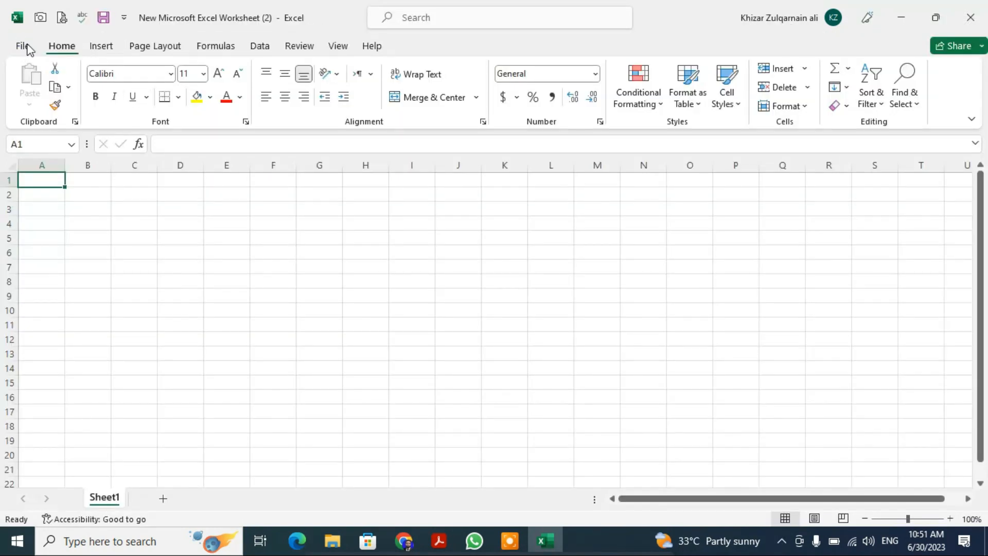
left_click(23, 47)
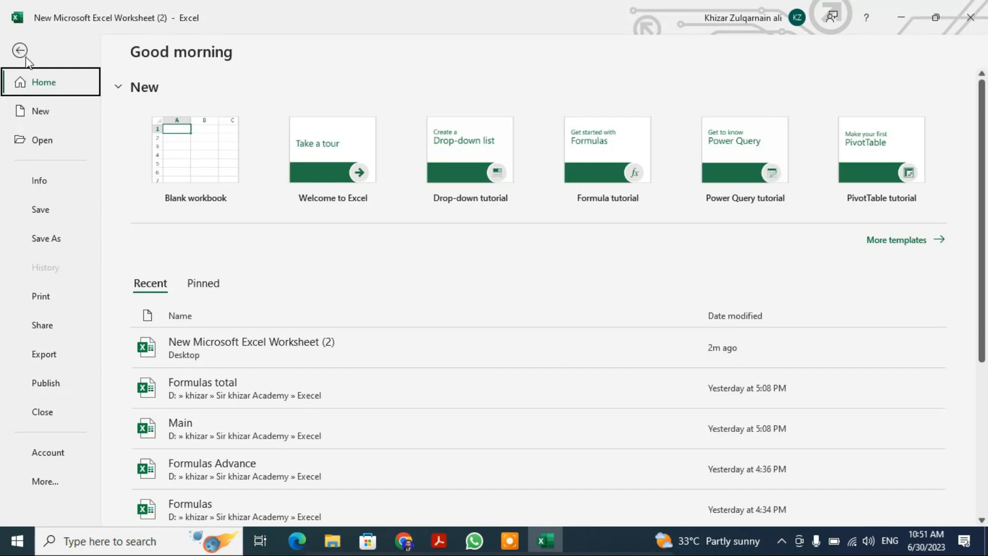
left_click(20, 52)
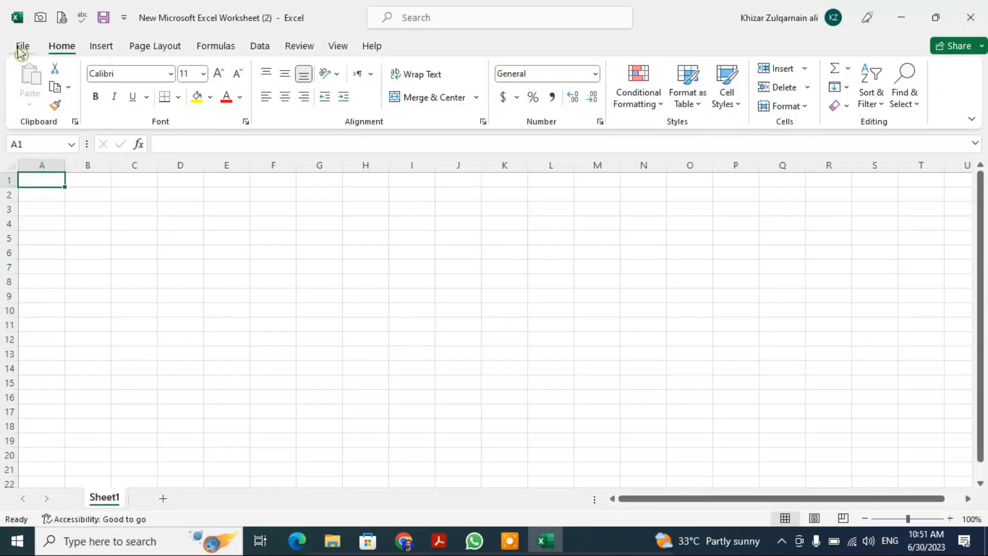
left_click(23, 49)
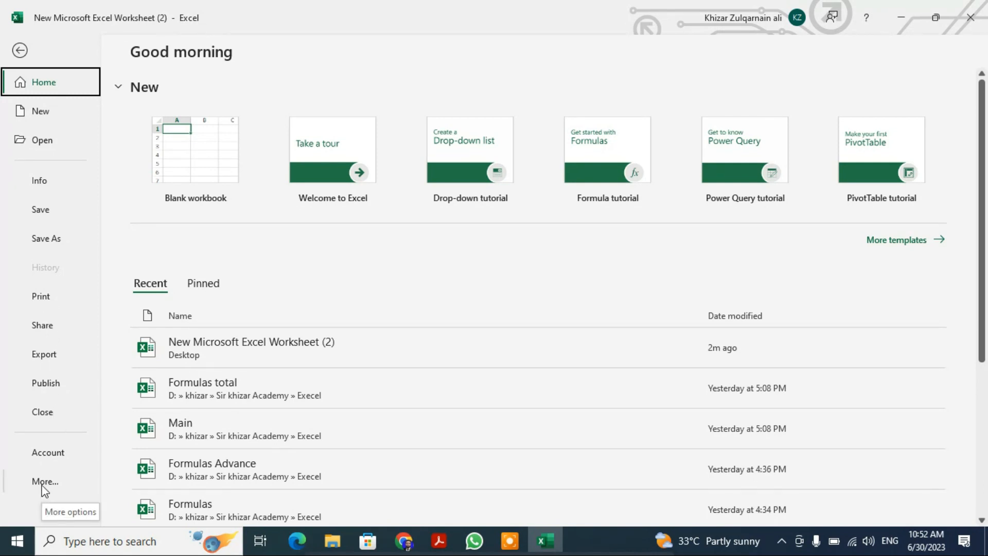
left_click(19, 50)
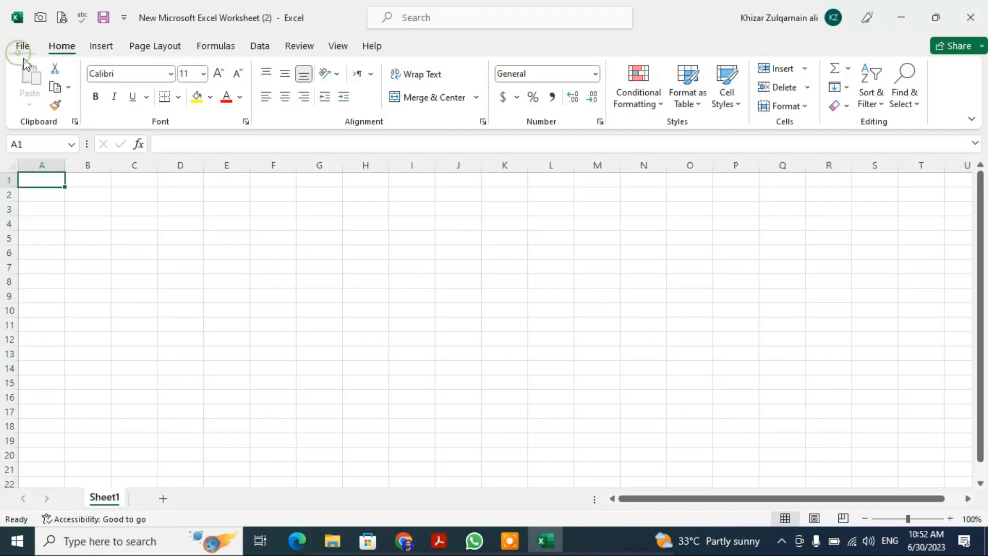
left_click(57, 51)
left_click(74, 122)
left_click(75, 123)
- Enter a person's first name in cell A1
type("khaasi")
left_click(120, 143)
- Try bold, italic and underline on the name in cell A1, and undo all three formats
left_click(95, 97)
left_click(114, 98)
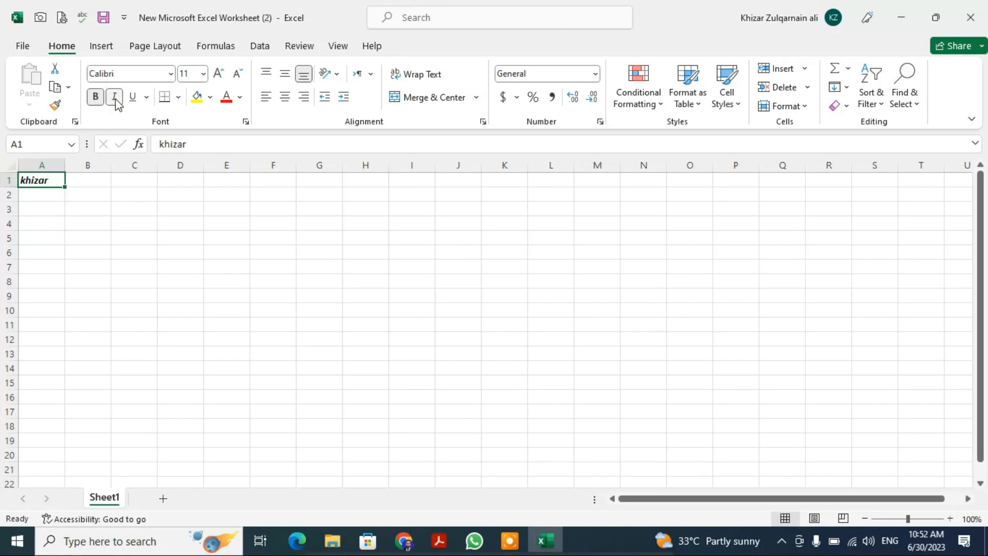
left_click(133, 97)
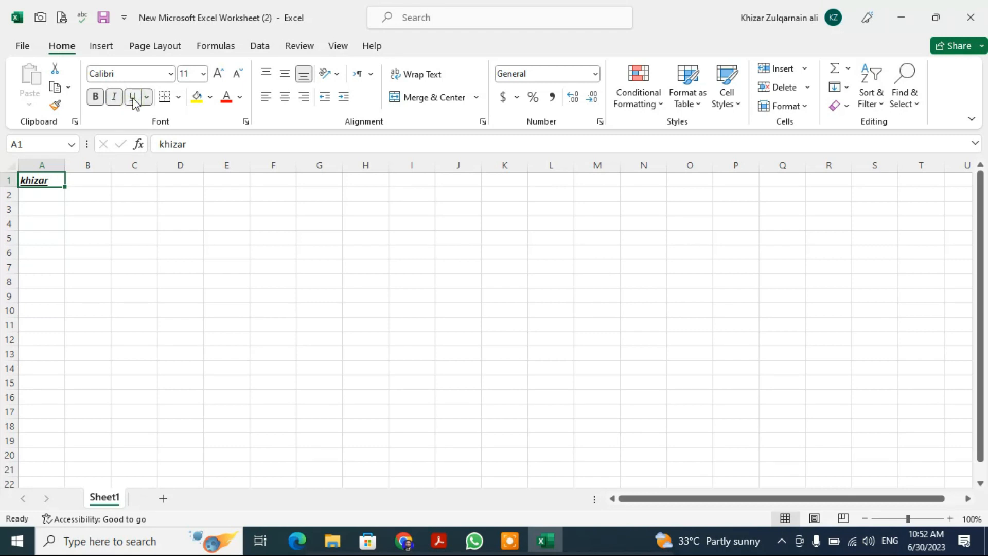
key("ctrl+z")
key("ctrl+z")
key("ctrl+z")
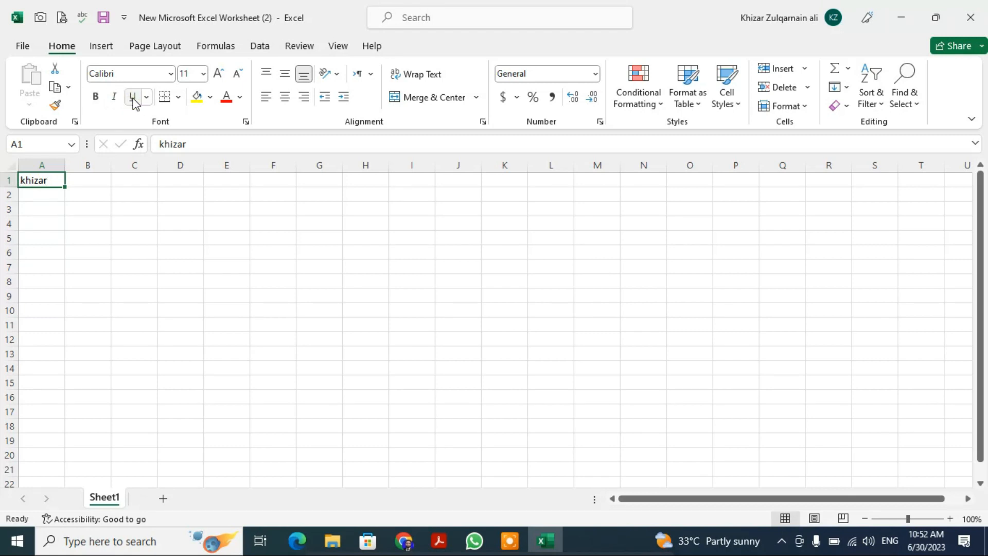
left_click(180, 100)
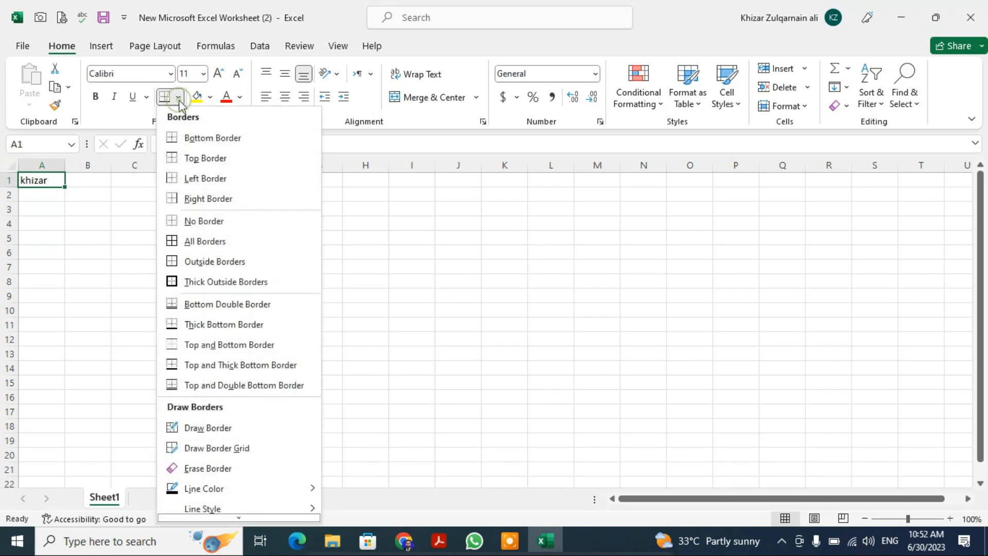
left_click(424, 257)
left_click(96, 184)
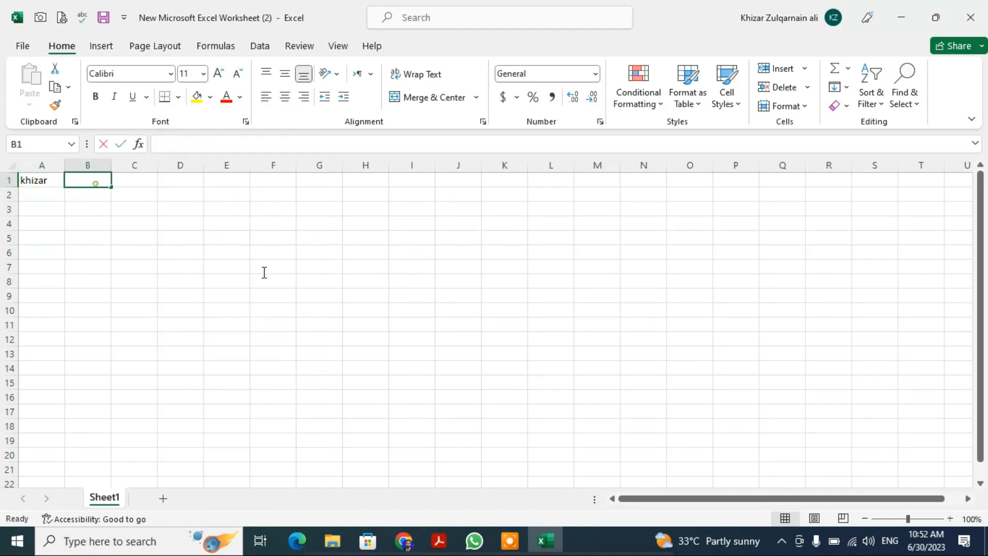
left_click(291, 261)
- Try All Borders on the range D2:H11 and clear them with No Border
left_click_drag(198, 194, 366, 324)
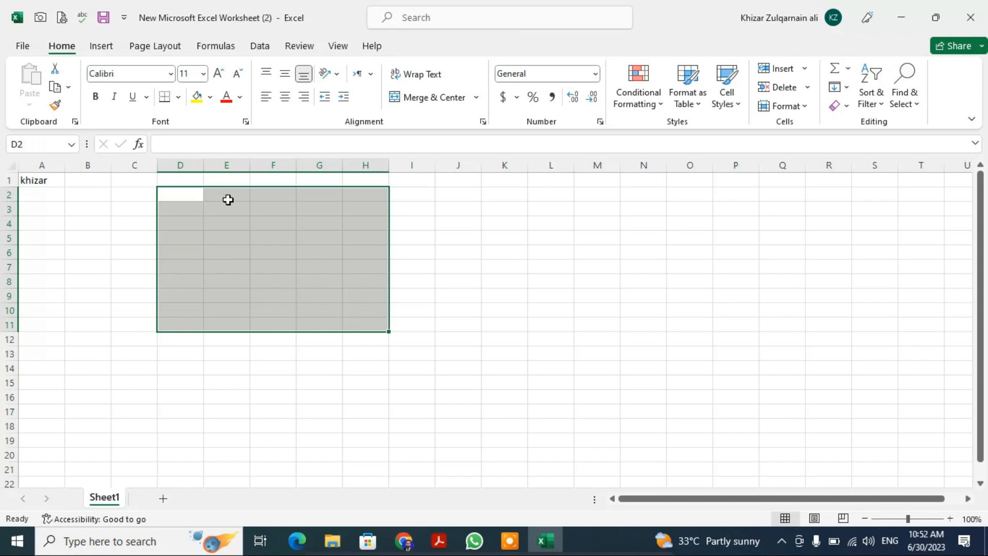
left_click(177, 102)
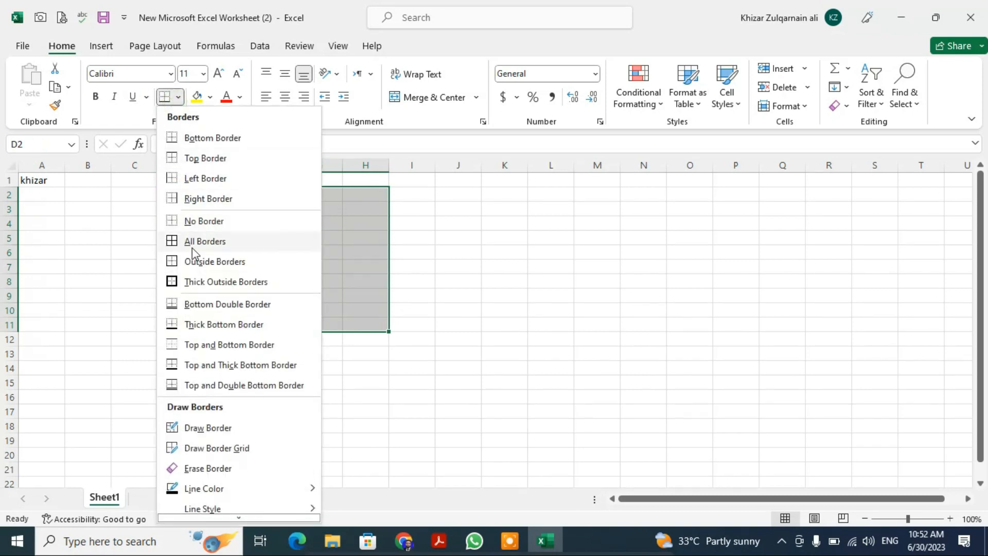
left_click(196, 242)
left_click(177, 97)
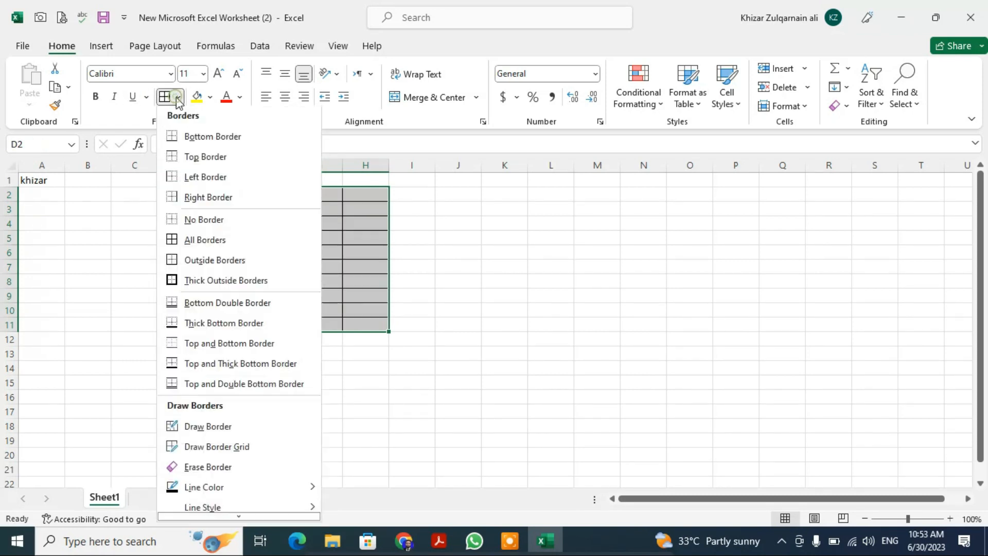
left_click(181, 227)
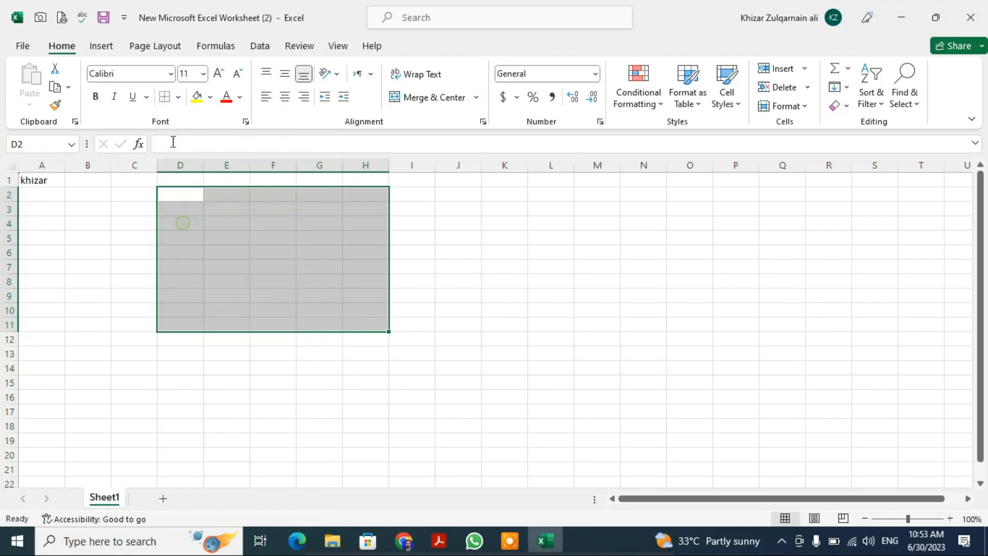
- Apply a Top and Thick Bottom Border to the range D2:H11
left_click(178, 97)
left_click(192, 364)
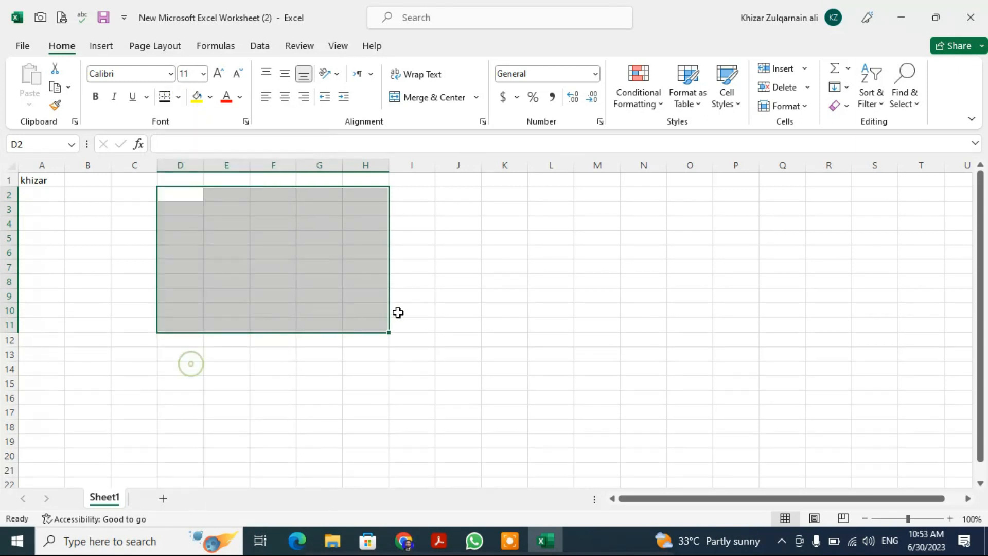
left_click(458, 295)
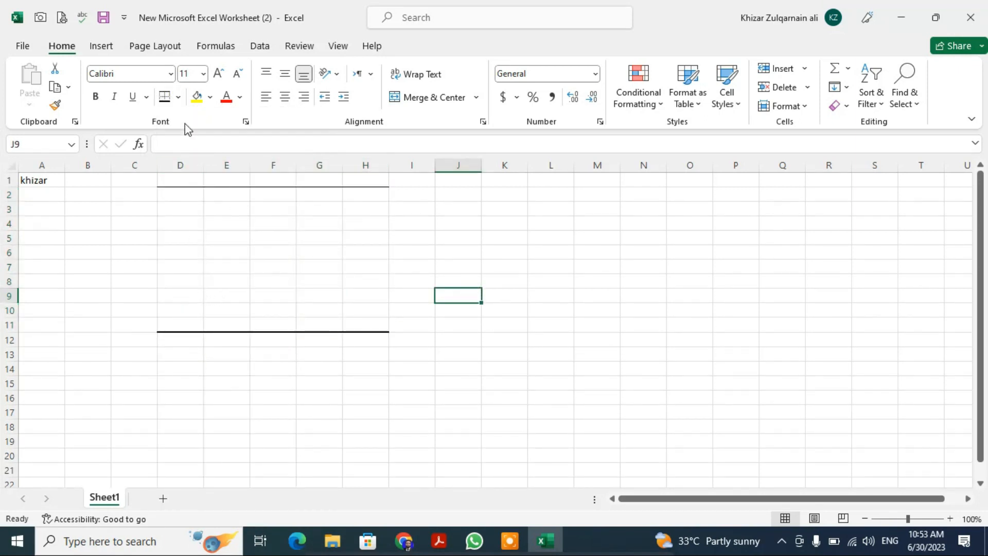
left_click(178, 96)
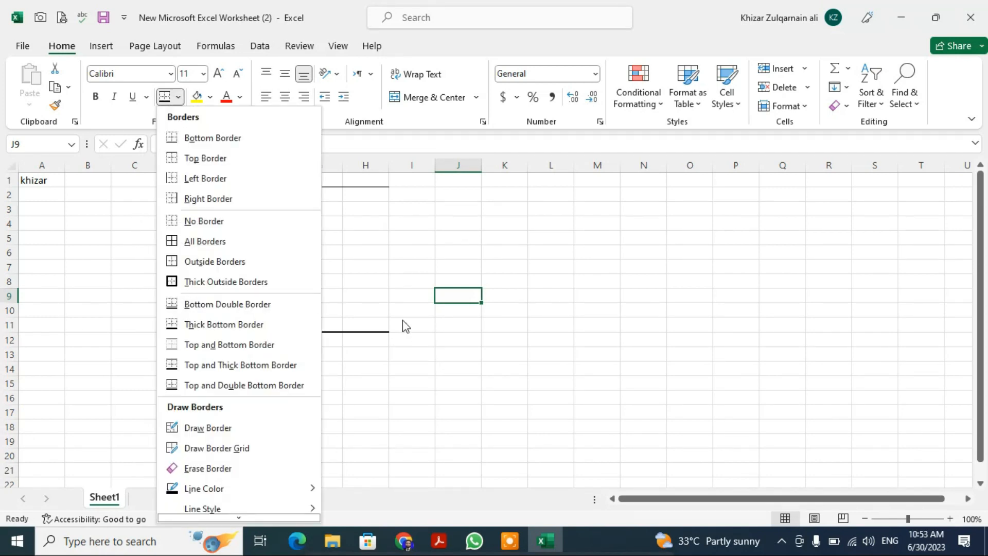
left_click(389, 259)
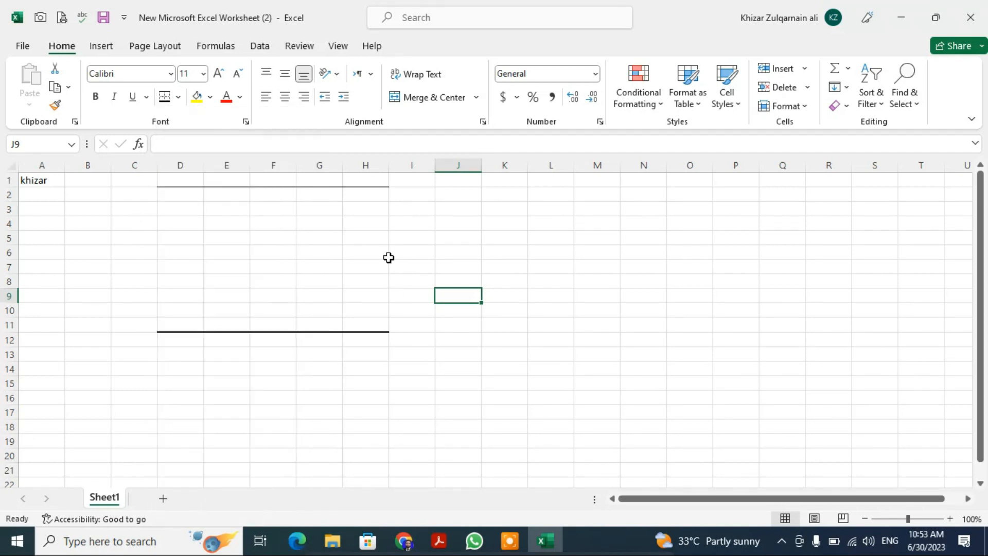
- Try a yellow fill on cell A1 and undo it
left_click(38, 181)
left_click(196, 97)
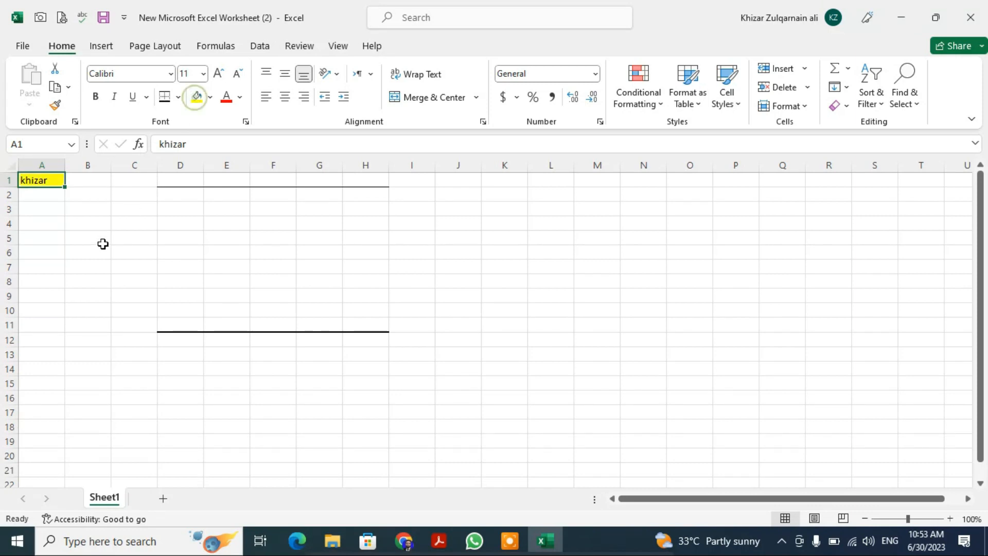
left_click(101, 249)
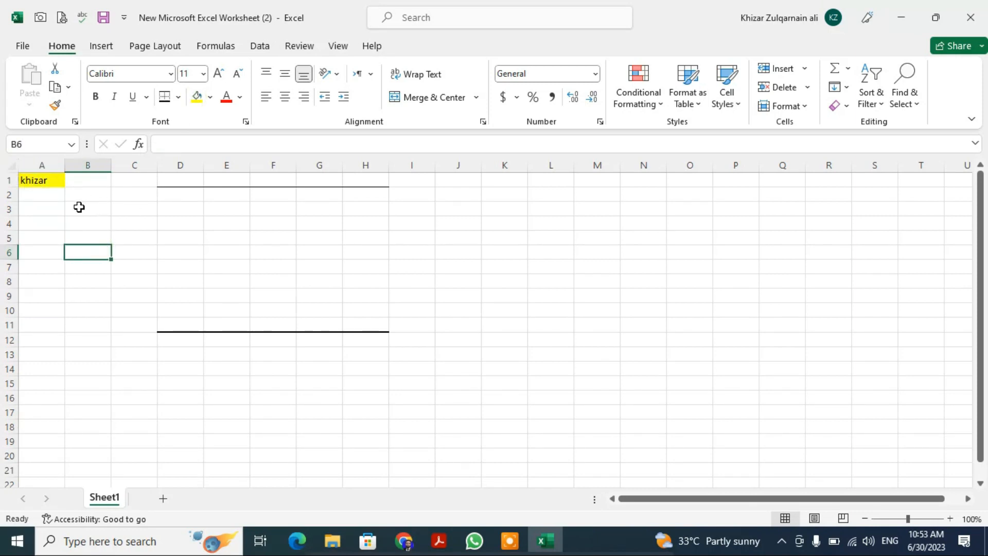
key("ctrl+z")
- Try a red font color on the name in cell A1 and undo it
left_click(58, 226)
left_click(42, 181)
left_click(226, 96)
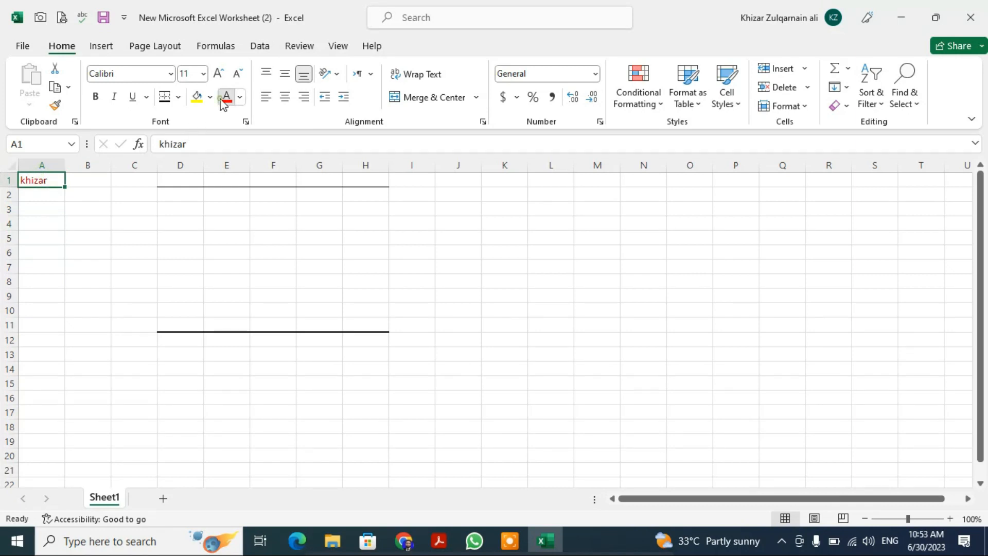
left_click(113, 236)
key("ctrl+z")
- Try enlarging and shrinking the font size of cell A1, and view its detailed font settings without changing them
left_click(222, 74)
left_click(221, 73)
left_click(222, 74)
left_click(238, 74)
left_click(238, 74)
left_click(238, 75)
left_click(245, 123)
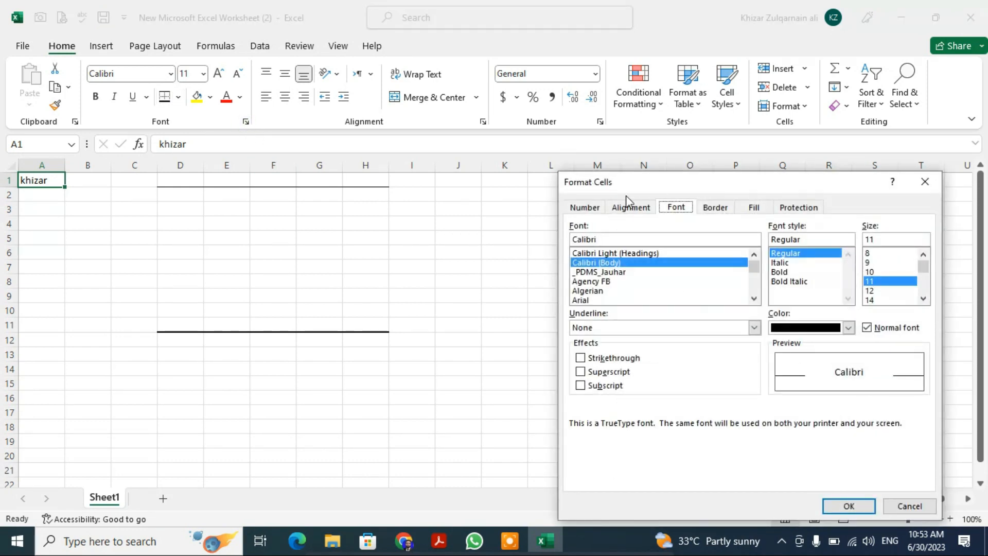
left_click(904, 507)
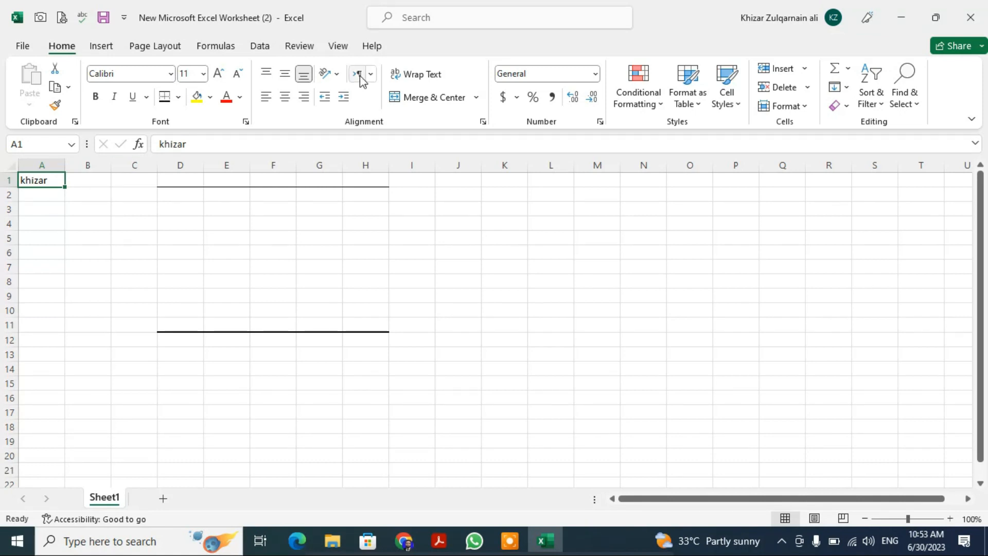
- Try right and center alignment on cell A1, and finish with it left-aligned horizontally and middle-aligned vertically
left_click(305, 97)
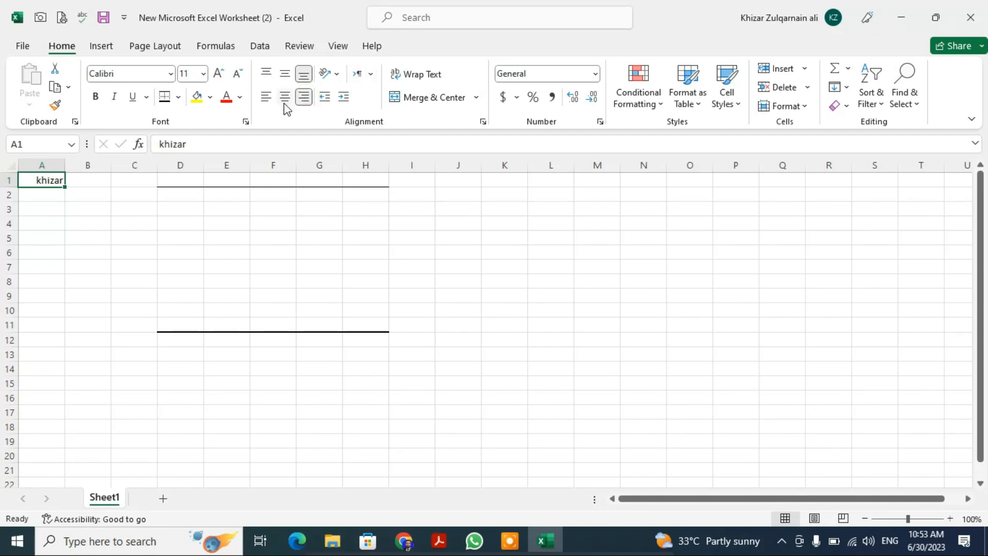
left_click(284, 98)
left_click(285, 75)
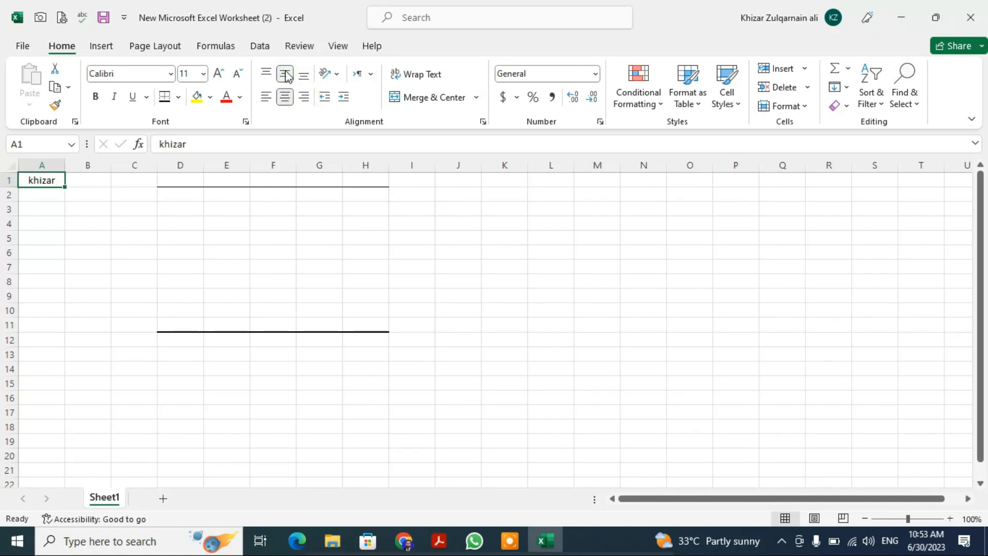
left_click(286, 99)
left_click(267, 101)
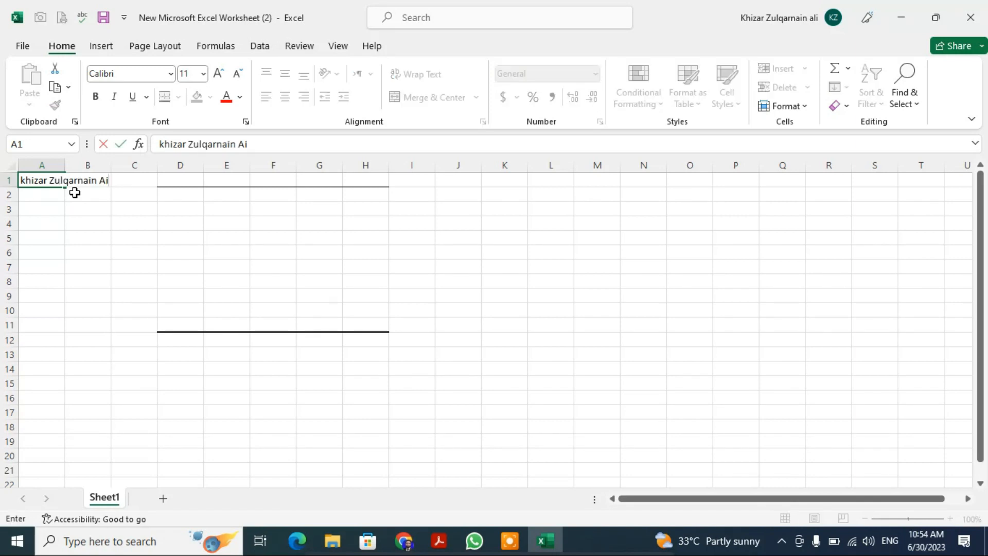
- Extend the entry in cell A1 to the full name, and try auto-fitting the width of column A before undoing it
key("Return")
key("Up")
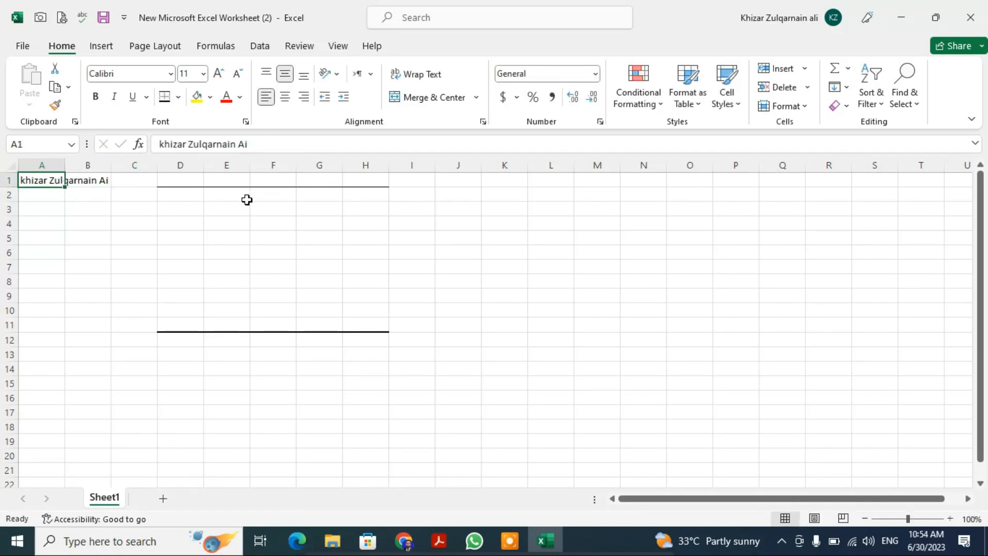
double_click(62, 165)
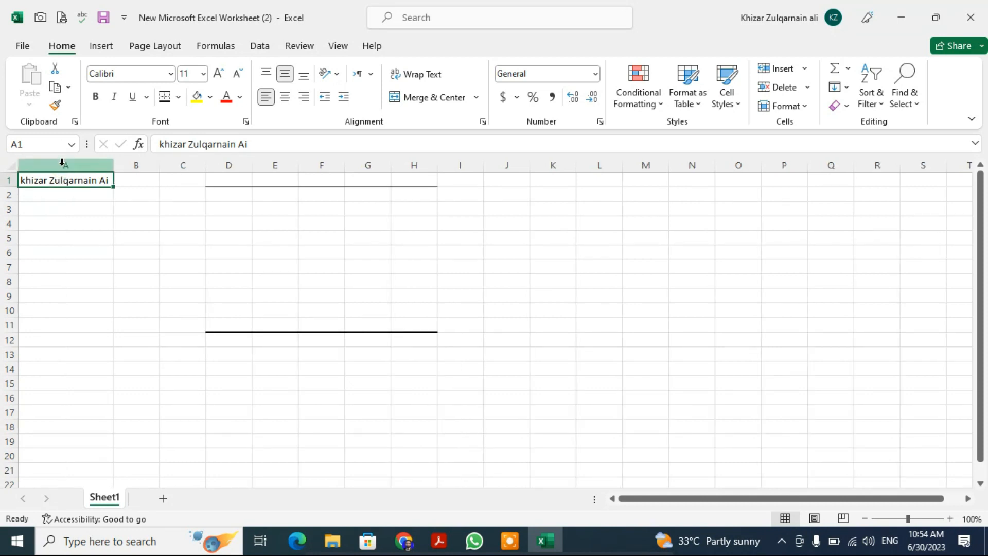
key("ctrl+z")
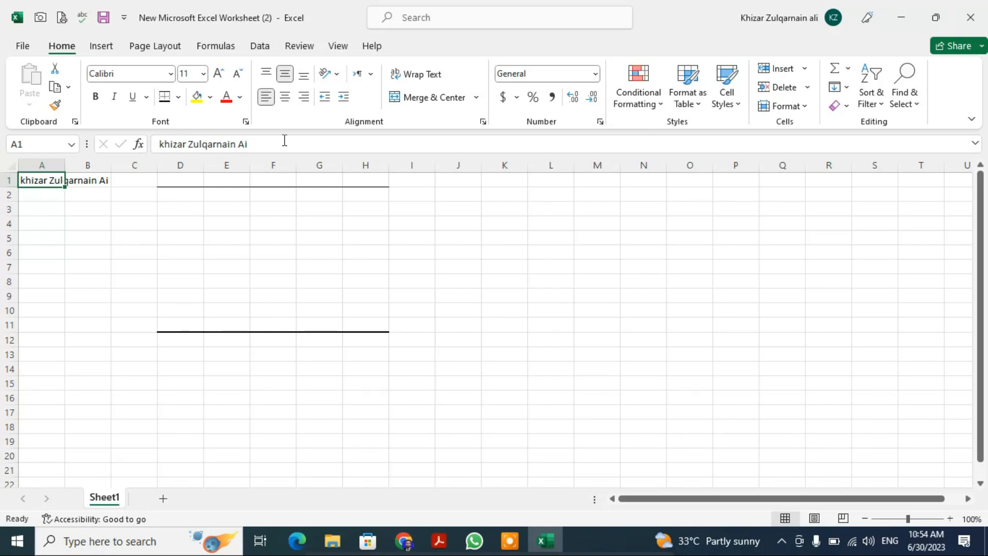
- Try Wrap Text on the full name in cell A1 and undo it
left_click(420, 75)
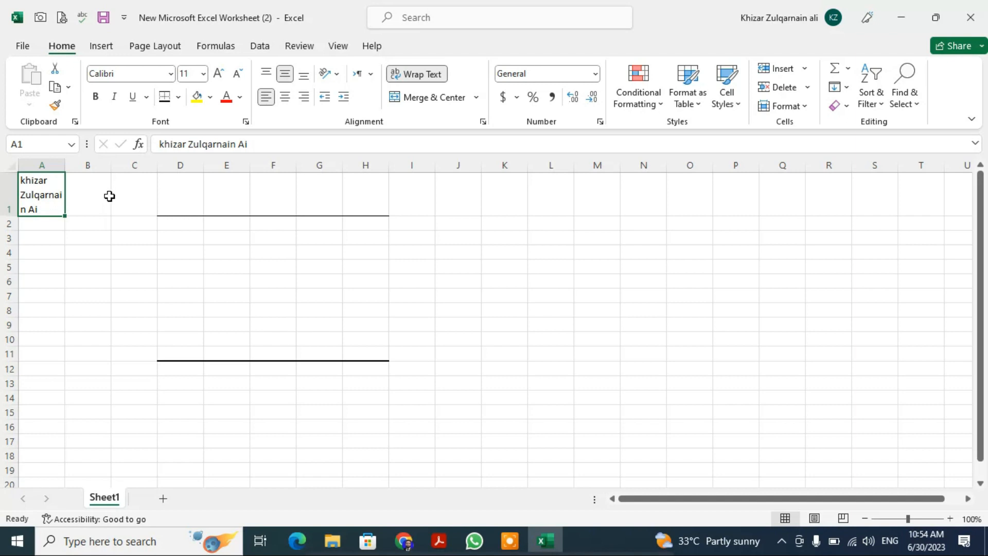
key("ctrl+z")
double_click(96, 176)
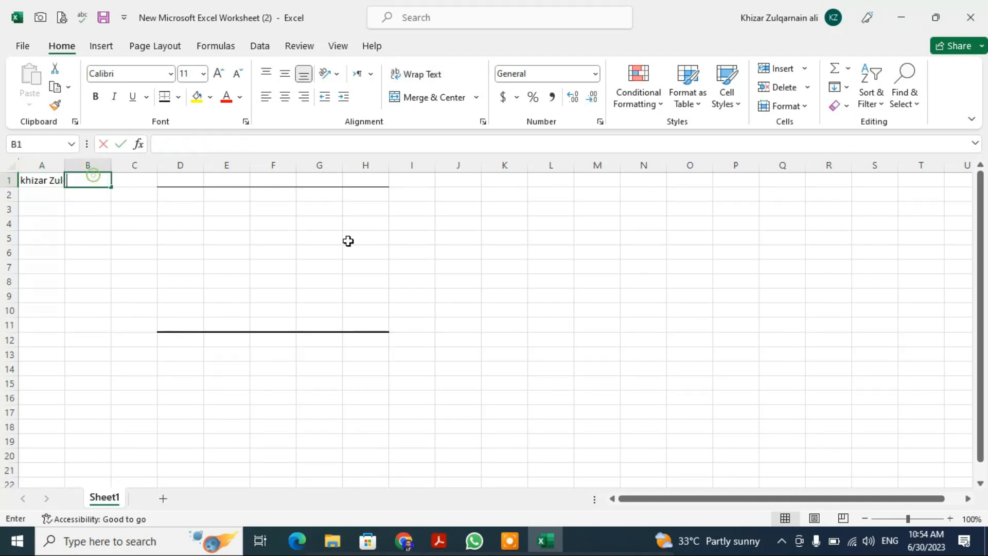
left_click(199, 284)
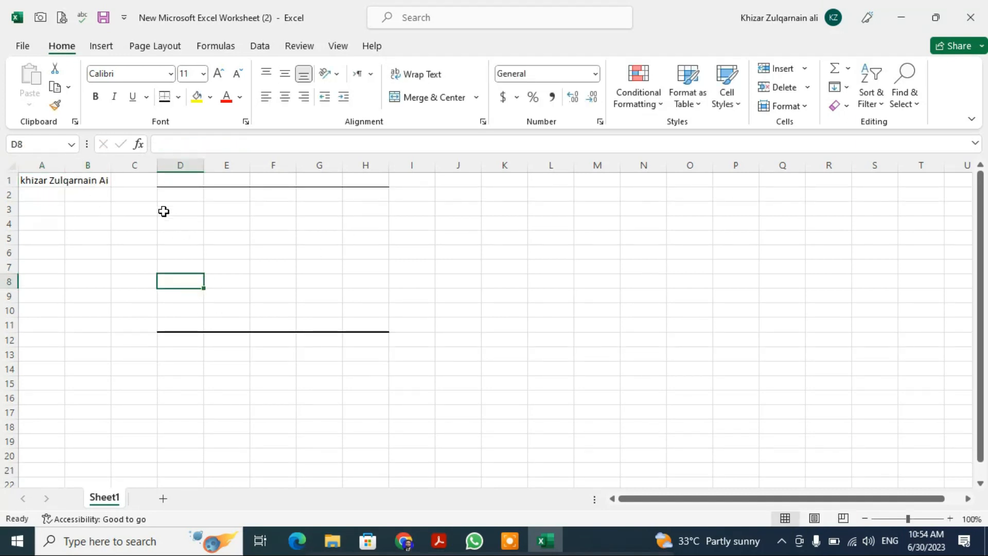
- Enter the sample text sdf in cell C1
left_click(140, 176)
type("sdf")
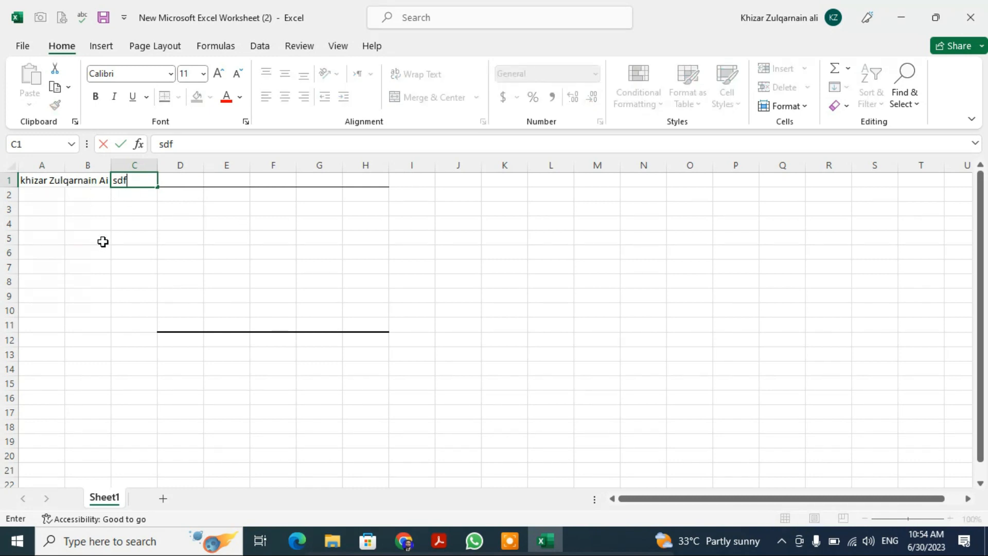
left_click(101, 243)
- Try Merge & Center on cells A1:B1 and undo the merge
left_click_drag(48, 183, 73, 178)
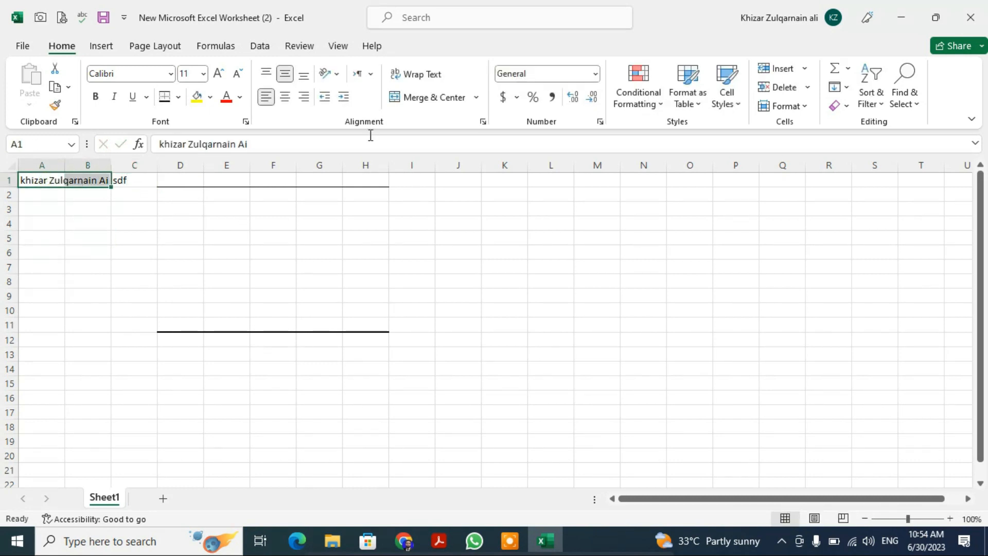
left_click(416, 99)
left_click(330, 220)
left_click(52, 181)
key("ctrl+z")
- Enter the number 34234123 in cell E3, and replace it with 341234
double_click(227, 211)
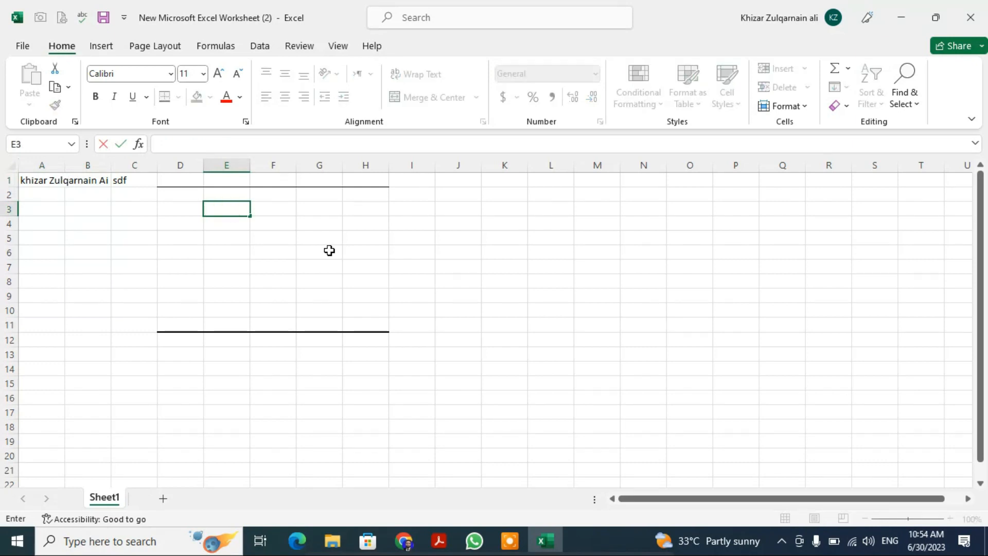
type("34234123")
key("Return")
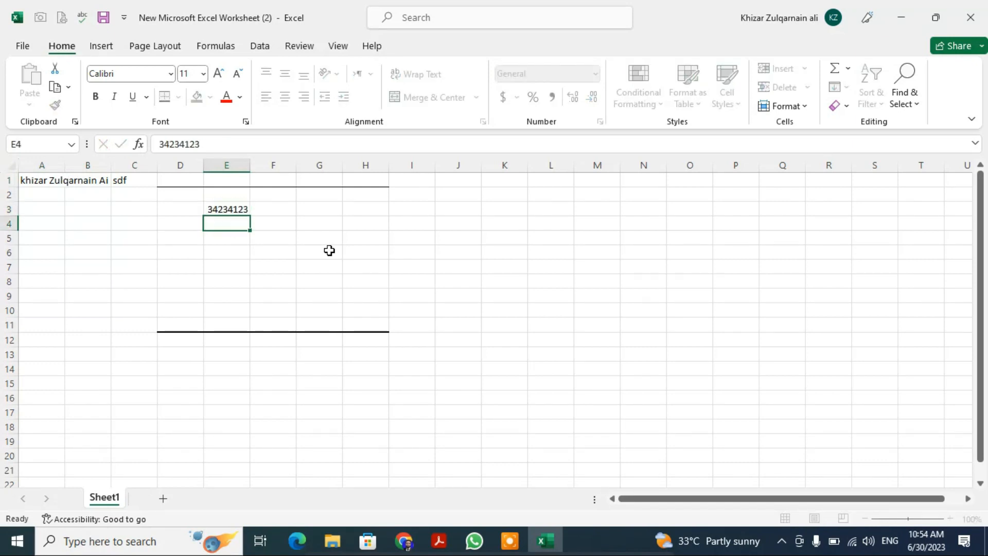
key("Up")
type("341234")
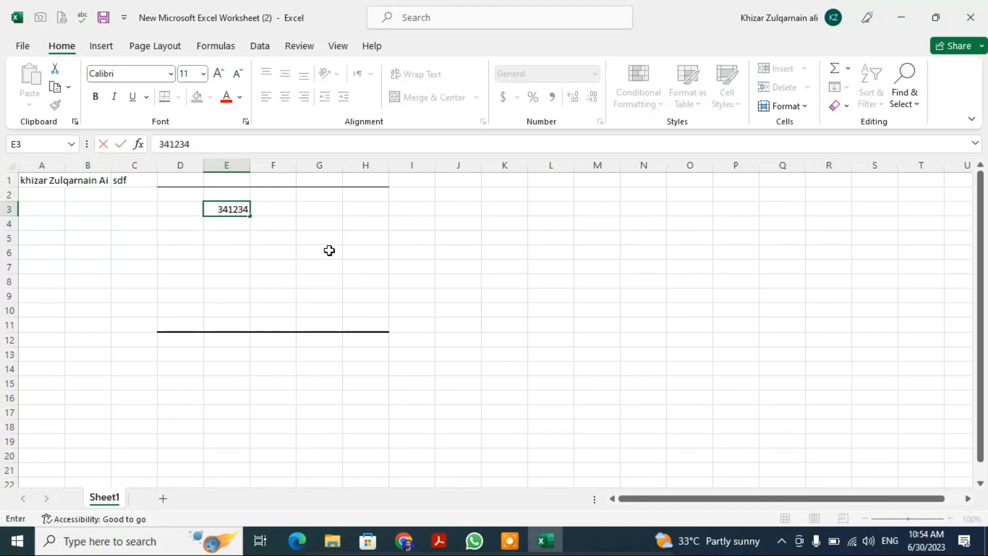
key("Return")
key("Up")
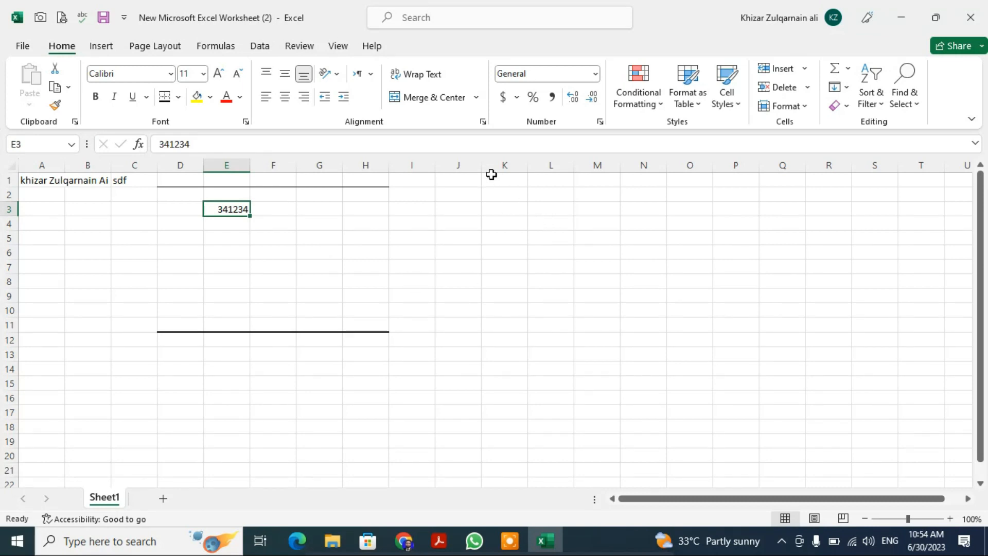
- Try the dollar accounting and percentage formats on cell E3, and apply the comma style
left_click(505, 102)
left_click(533, 98)
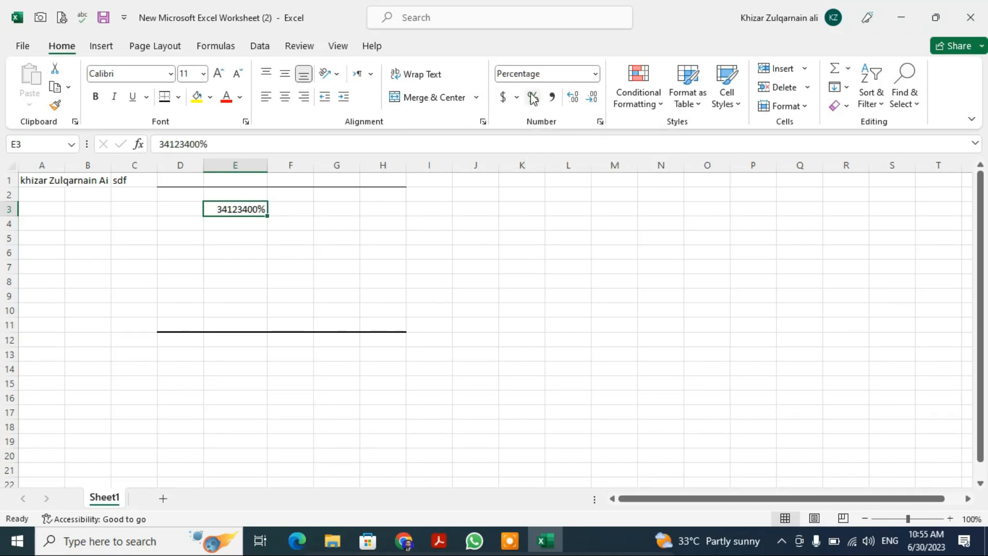
left_click(553, 98)
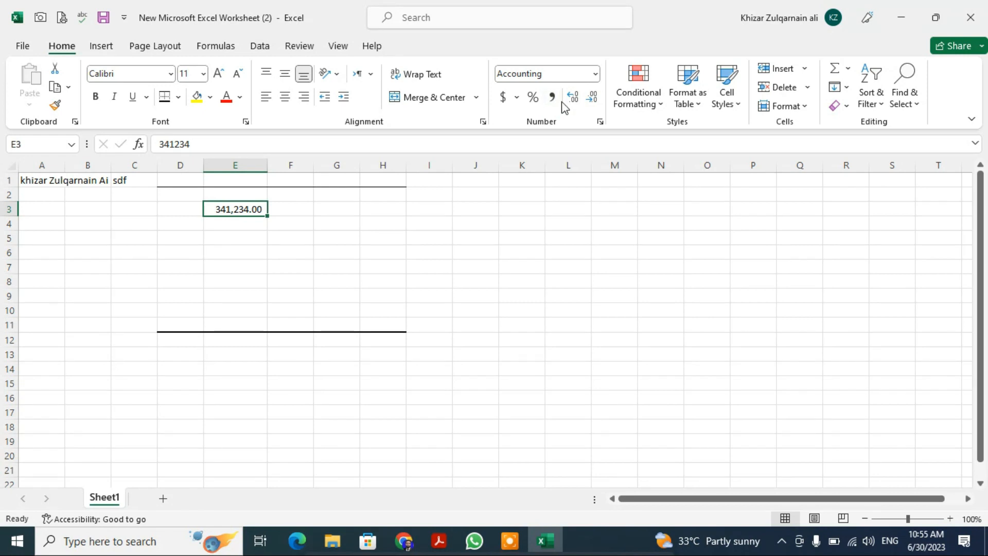
- Increase the decimals of the number in cell E3, and reduce them to one decimal place
left_click(576, 105)
left_click(577, 105)
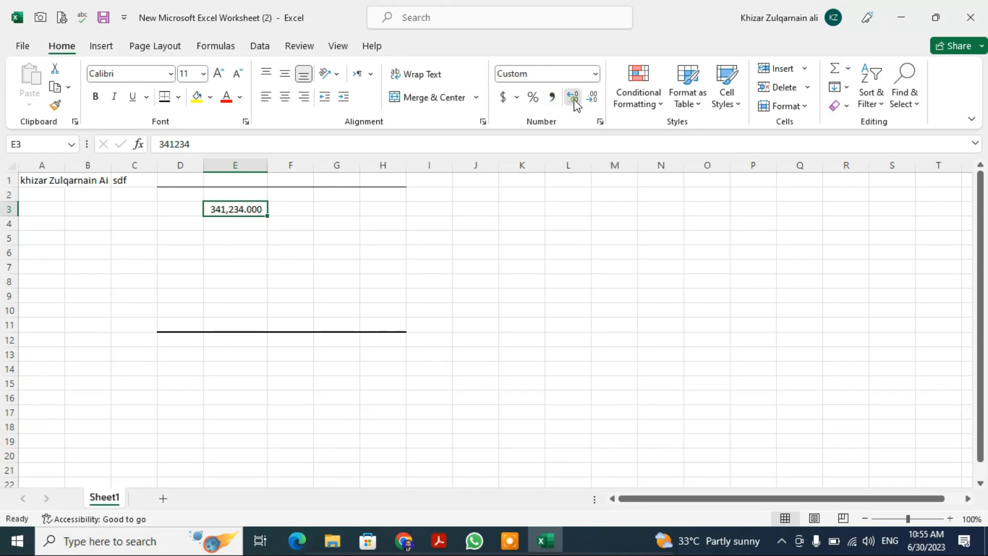
left_click(592, 99)
left_click(592, 98)
left_click(592, 99)
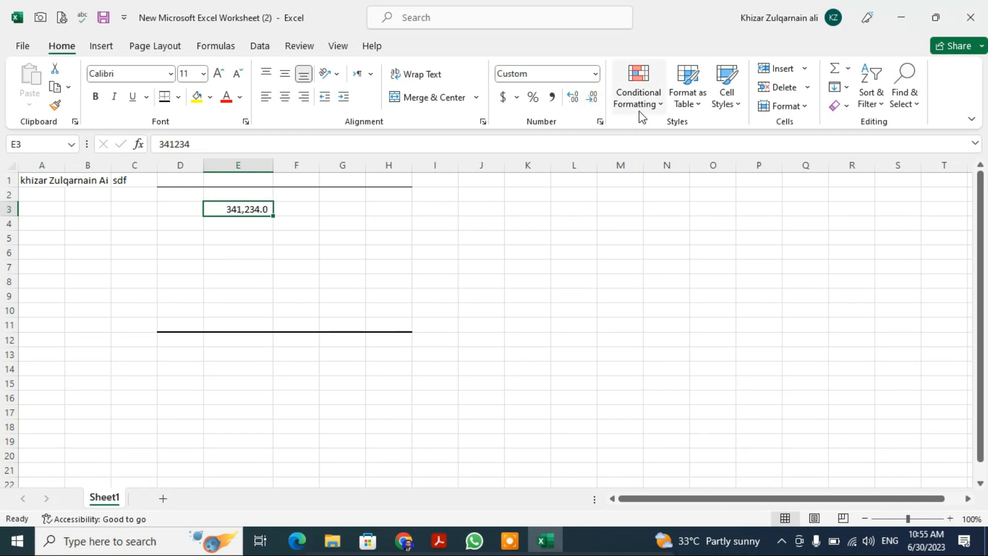
left_click(638, 180)
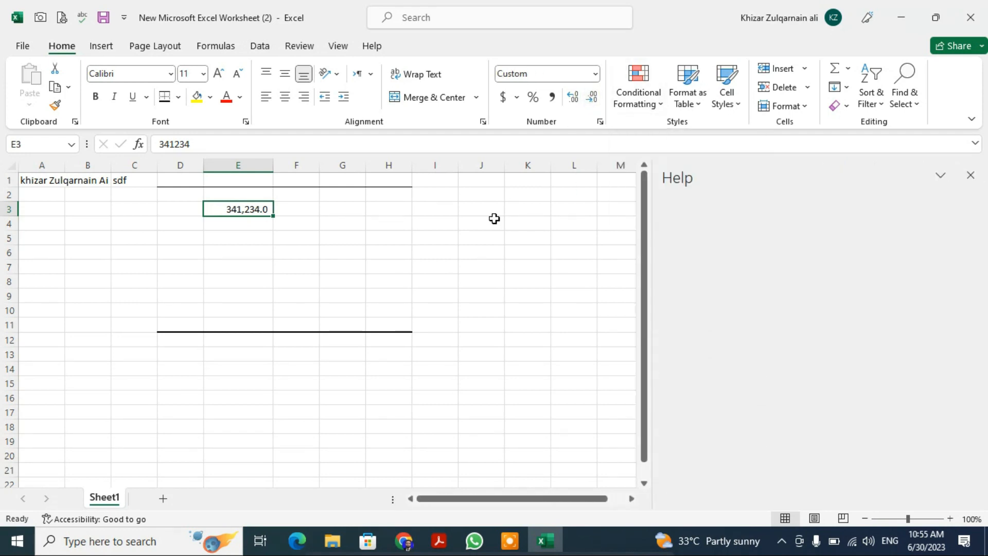
left_click(970, 175)
left_click(486, 252)
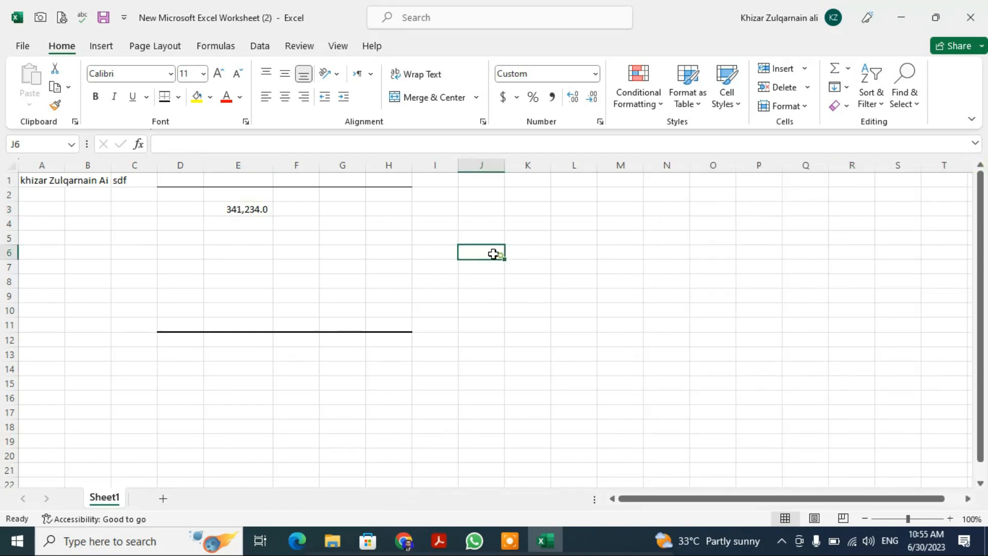
- Copy the number in cell E3 down through cells E4:E9
left_click(241, 205)
key("ctrl+c")
key("shift+Down")
key("shift+Down")
key("shift+Down")
key("shift+Down")
key("shift+Down")
key("shift+Down")
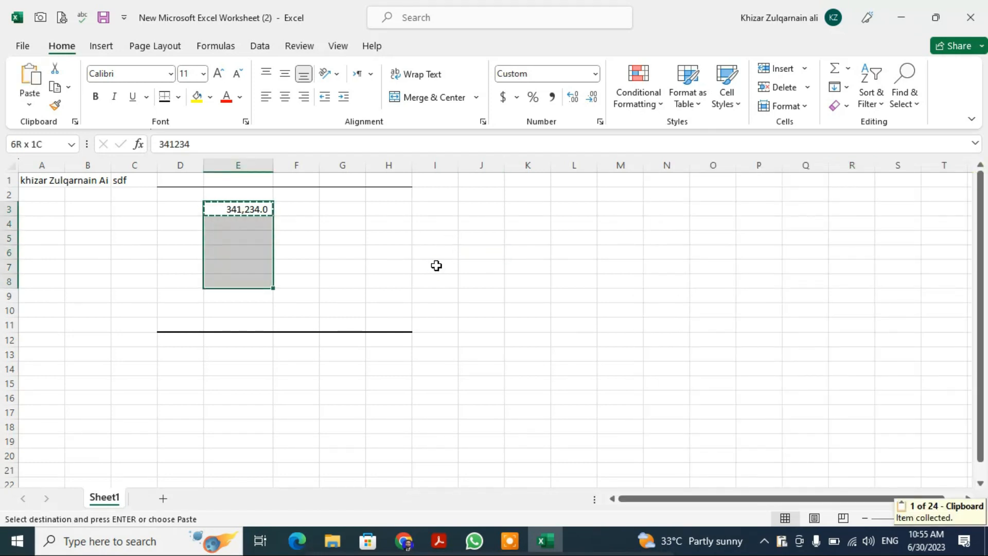
key("Return")
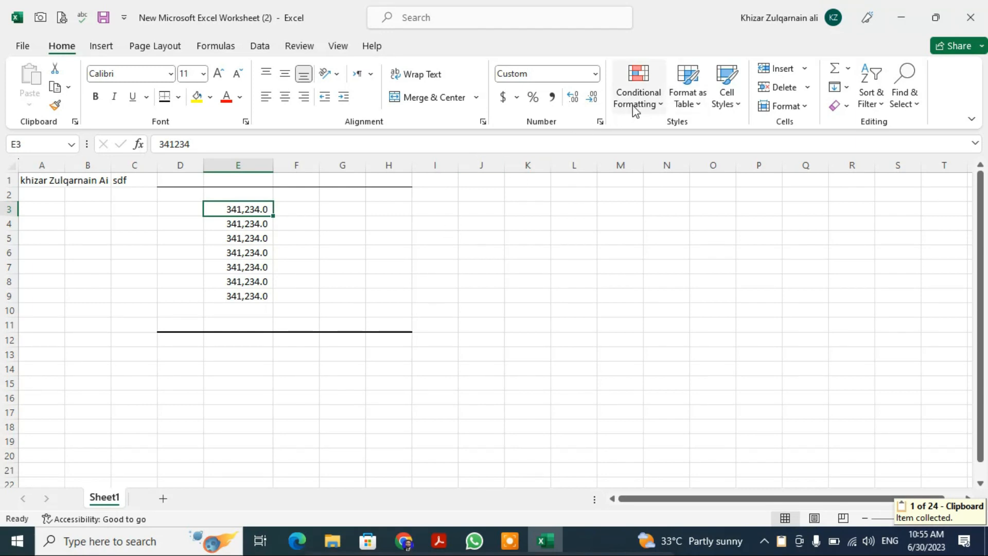
- View the Highlight Cells Rules available under Conditional Formatting without applying one
left_click(662, 107)
mouse_move(688, 136)
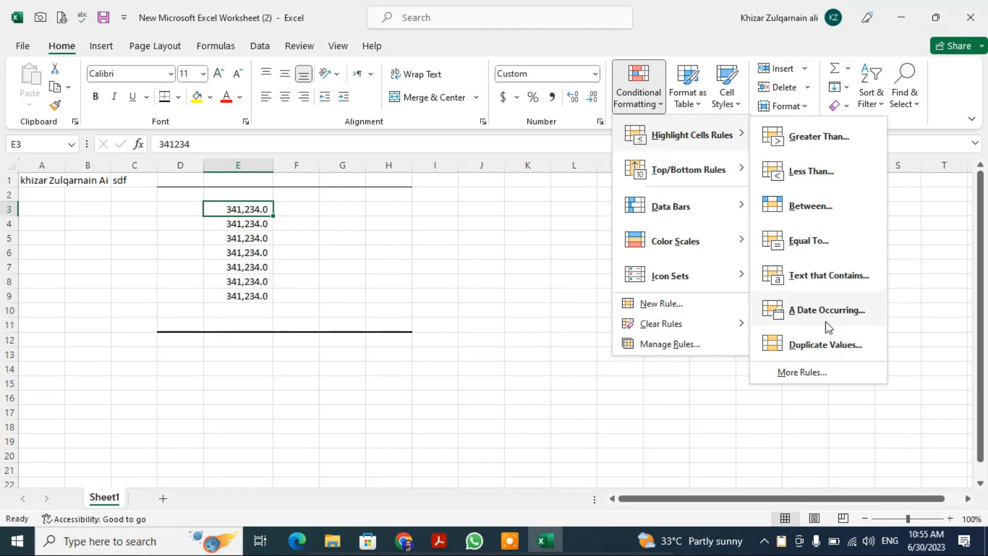
left_click(434, 233)
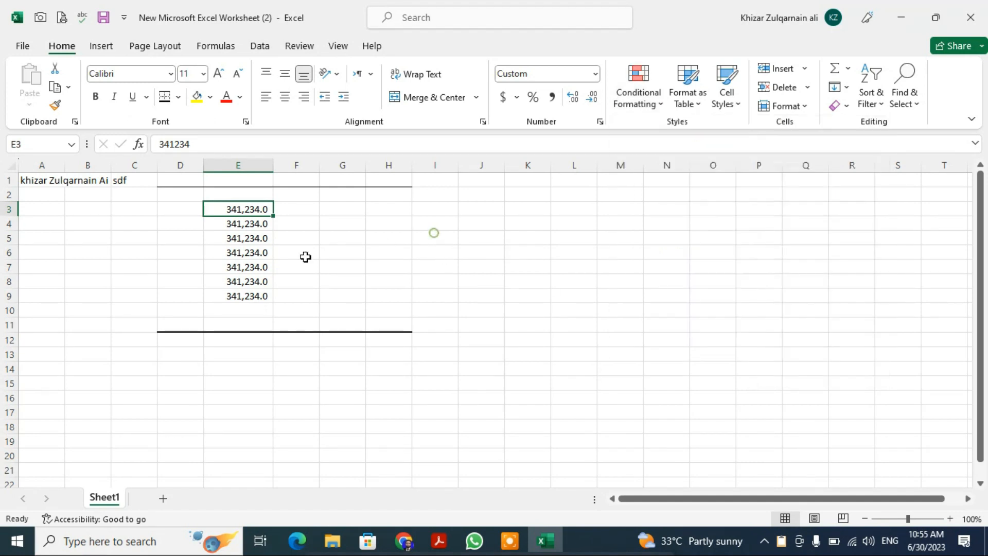
- Enter 312 in cell E5 and 121 in cell E7, and replace the trial text asd in cell E6 with 112
left_click(233, 247)
type("asd")
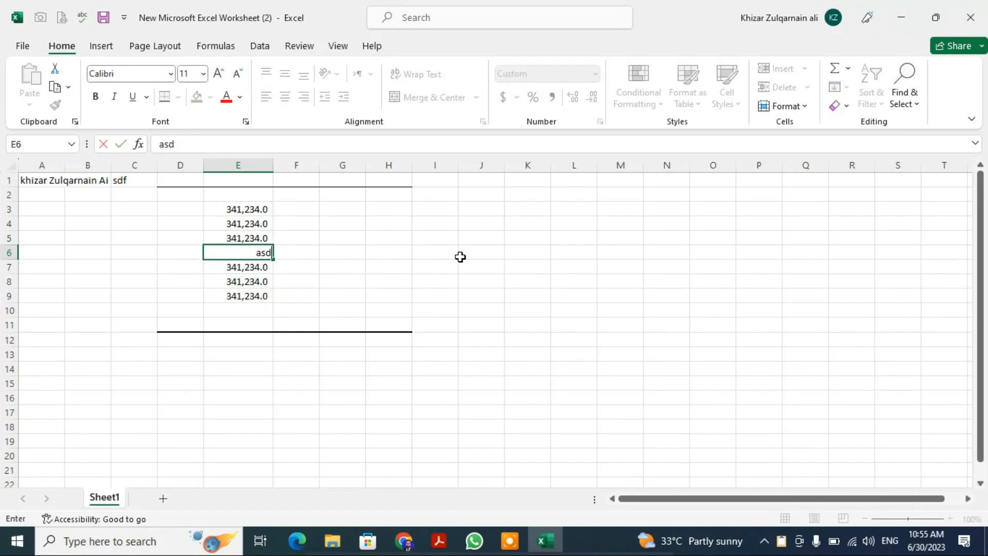
key("Up")
type("312")
key("Down")
key("Down")
type("121")
key("Up")
type("112")
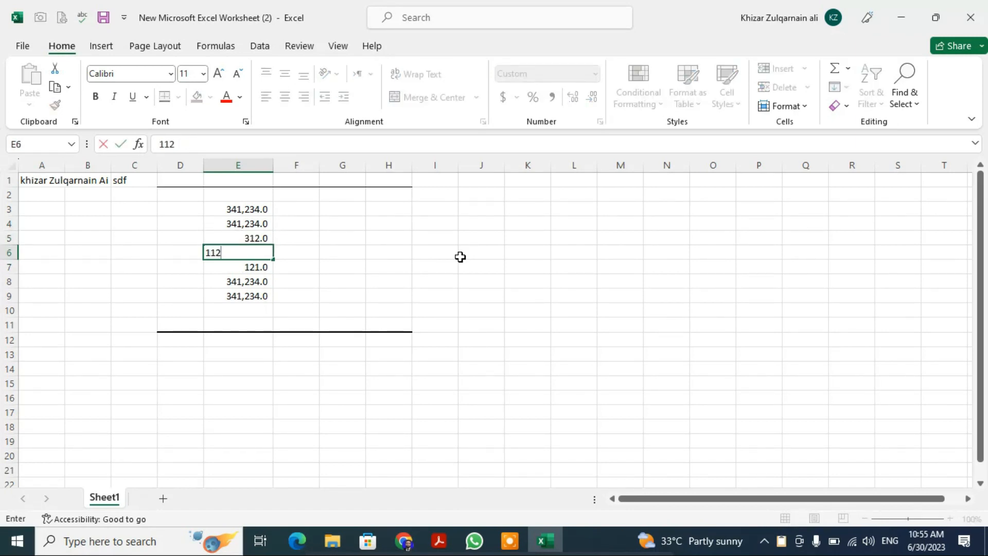
- Enter 1221 in cell E4 and 11 in cell E8
key("Up")
key("Up")
type("1221")
key("Down")
key("Down")
key("Down")
key("Down")
type("1")
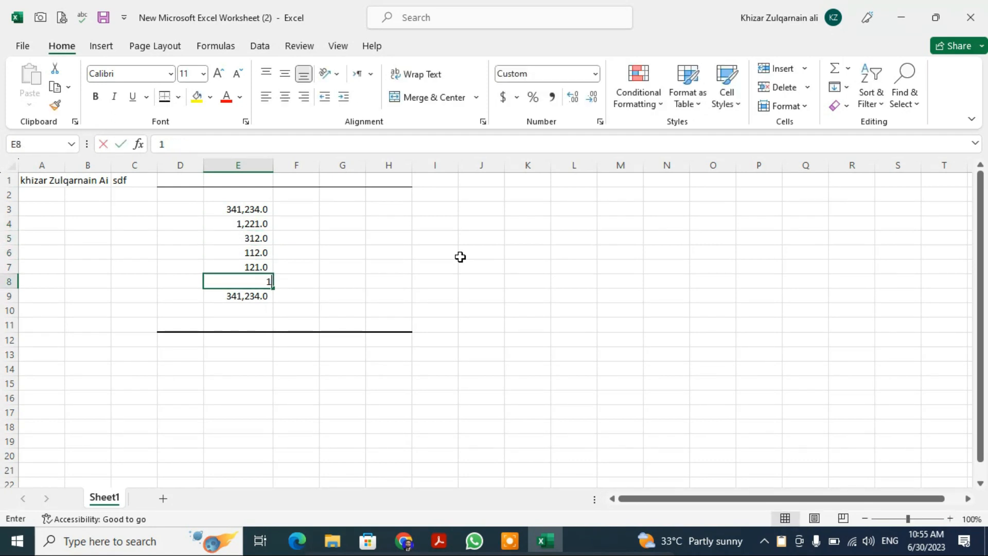
key("Up")
- Highlight the duplicate values in E3:E9 with a conditional formatting rule using Light Red Fill with Dark Red Text
key("Right")
key("Left")
key("Up")
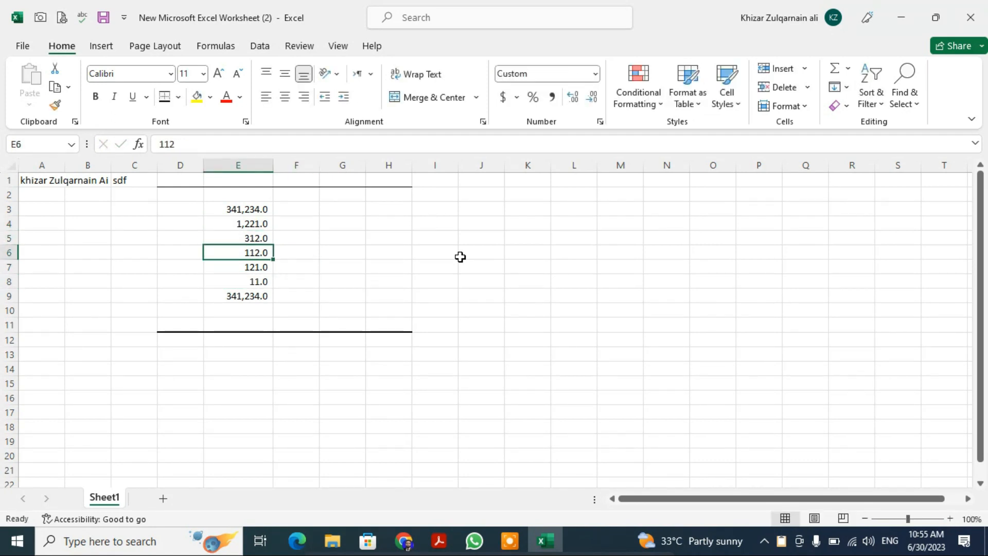
key("Up")
key("Up")
key("Up")
key("ctrl+shift+Down")
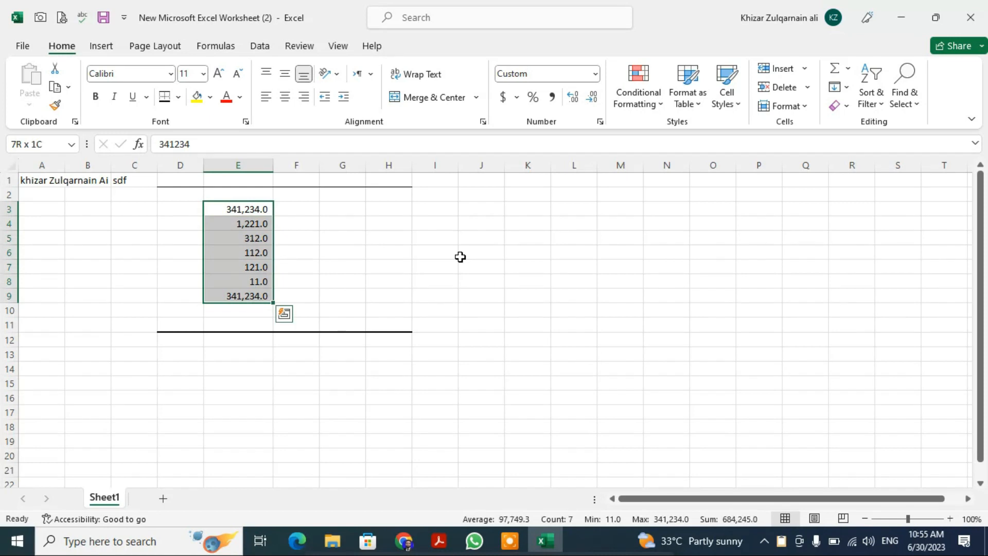
left_click(661, 109)
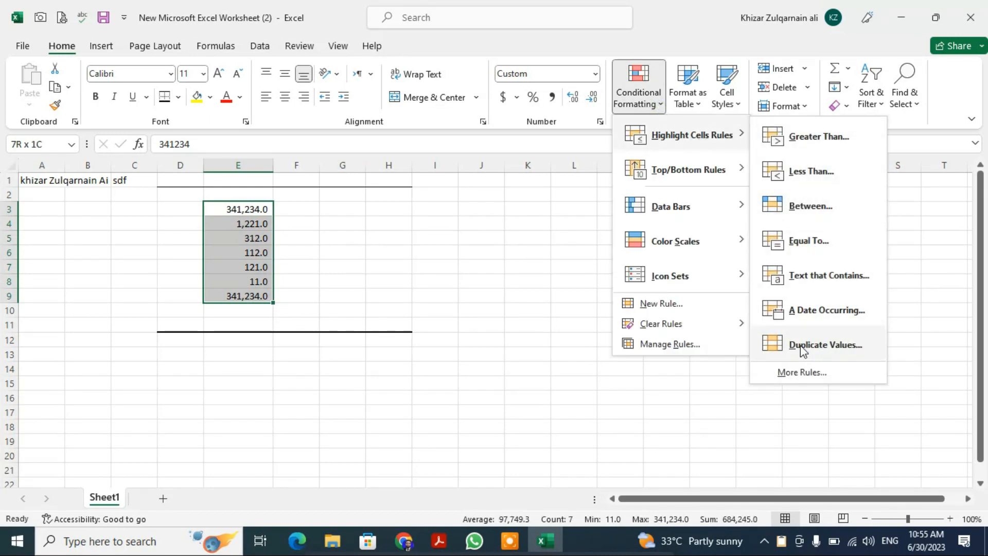
left_click(803, 350)
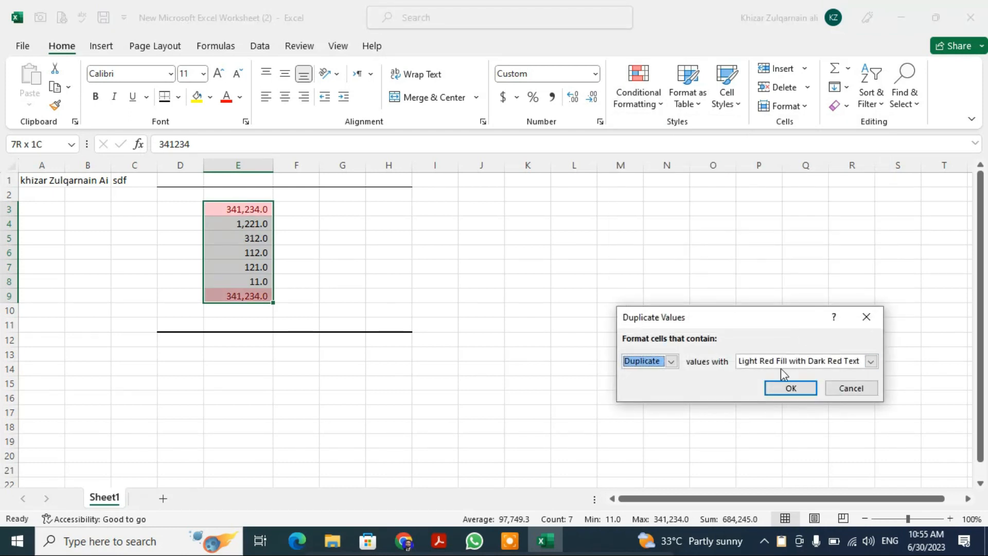
left_click(800, 390)
left_click(377, 241)
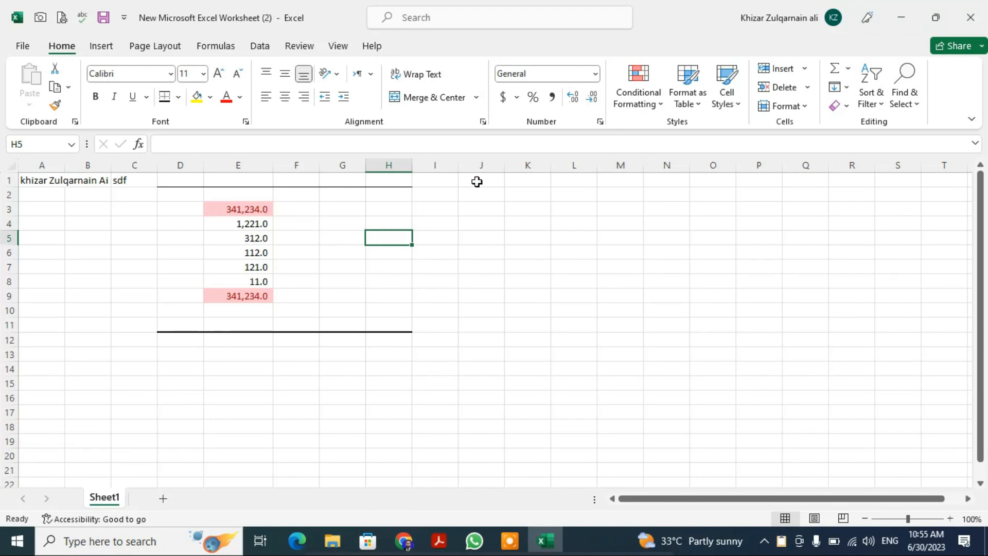
- Clear the conditional formatting rules from the entire sheet
left_click(655, 104)
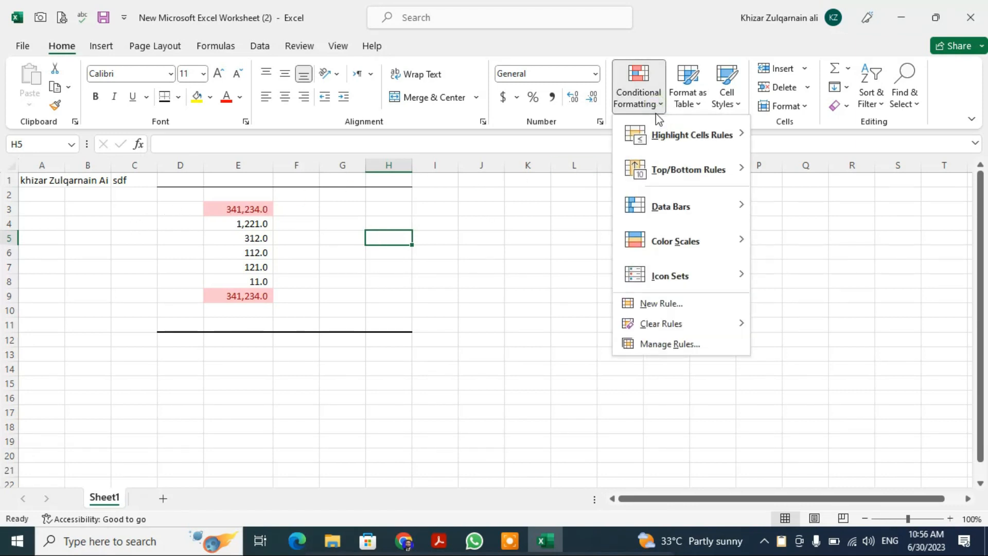
mouse_move(674, 326)
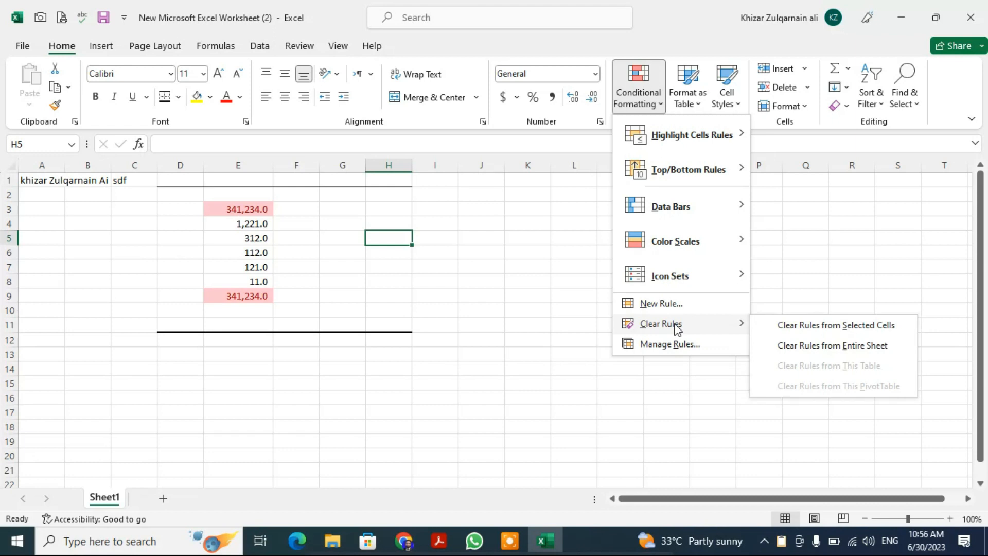
left_click(816, 342)
left_click(653, 282)
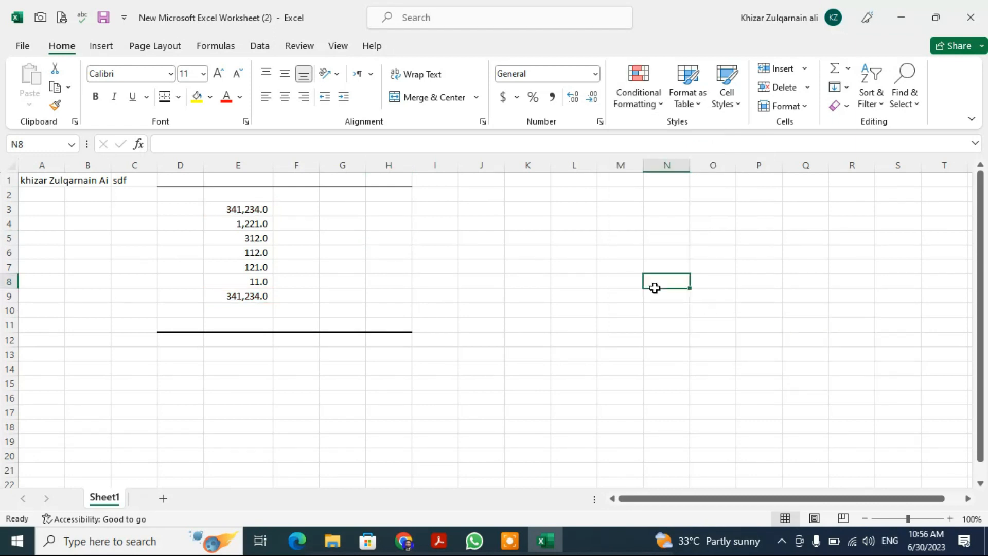
- Review the Top/Bottom Rules and preview Data Bars and Color Scales on column E without applying any of them
left_click(248, 166)
left_click(655, 106)
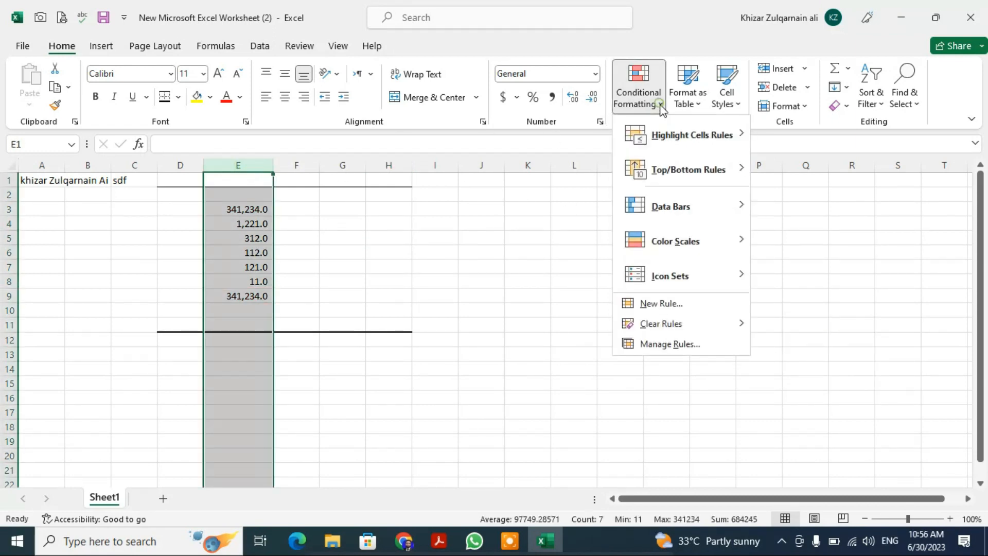
mouse_move(719, 178)
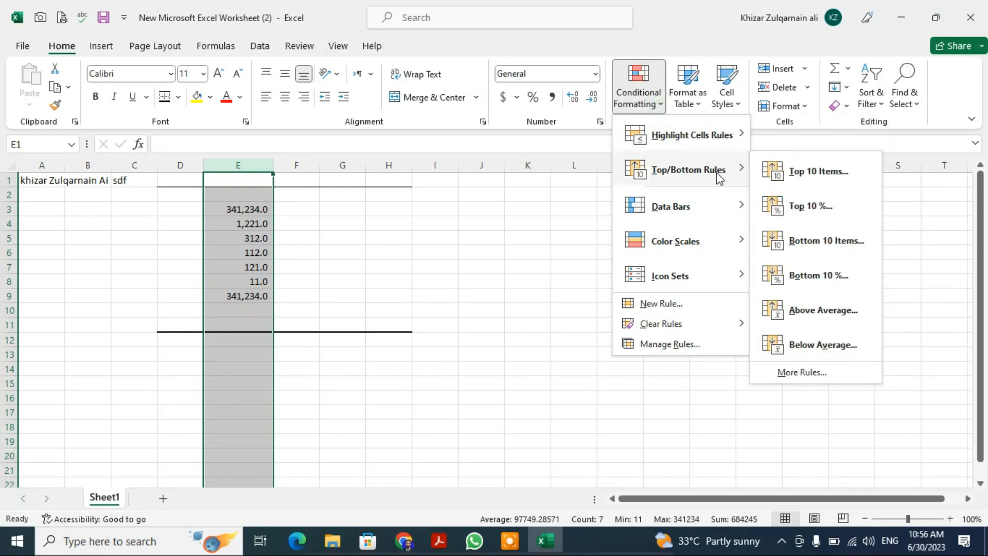
mouse_move(717, 221)
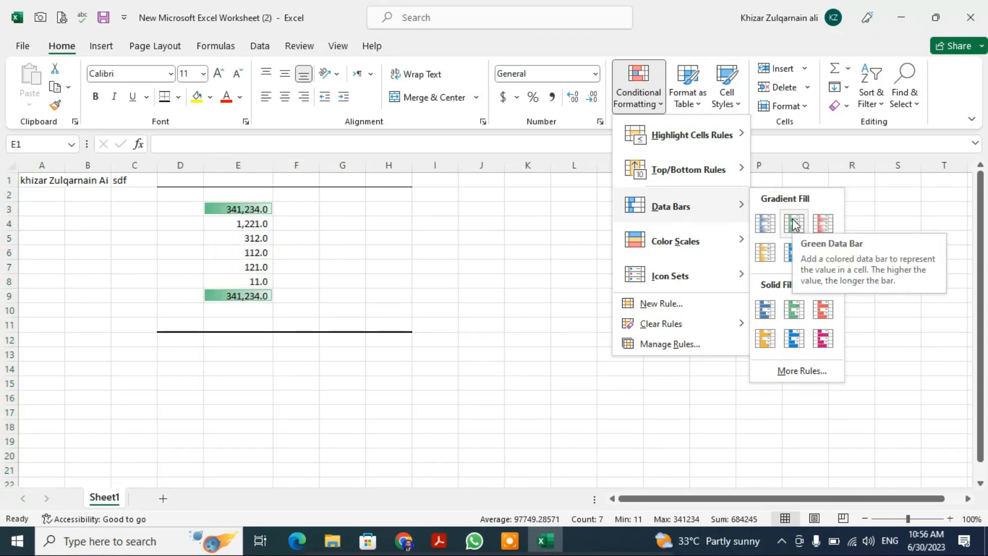
mouse_move(677, 248)
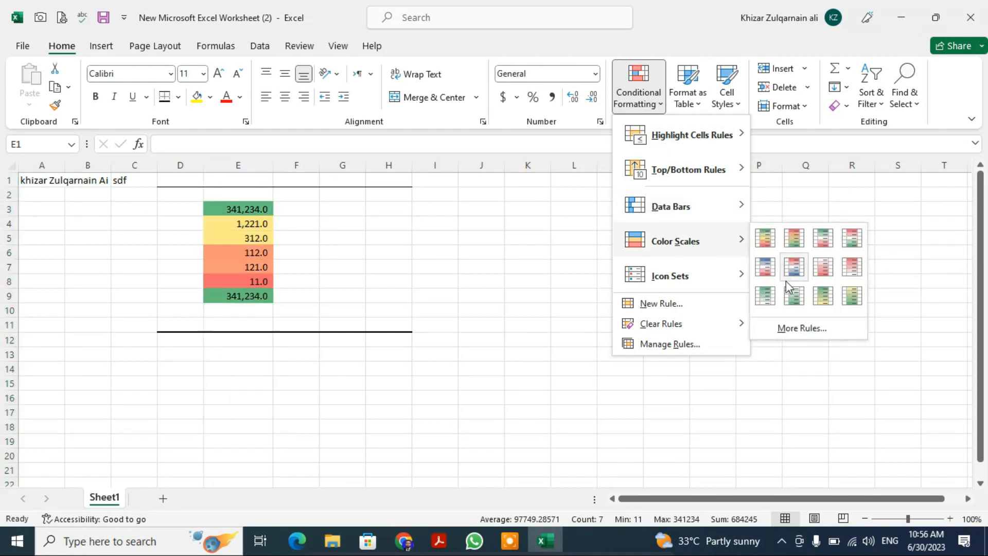
left_click(464, 233)
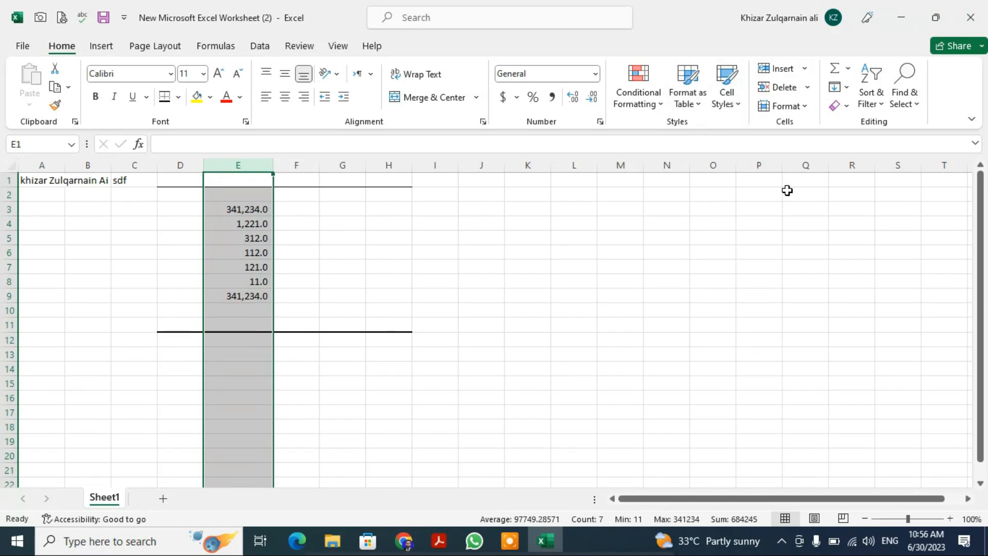
left_click(555, 278)
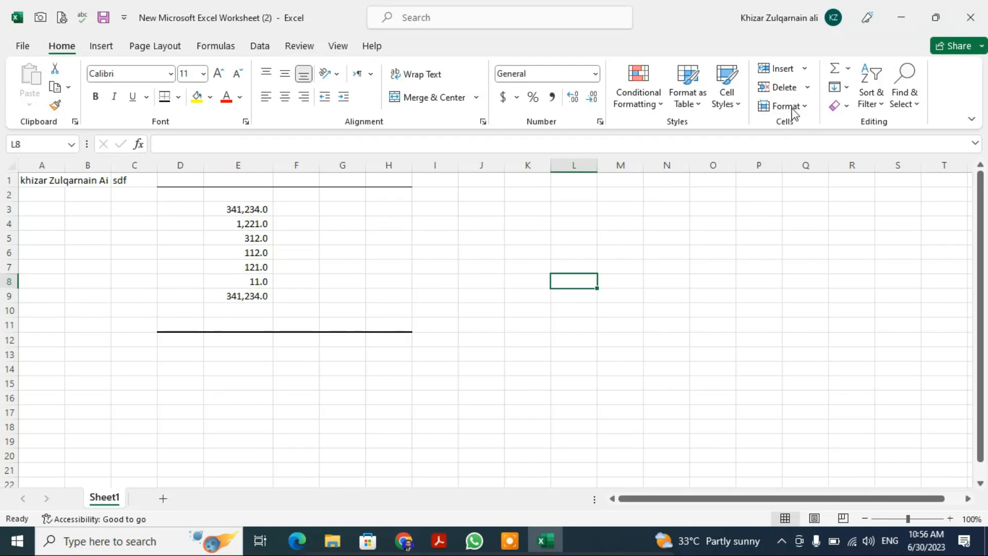
- Insert an AutoSum in cell E11 that totals E3:E10
left_click(237, 329)
left_click(837, 71)
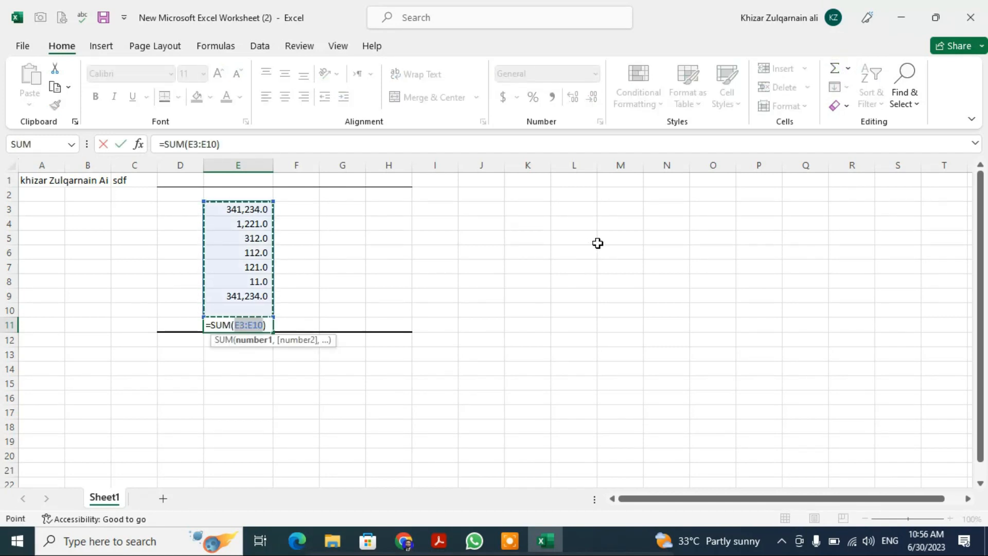
key("Return")
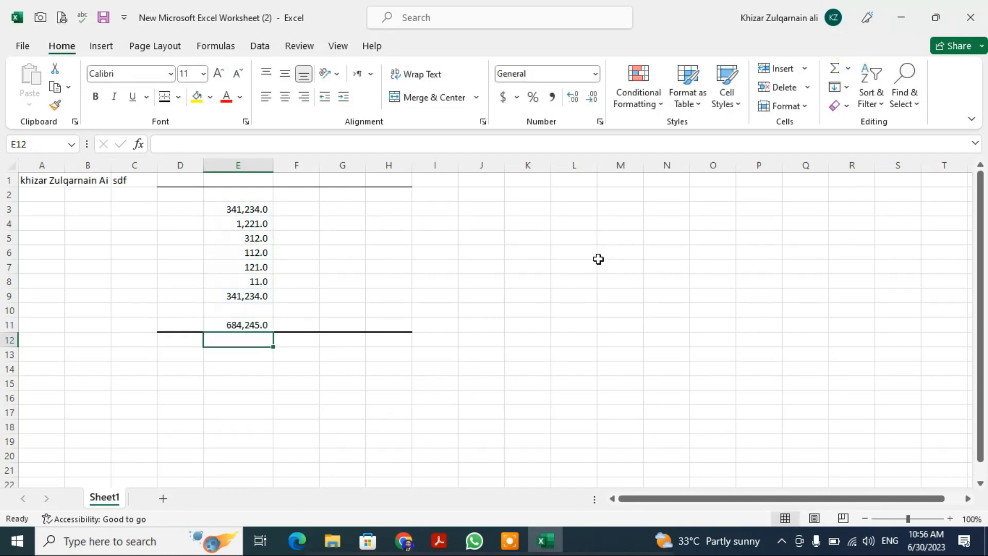
- View the available Fill options without applying one
left_click(847, 89)
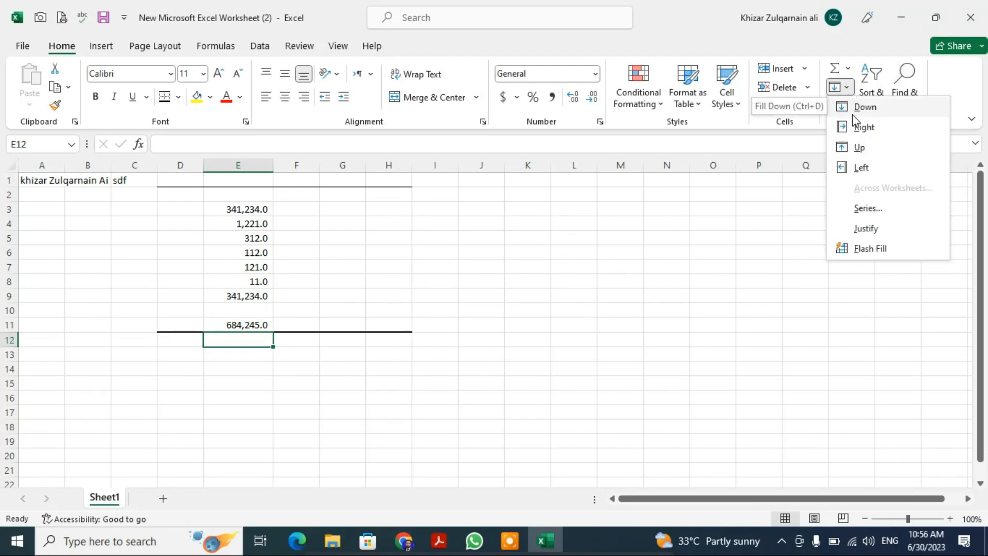
left_click(600, 284)
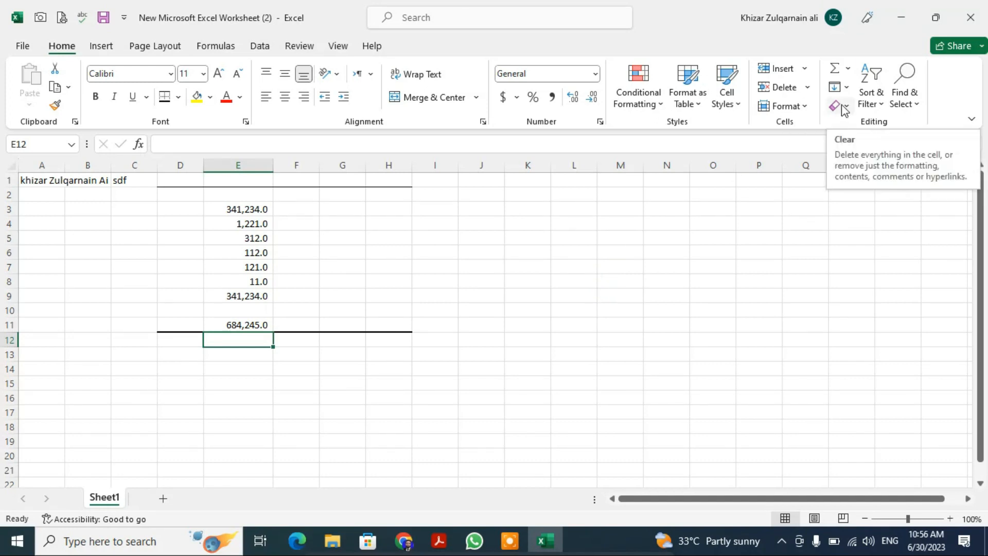
left_click(640, 296)
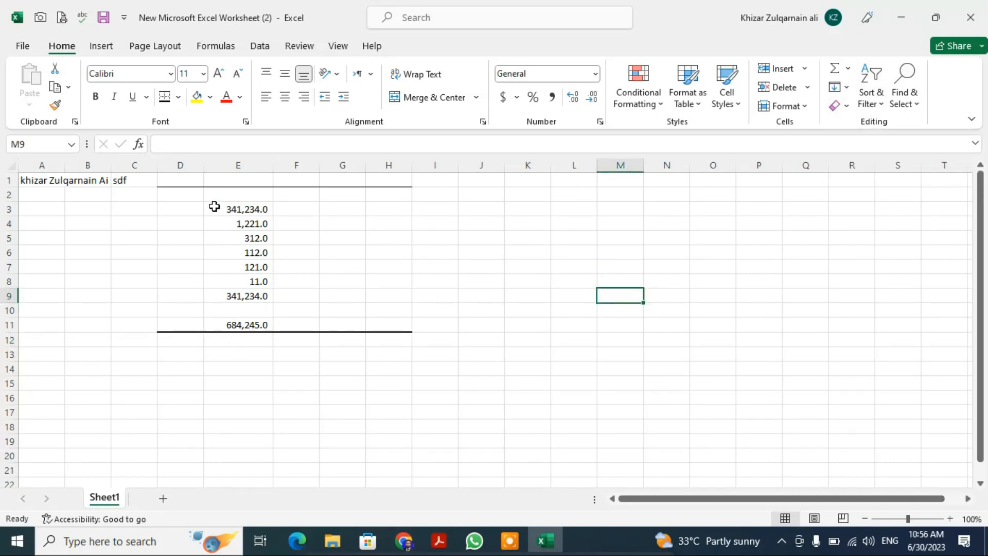
- Try to sort the range D3:G9 from A to Z
left_click_drag(176, 211, 322, 293)
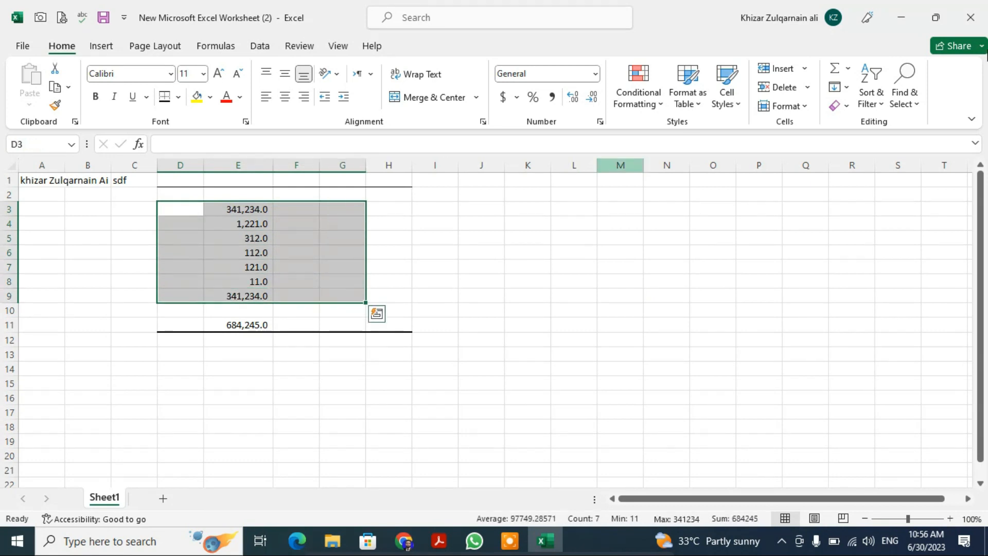
left_click(880, 106)
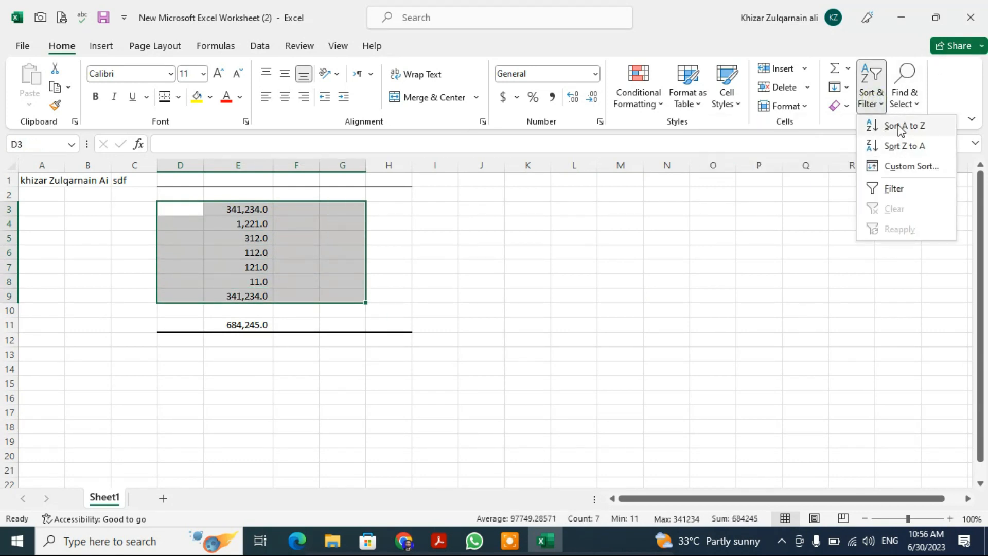
left_click(901, 128)
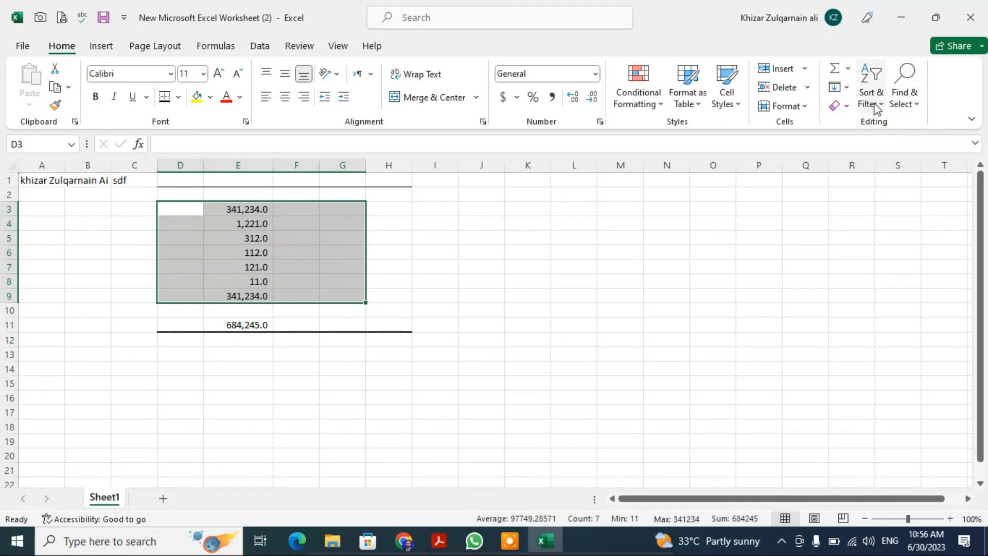
left_click(874, 103)
left_click(896, 129)
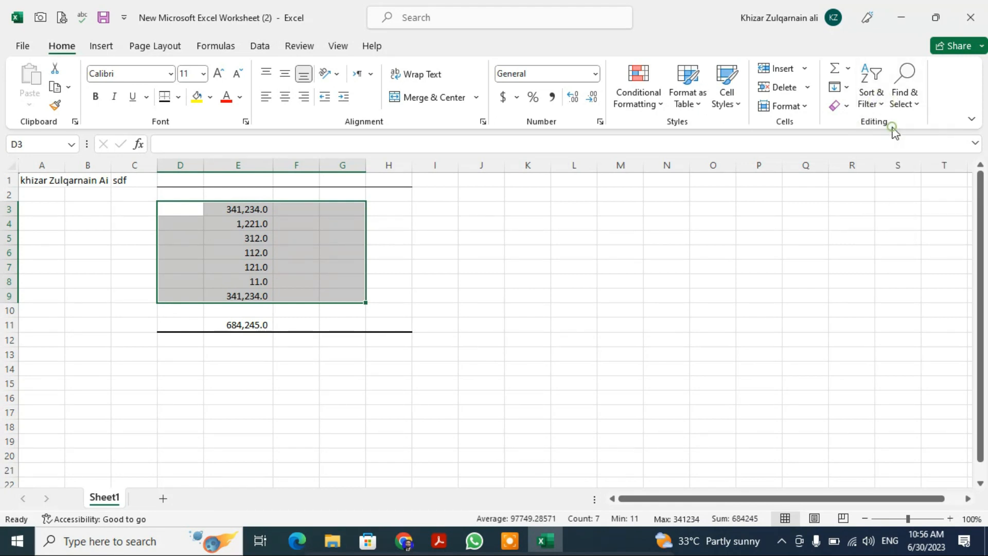
left_click(690, 227)
- Sort the numbers in E3:E9 from smallest to largest, and re-sort them from largest to smallest
left_click_drag(246, 208, 261, 295)
left_click(902, 98)
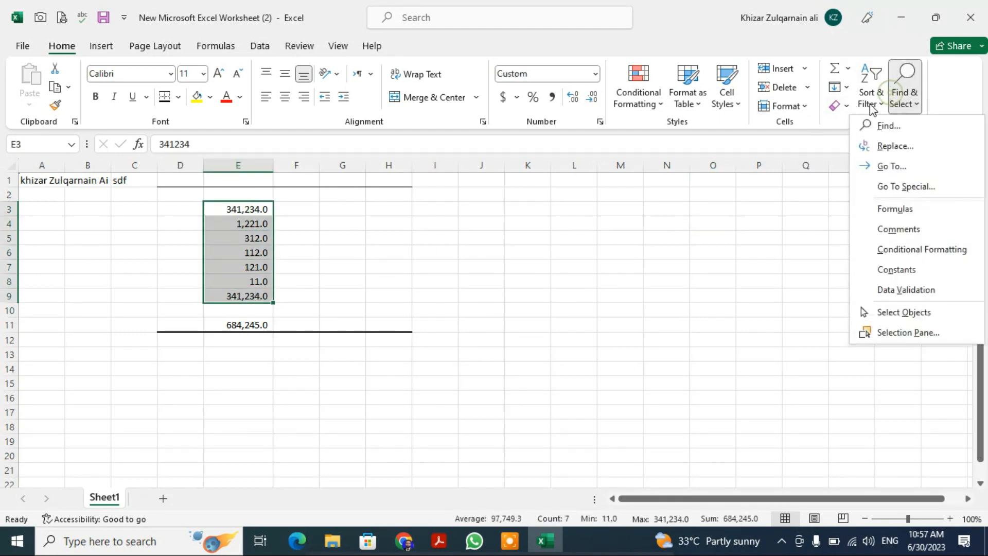
left_click(871, 98)
left_click(887, 129)
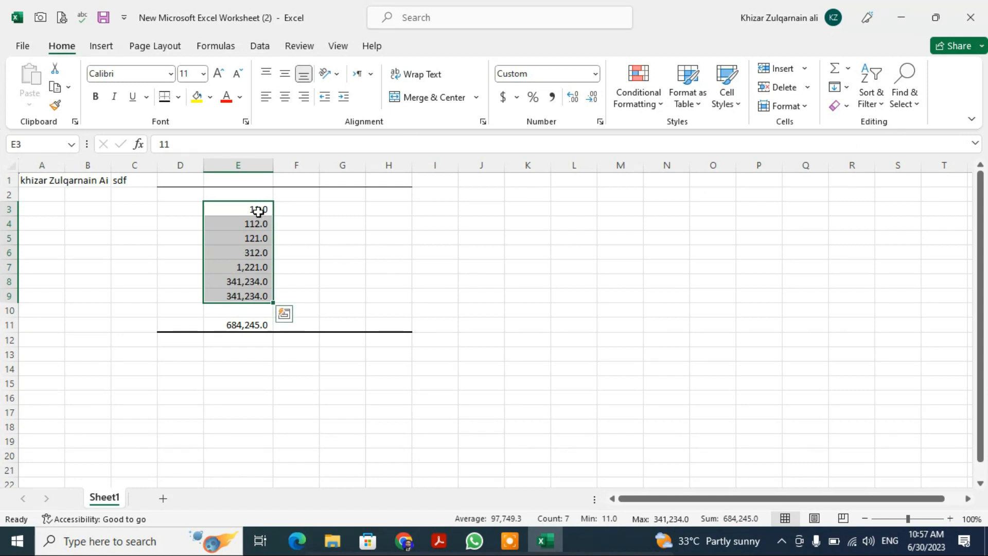
left_click(871, 95)
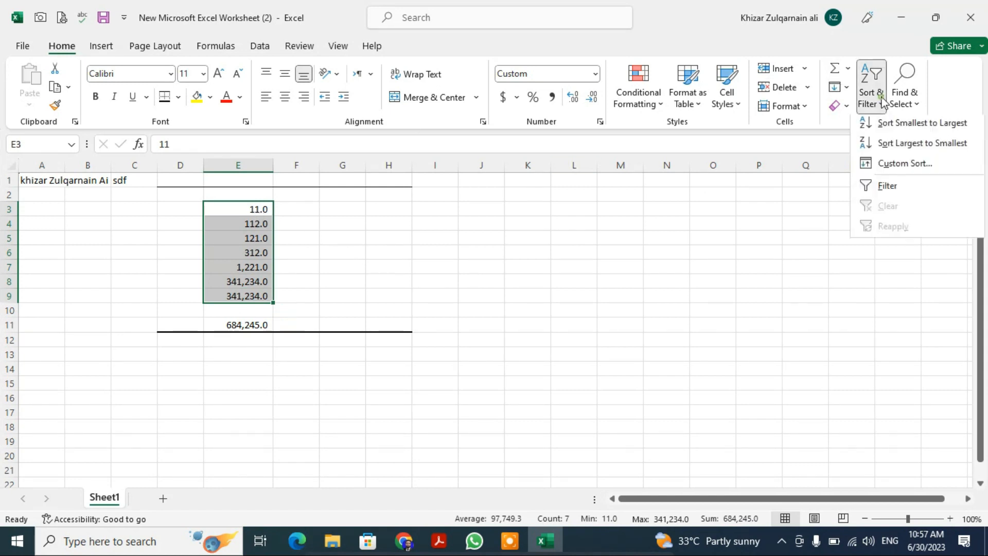
left_click(903, 147)
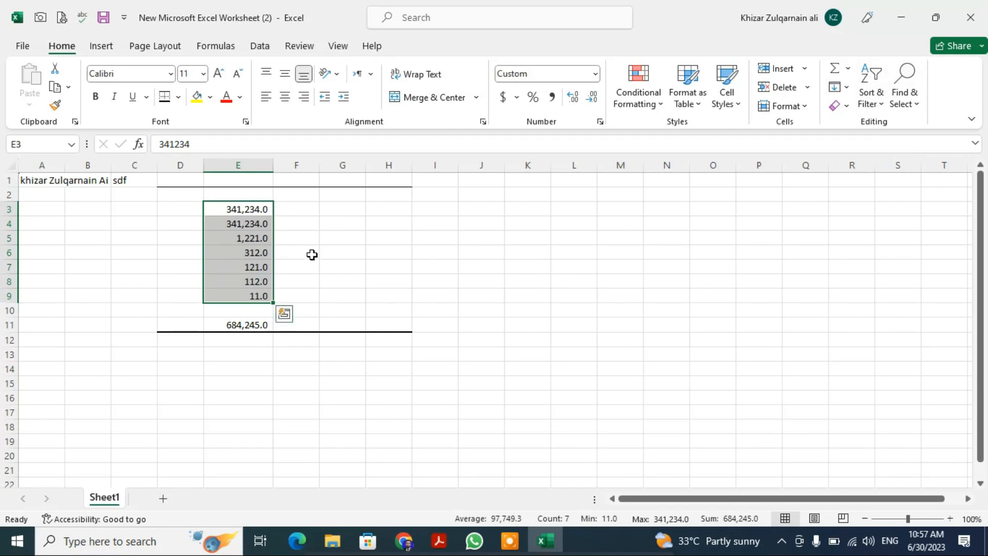
- Fill cells D3 to D9 with the sample texts ads, sda, das, fa, das, fa and ads
left_click(287, 212)
key("Left")
key("Left")
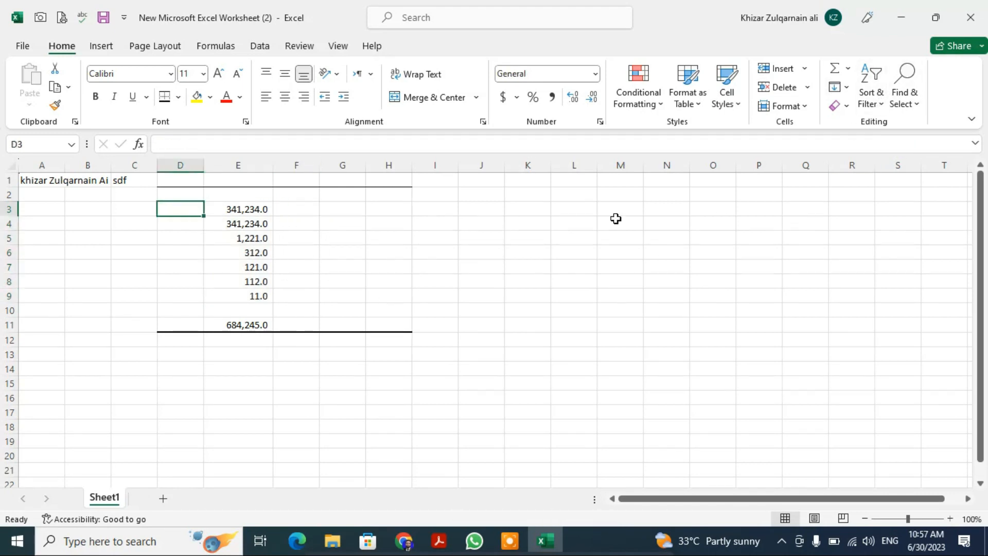
type("ads")
key("Return")
- Apply a custom sort to D3:E9 by the cell values of Column D in A to Z order
key("Up")
key("shift+Right")
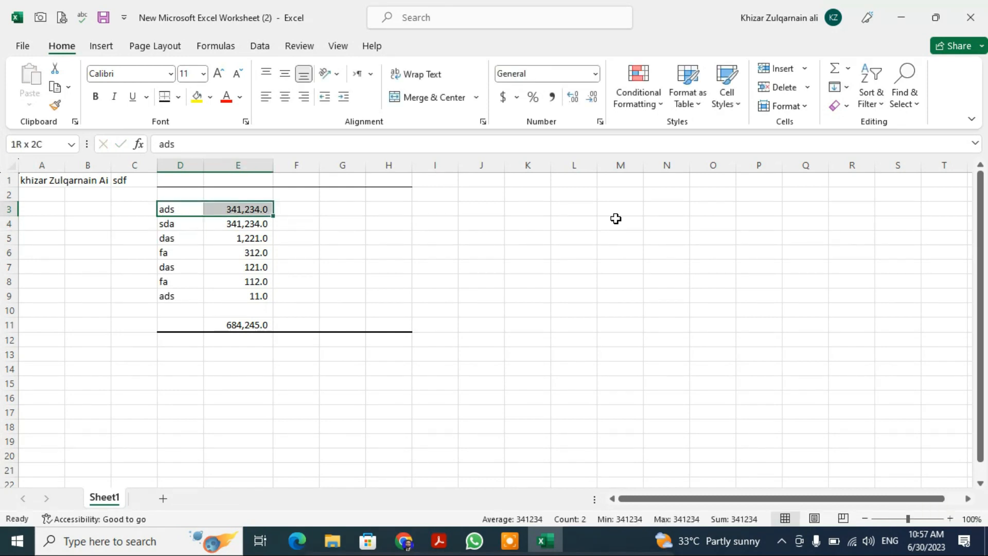
key("ctrl+shift+Down")
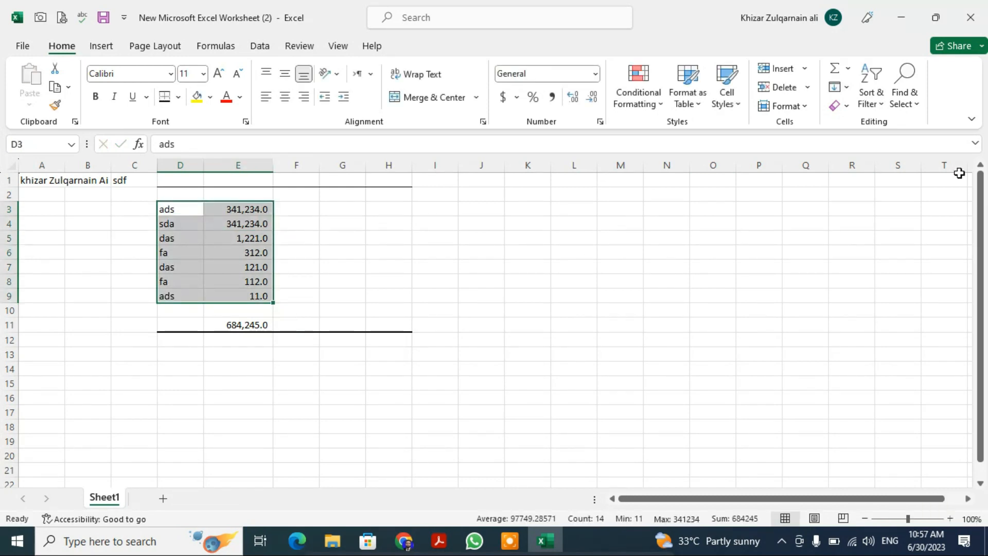
left_click(882, 104)
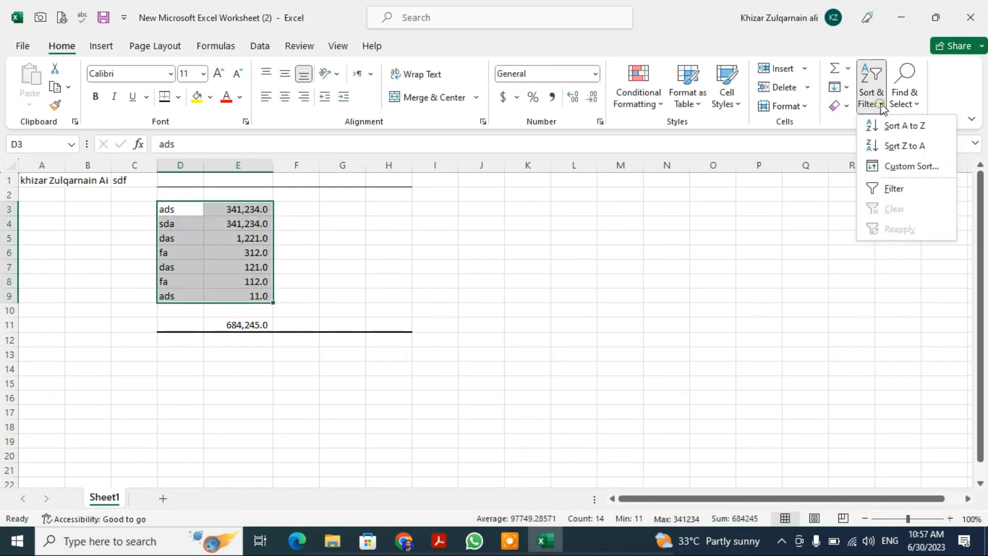
left_click(902, 168)
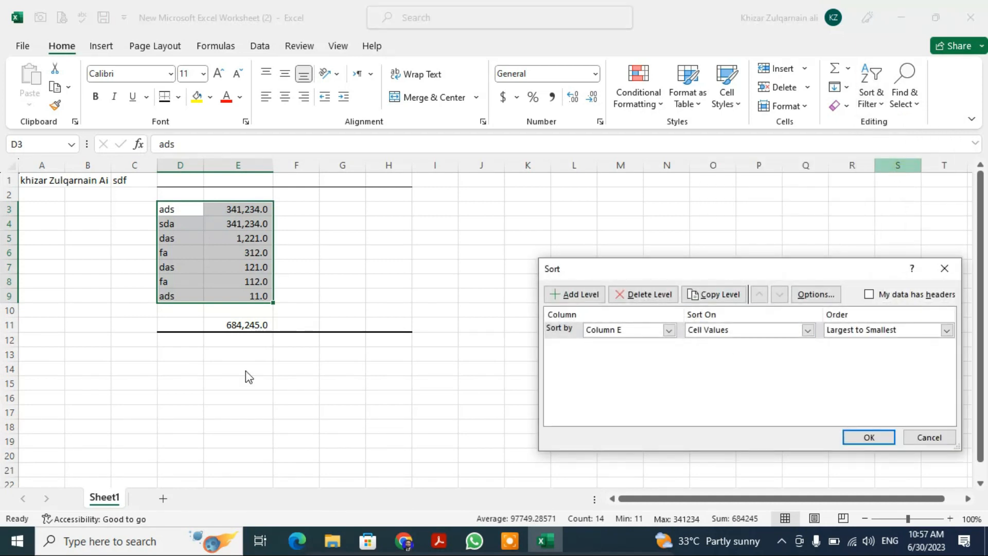
left_click_drag(597, 269, 531, 210)
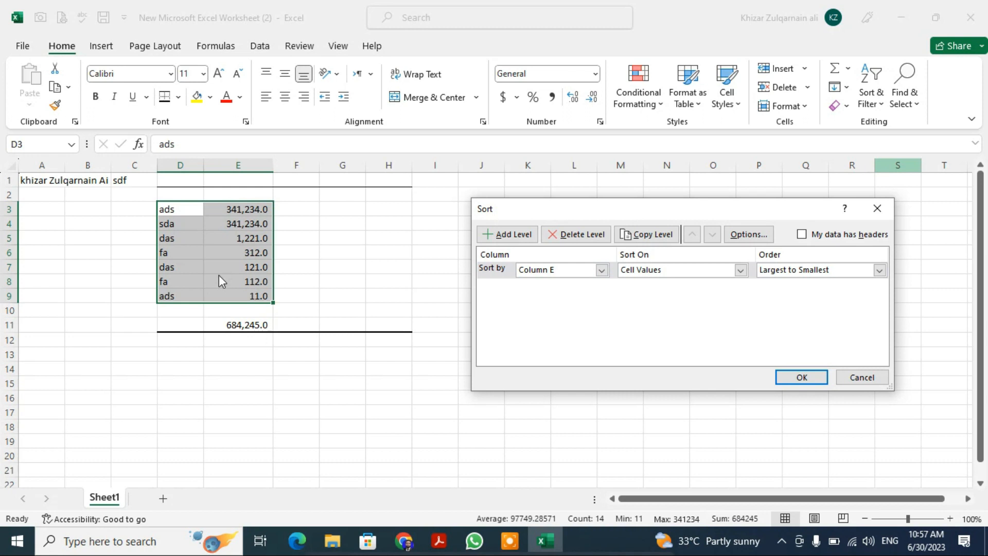
left_click(601, 270)
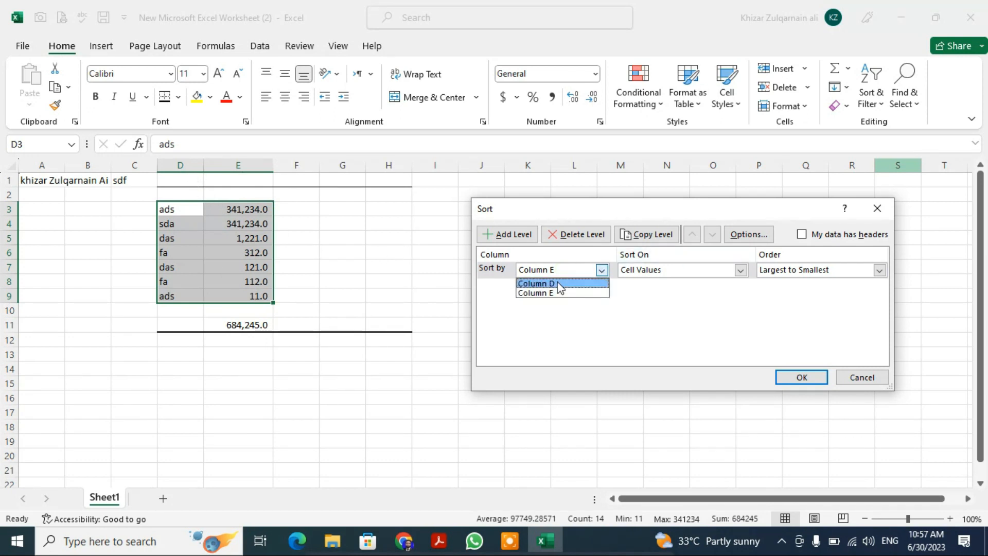
left_click(561, 282)
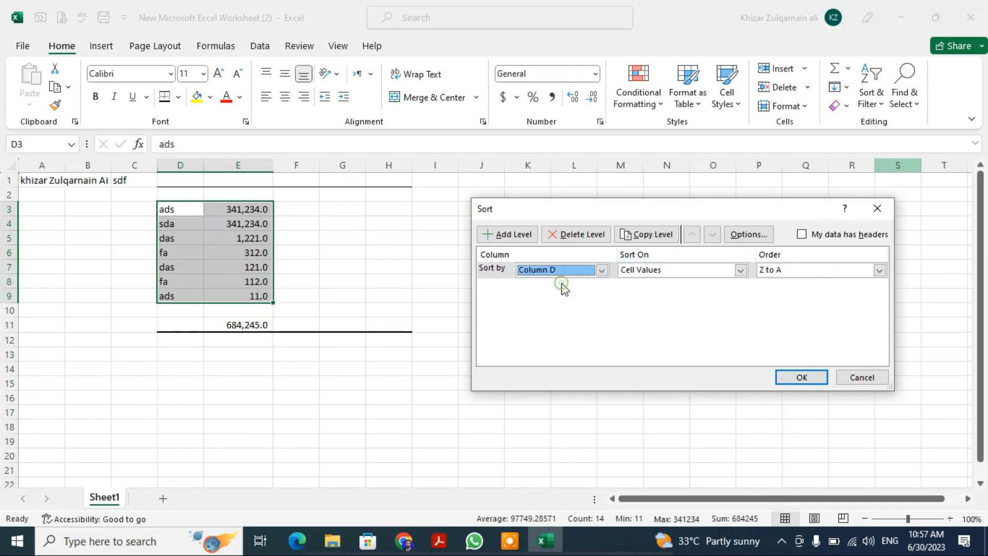
left_click(812, 272)
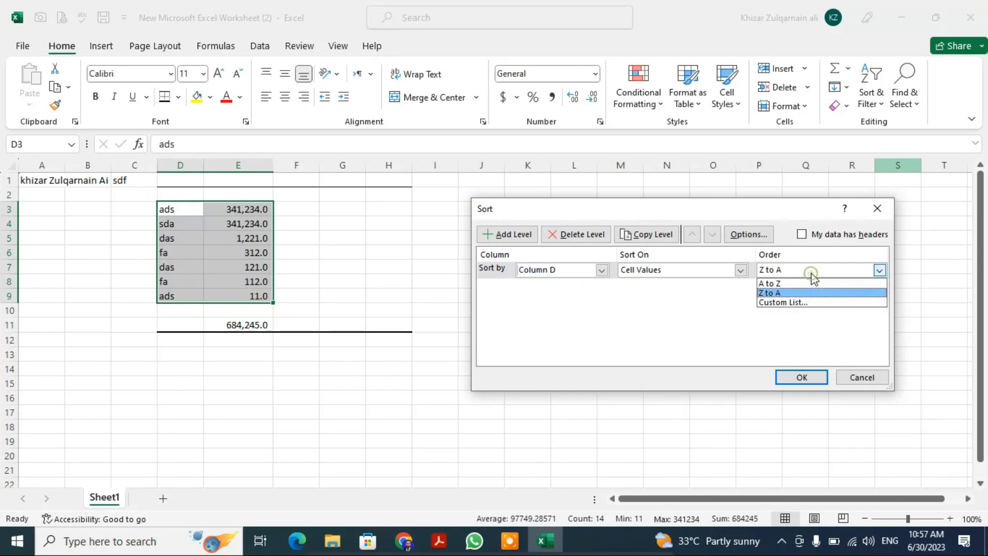
left_click(770, 284)
left_click(802, 378)
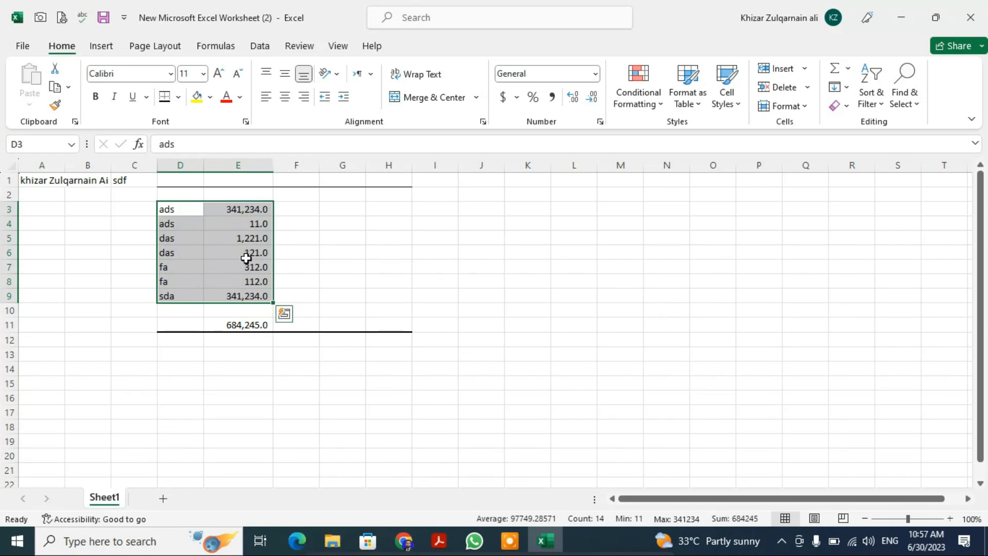
- Apply a custom sort to D3:E9 by the cell values of Column E, ordered smallest to largest
left_click(875, 101)
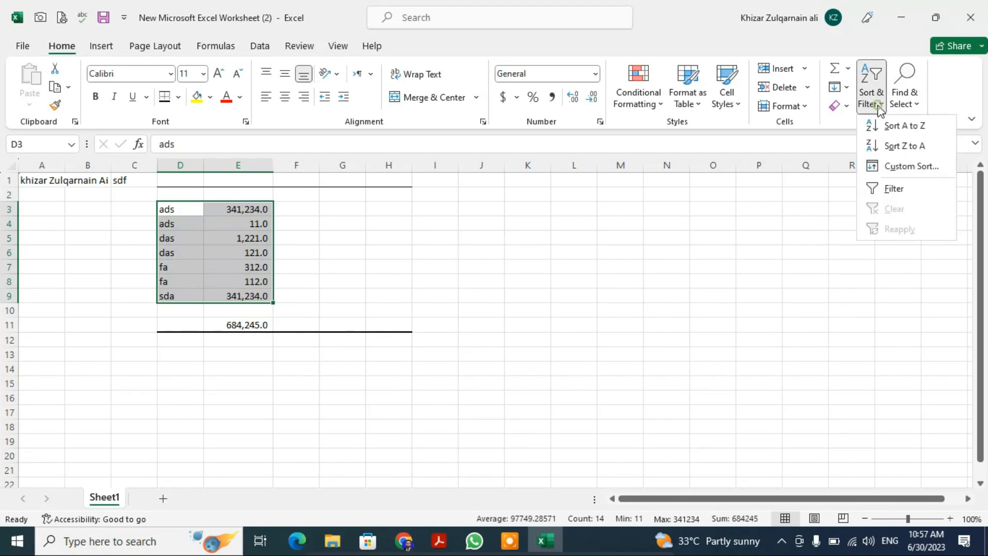
left_click(896, 168)
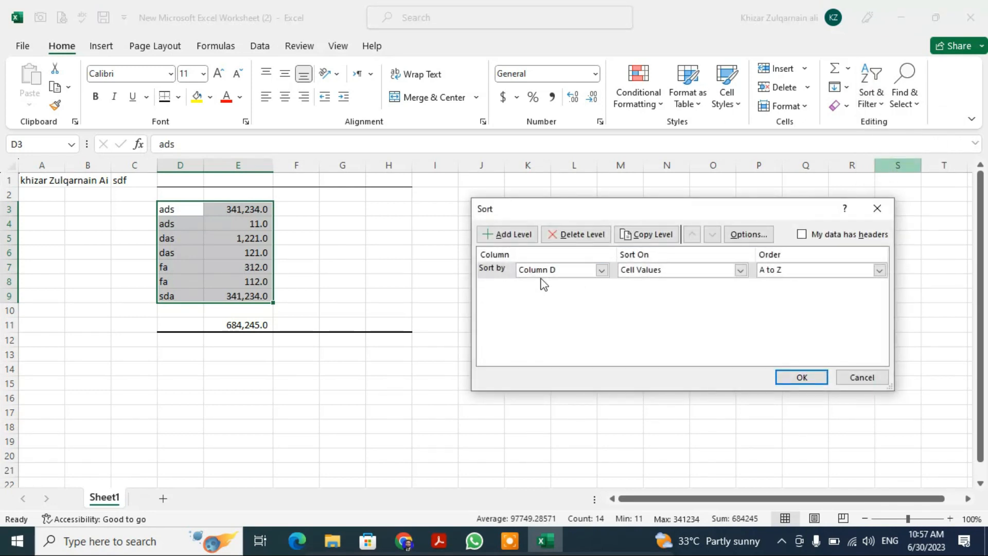
left_click(538, 270)
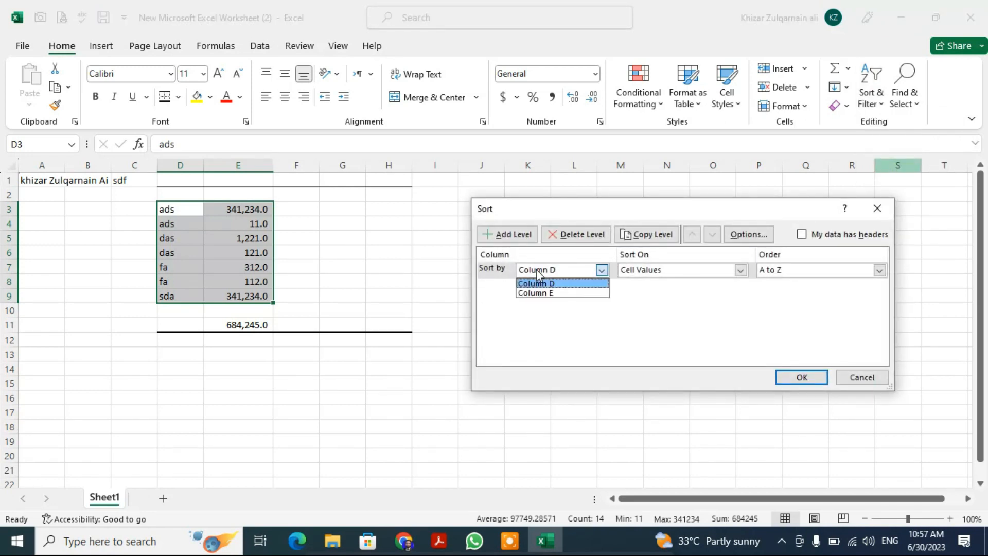
left_click(565, 293)
left_click(824, 268)
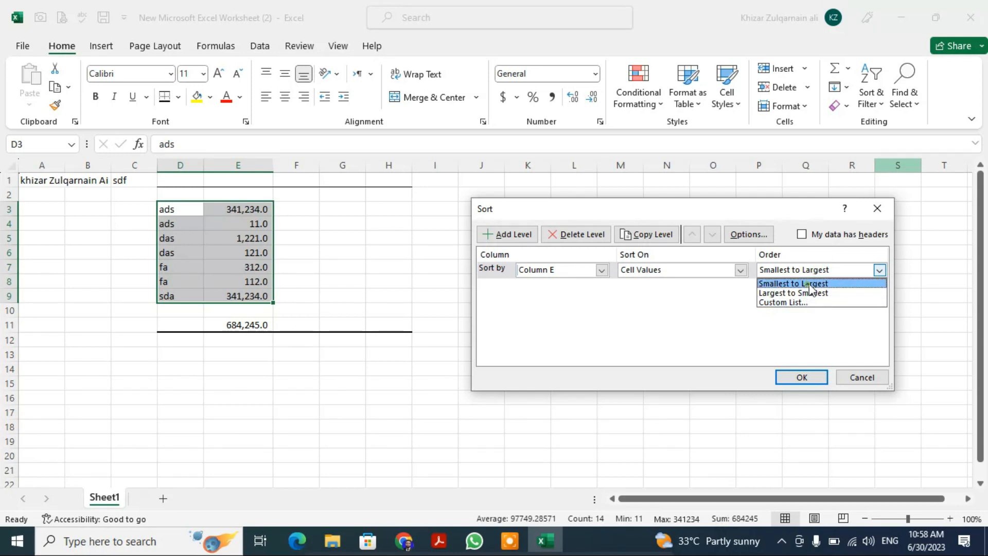
left_click(812, 284)
left_click(806, 377)
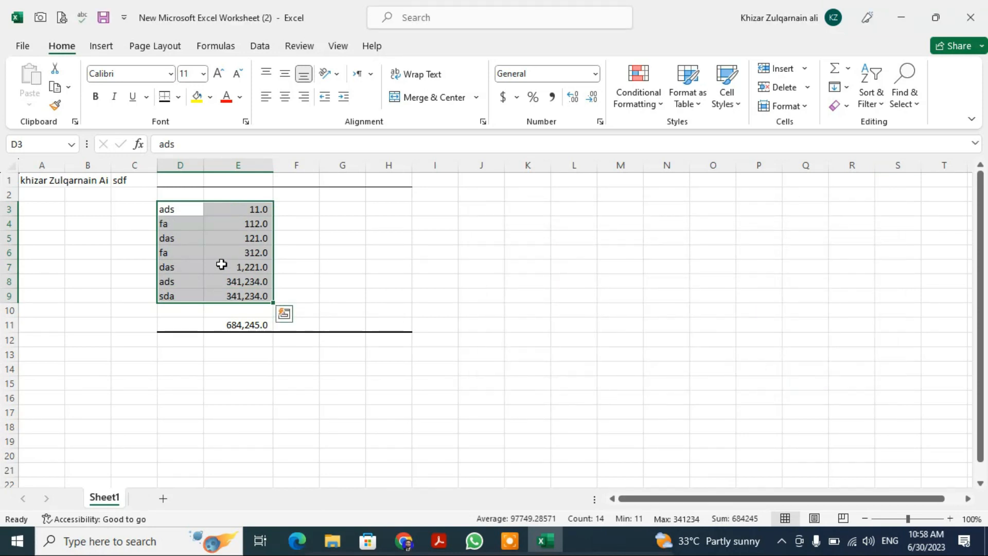
left_click(912, 102)
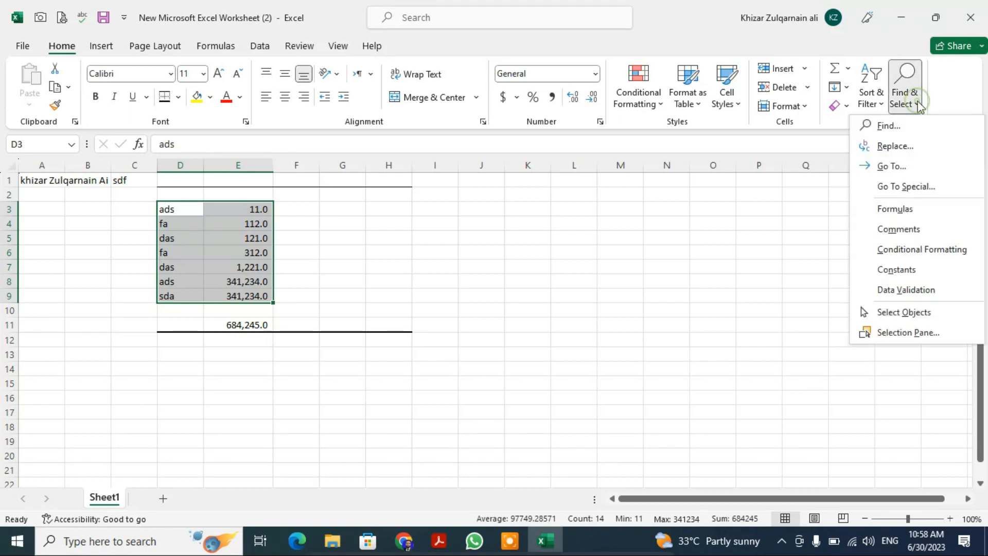
left_click(595, 318)
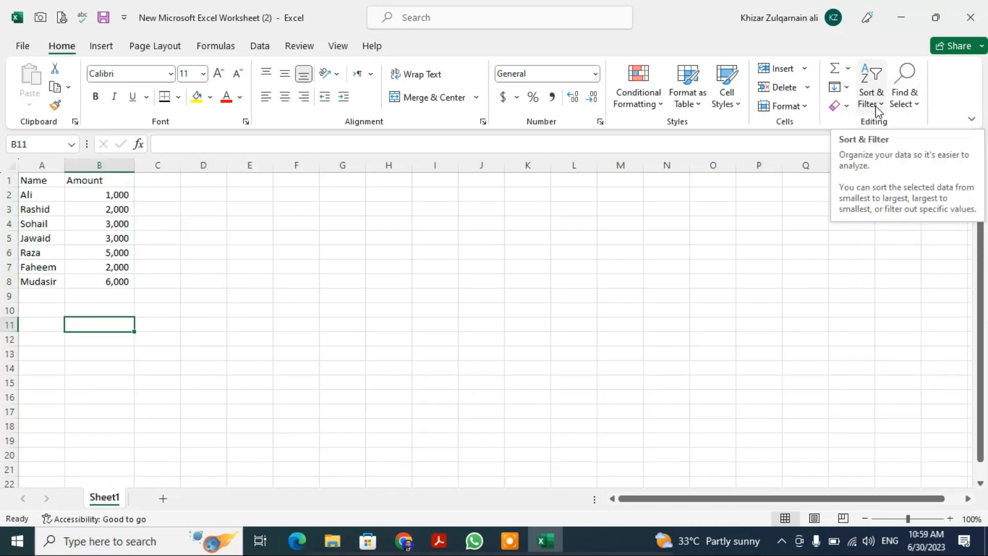
left_click(876, 106)
left_click(865, 276)
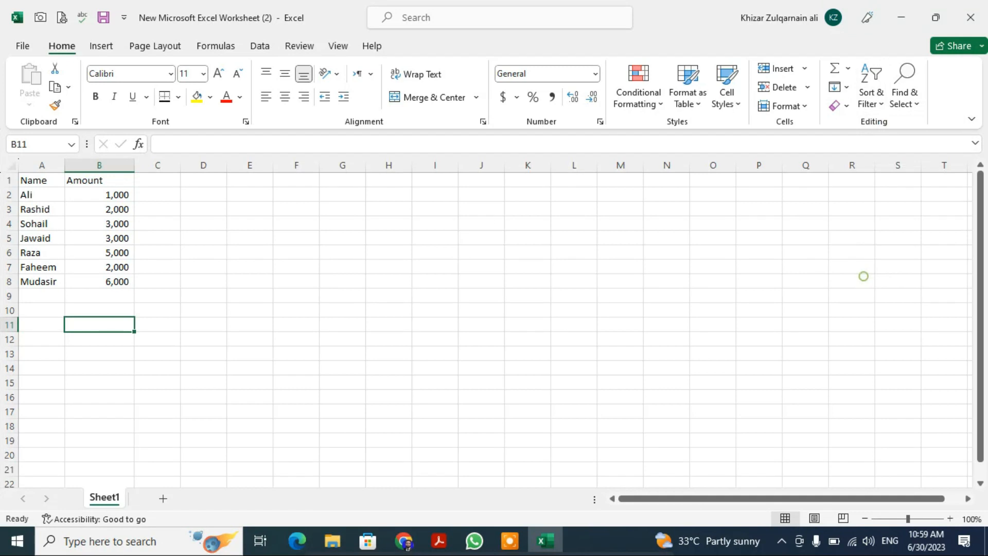
- Add filters to the Name and Amount headers of the table in A1:B8
left_click(160, 164)
left_click(230, 207)
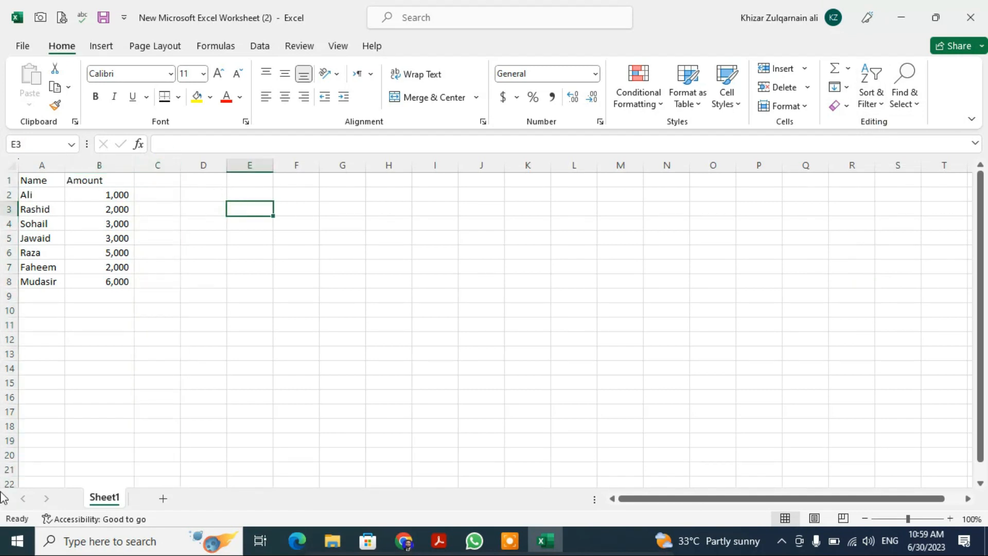
key("ctrl+Home")
key("ctrl+shift+Right")
key("ctrl+shift+Down")
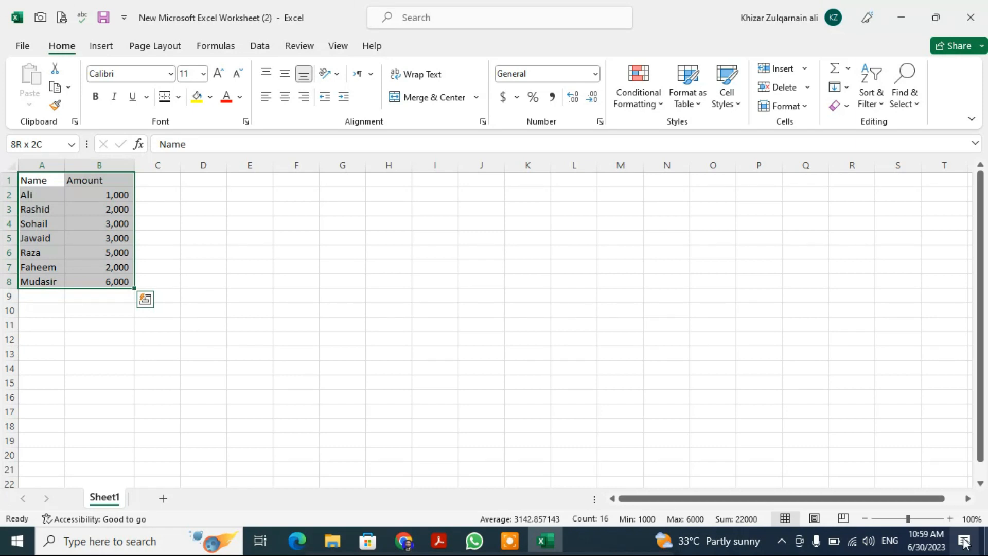
left_click(877, 108)
left_click(893, 188)
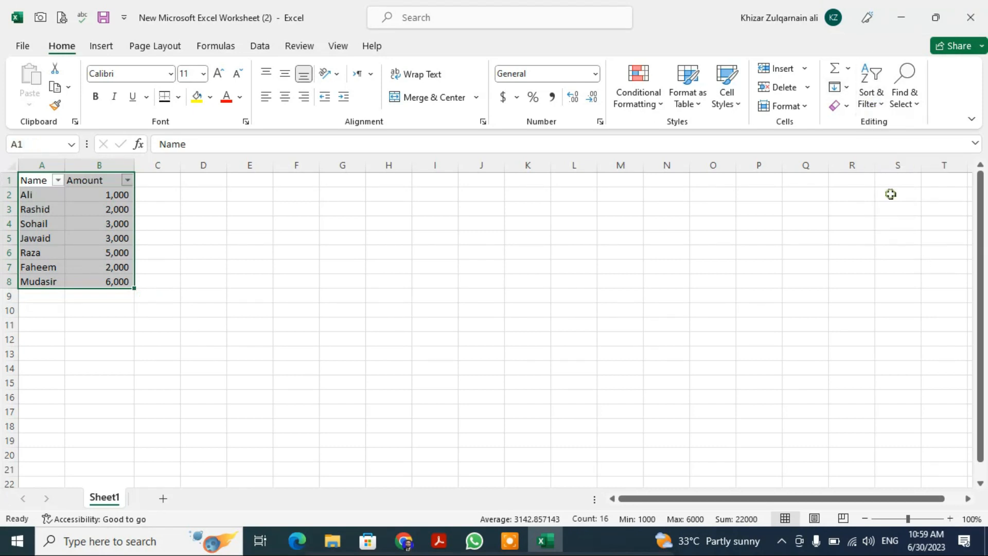
left_click(257, 287)
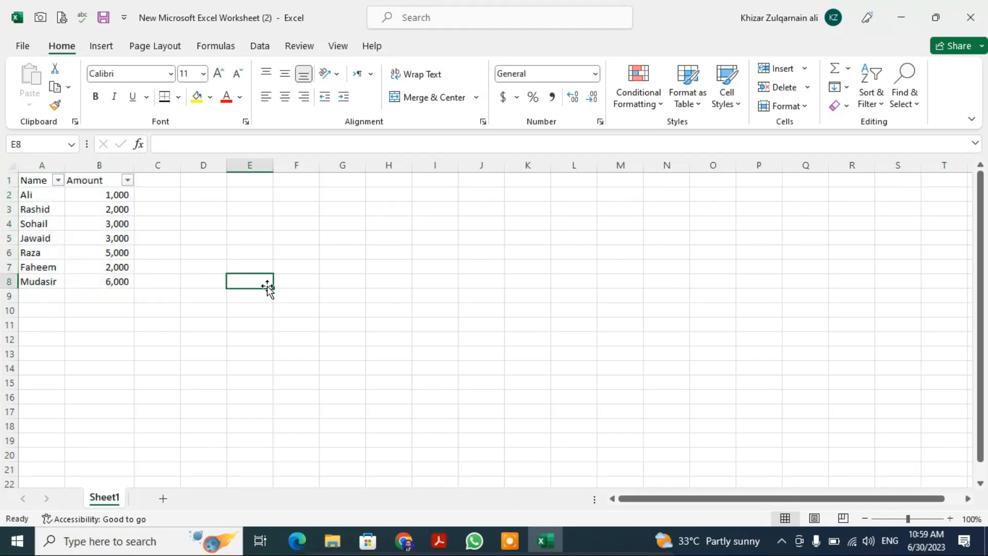
- Filter the Amount column to show only 3,000 and select the two matching records
left_click(127, 181)
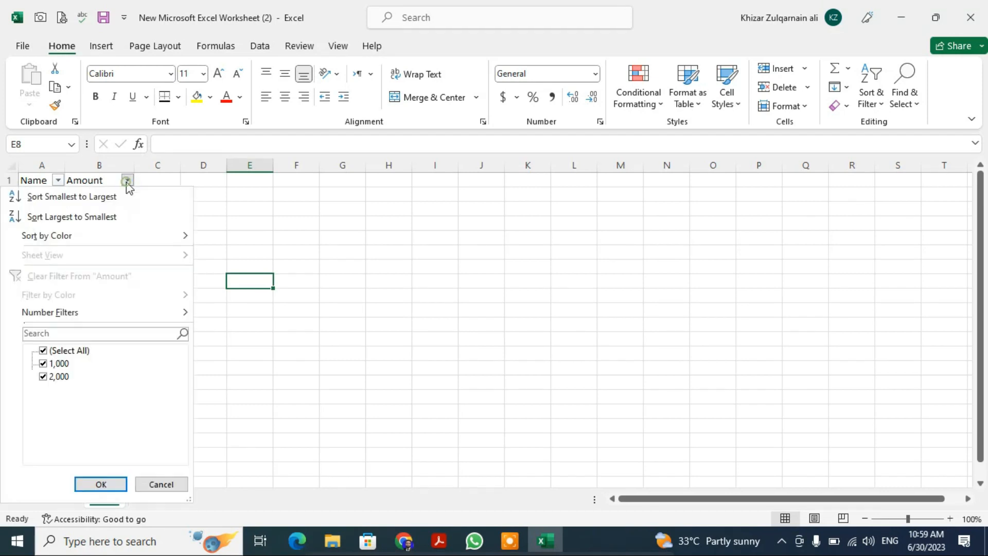
left_click(43, 352)
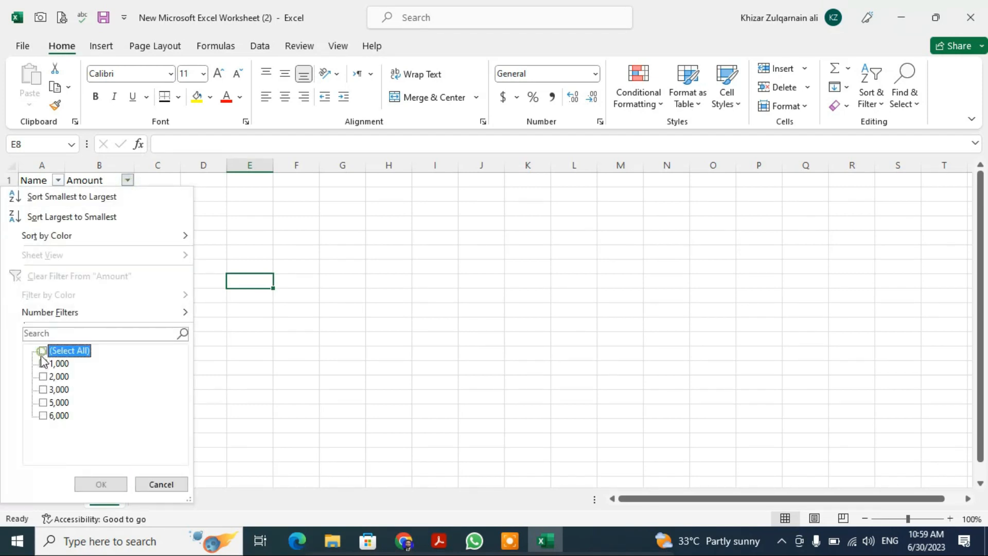
left_click(51, 390)
left_click(114, 487)
left_click(152, 284)
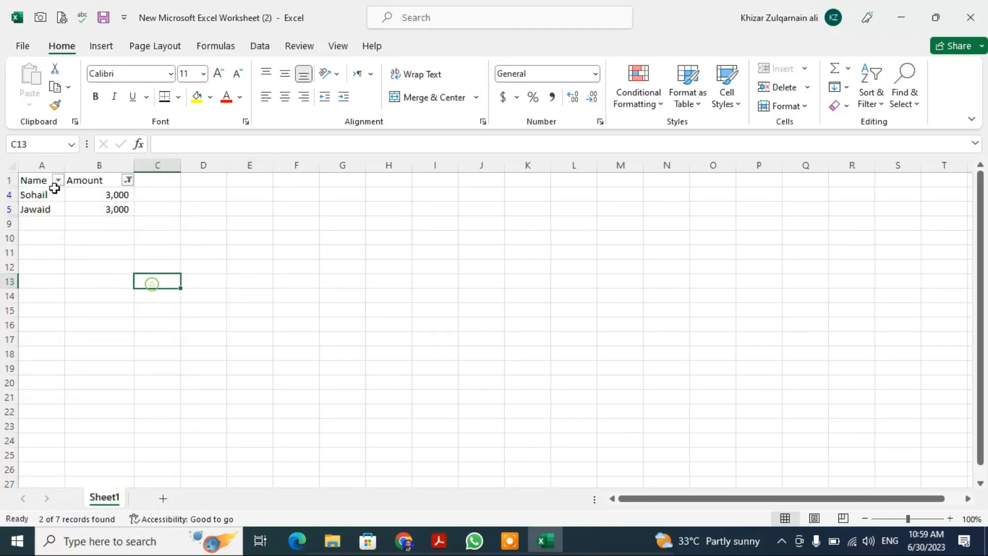
left_click_drag(33, 194, 107, 209)
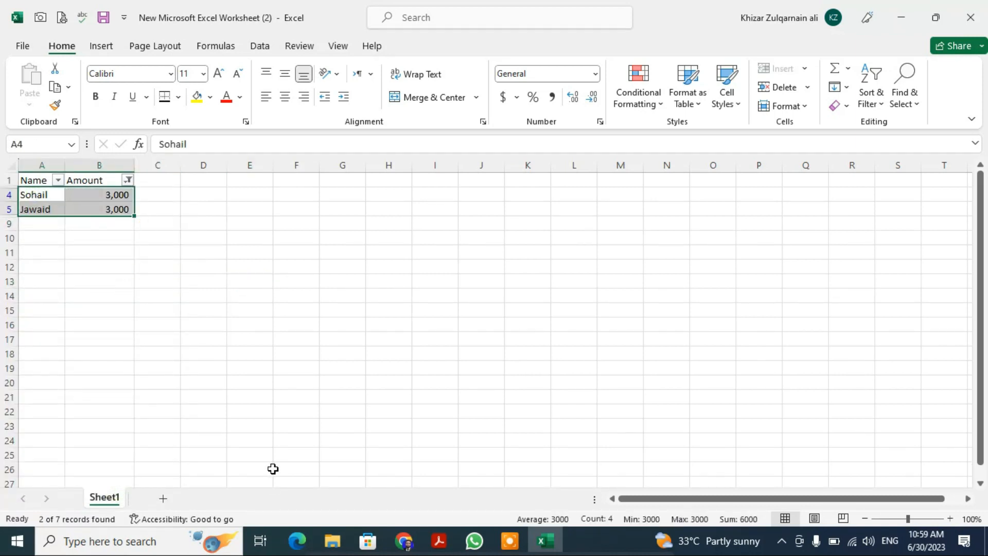
- Change the Amount column's filter to show only 5,000
left_click(127, 179)
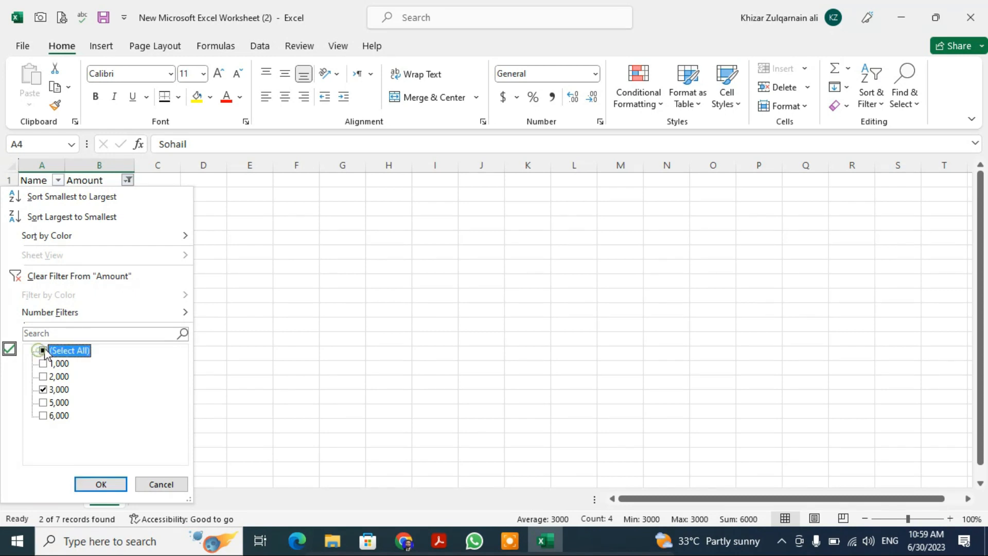
left_click(43, 351)
left_click(43, 351)
left_click(49, 402)
left_click(100, 483)
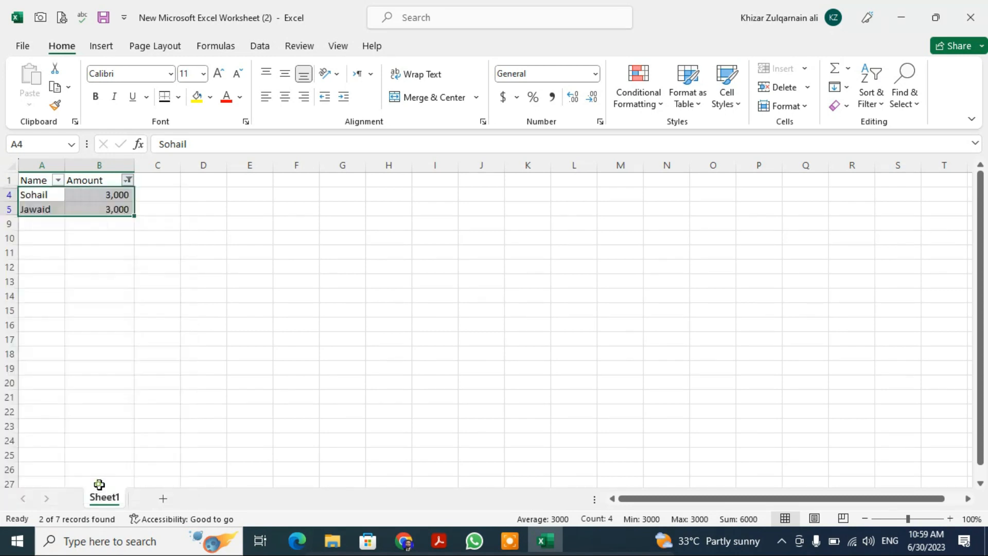
- Show all amounts again by reselecting every value in the Amount column's filter
left_click(127, 181)
left_click(44, 350)
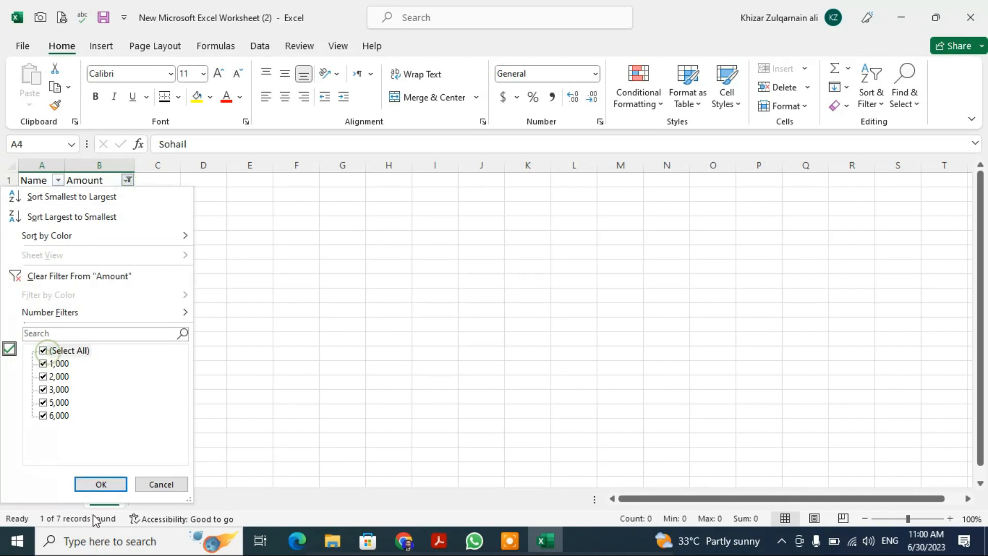
left_click(107, 489)
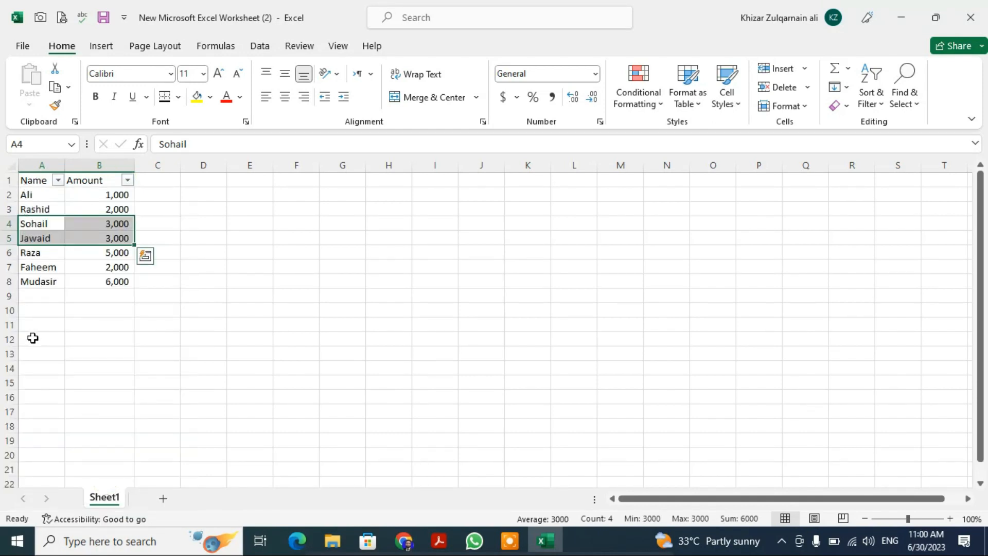
left_click(32, 338)
- Filter the Name column to the person in row 7, and add the person in row 6 to the filter
left_click(59, 181)
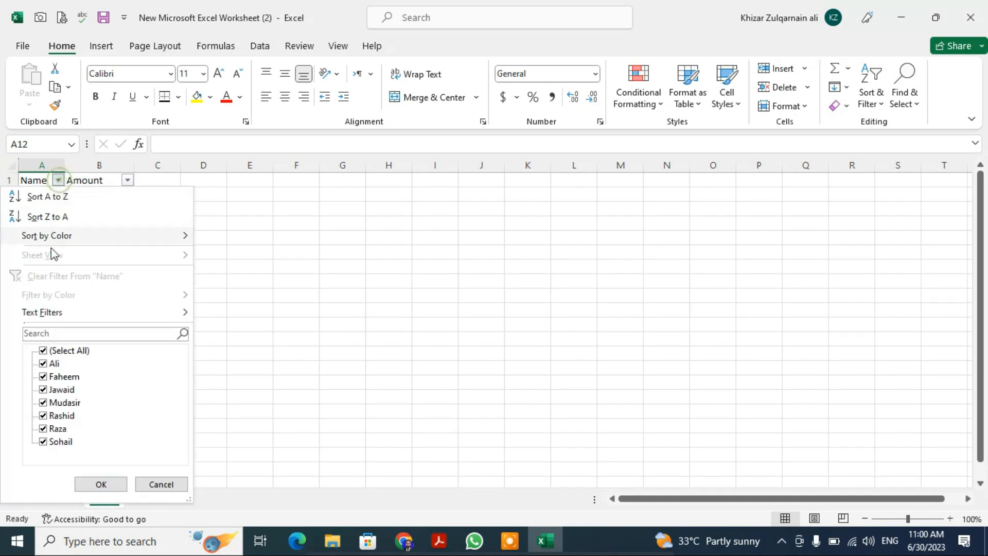
left_click(46, 353)
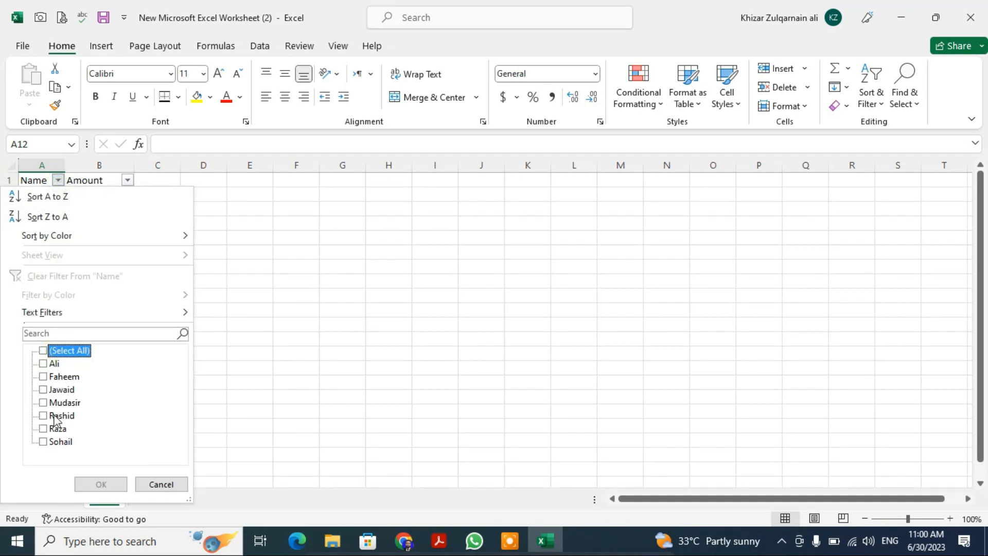
left_click(60, 376)
left_click(101, 484)
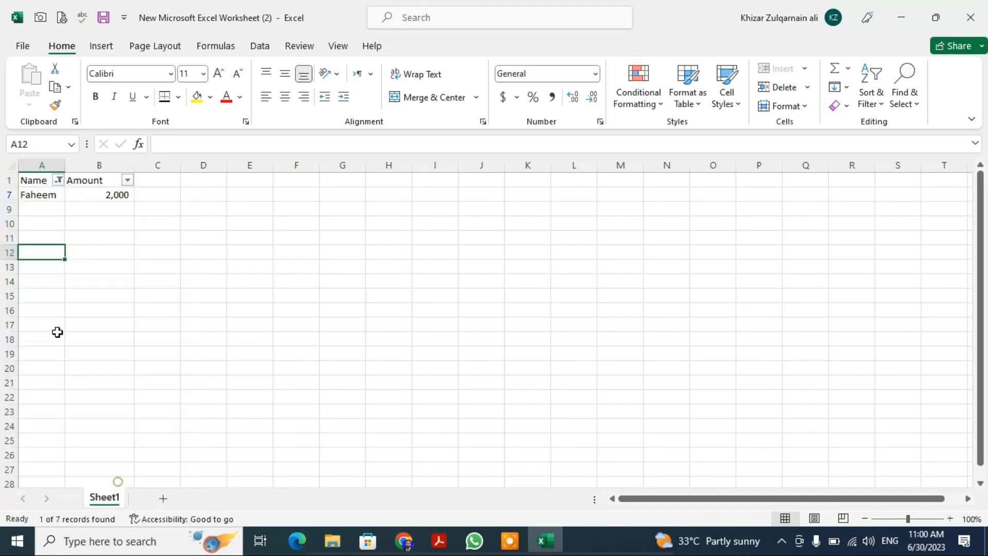
left_click(59, 180)
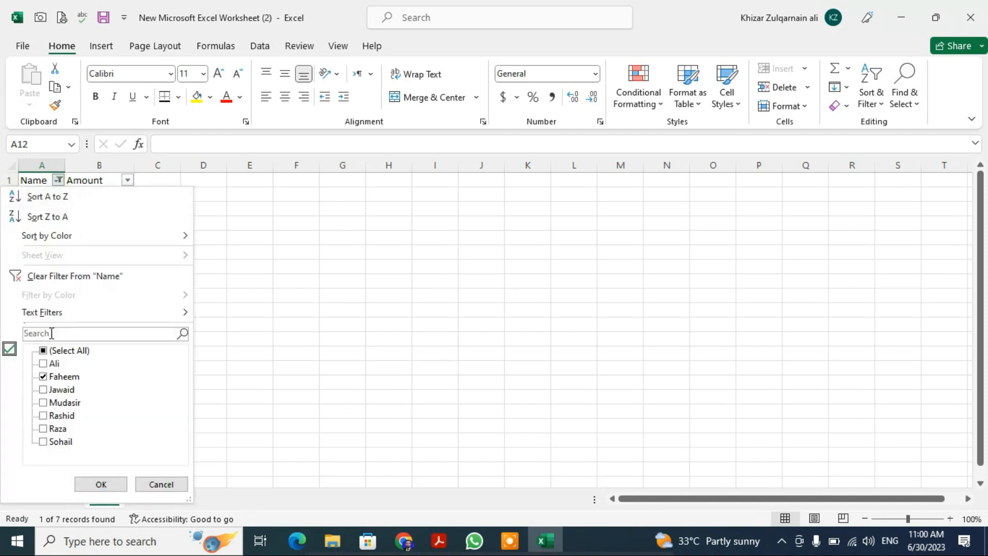
left_click(54, 427)
left_click(101, 484)
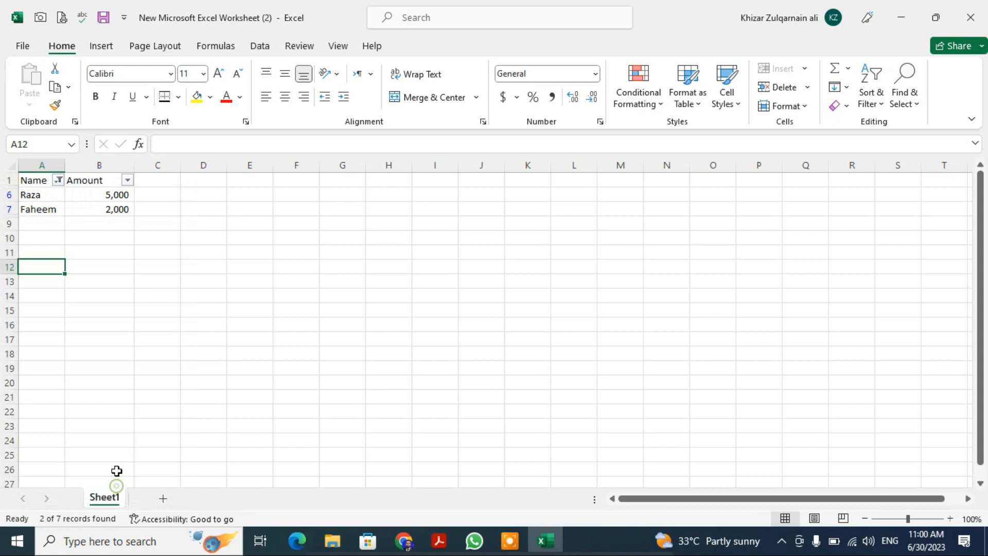
- Show all names again by reselecting every entry in the Name column's filter
left_click(60, 181)
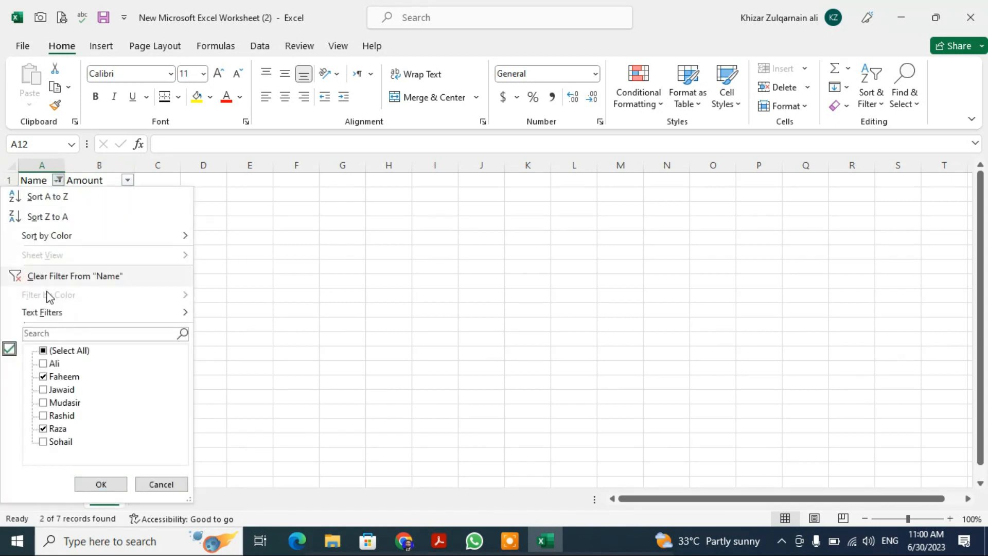
left_click(46, 351)
left_click(100, 484)
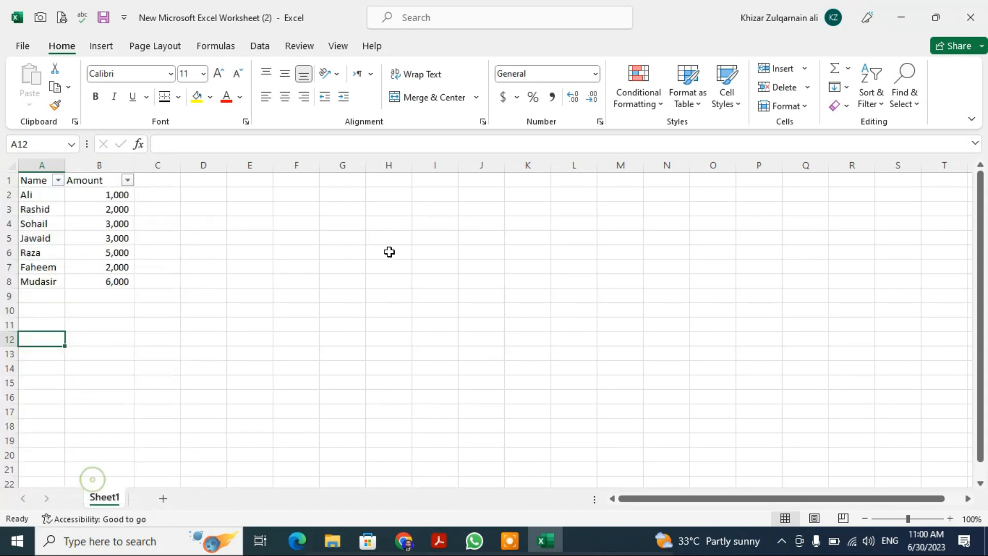
left_click(388, 251)
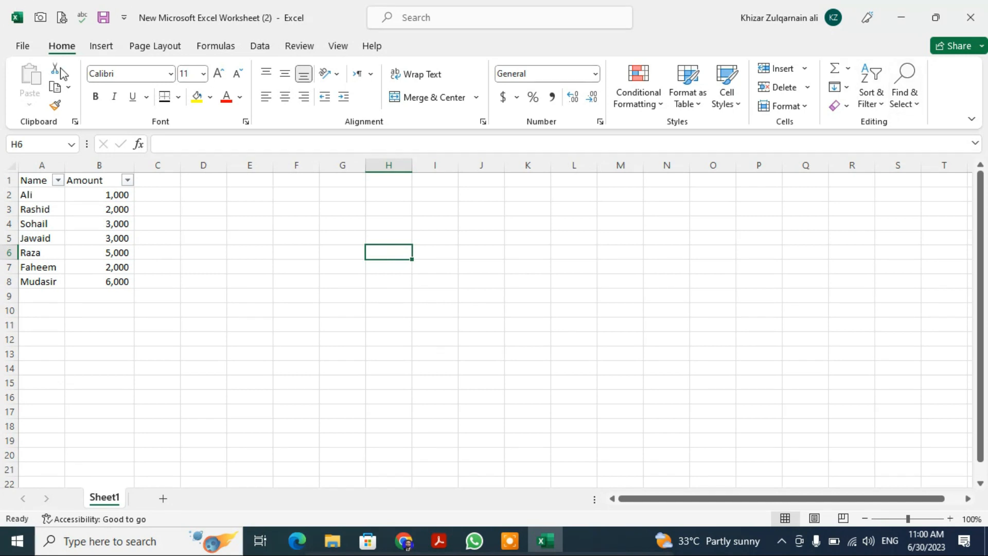
- Remove the filters from the Name and Amount headers in row 1
left_click(101, 47)
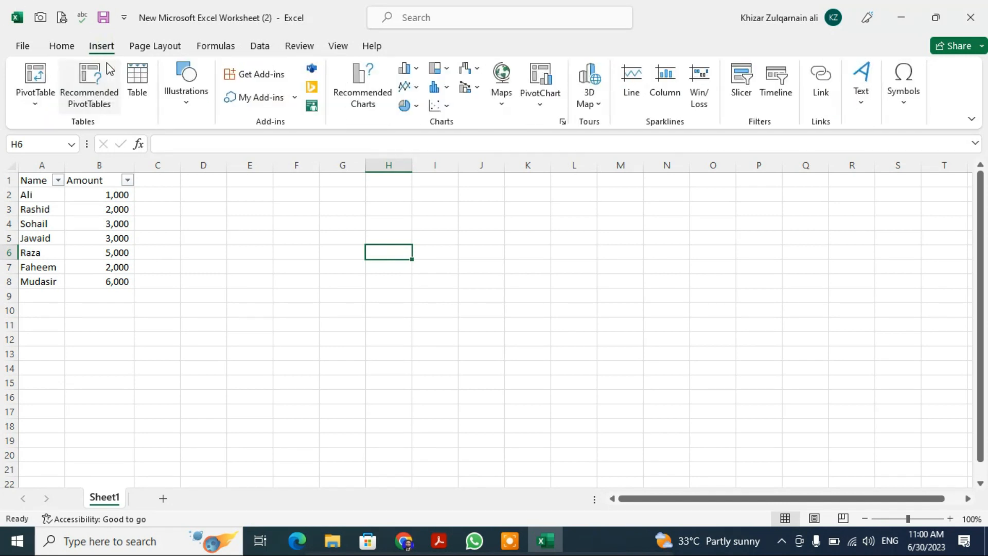
left_click(308, 338)
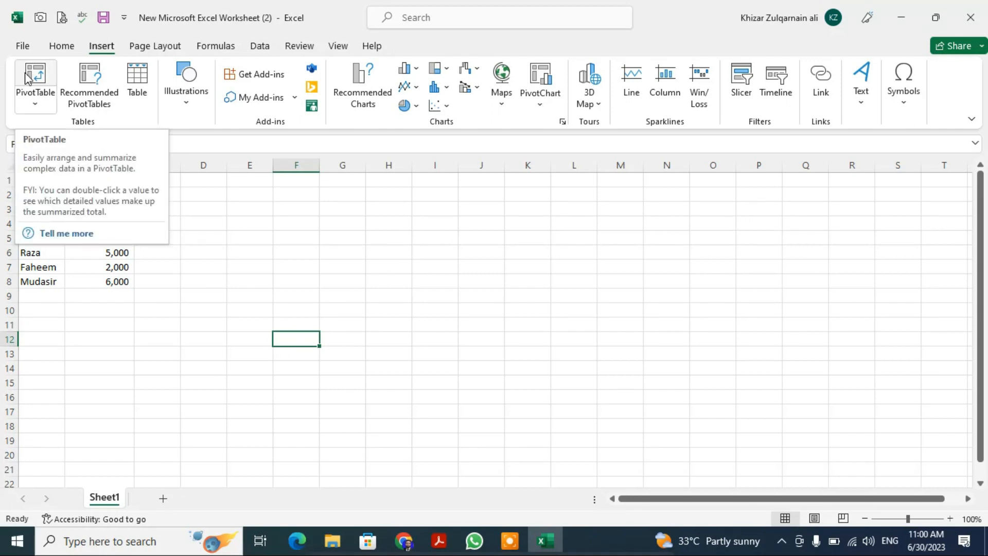
left_click_drag(397, 267, 398, 281)
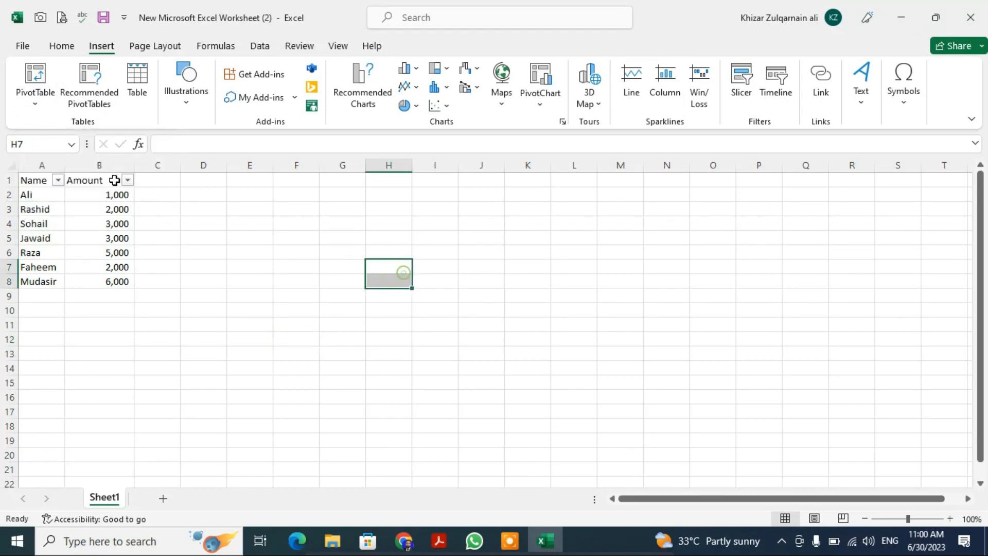
left_click(40, 179)
key("Right")
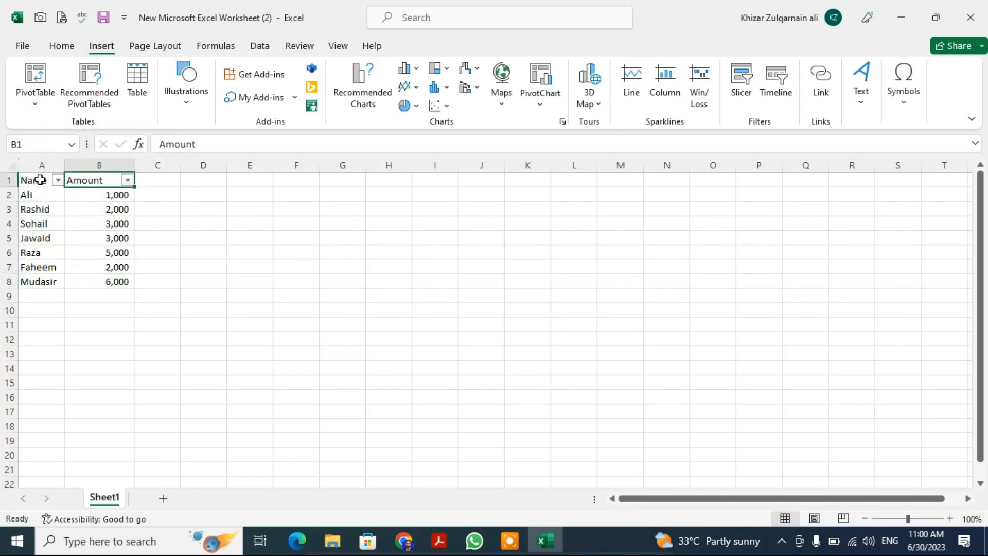
key("shift+space")
key("ctrl+shift+l")
- Create a PivotTable from the Name and Amount data in A1:B8 on a new worksheet
left_click(40, 180)
key("ctrl+shift+Right")
key("ctrl+shift+Down")
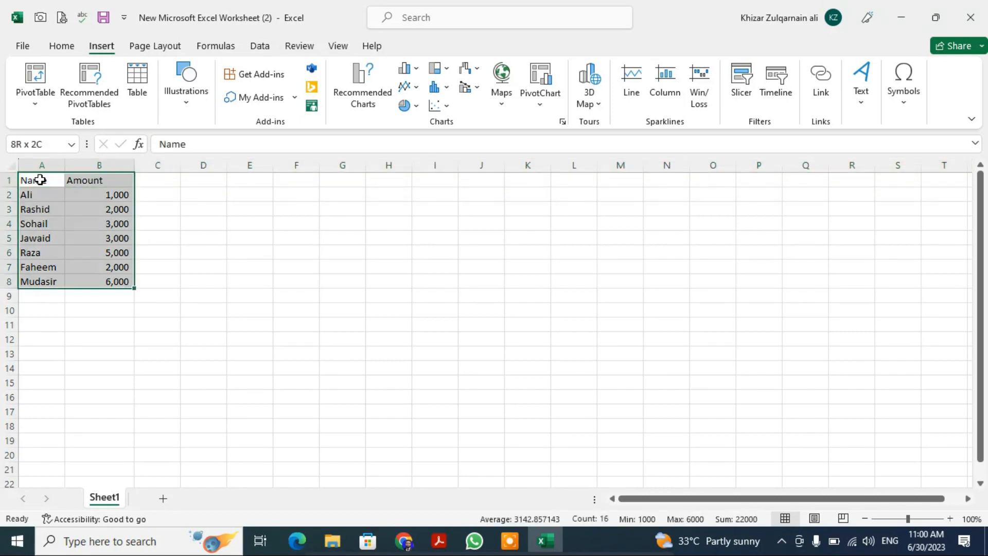
left_click(38, 98)
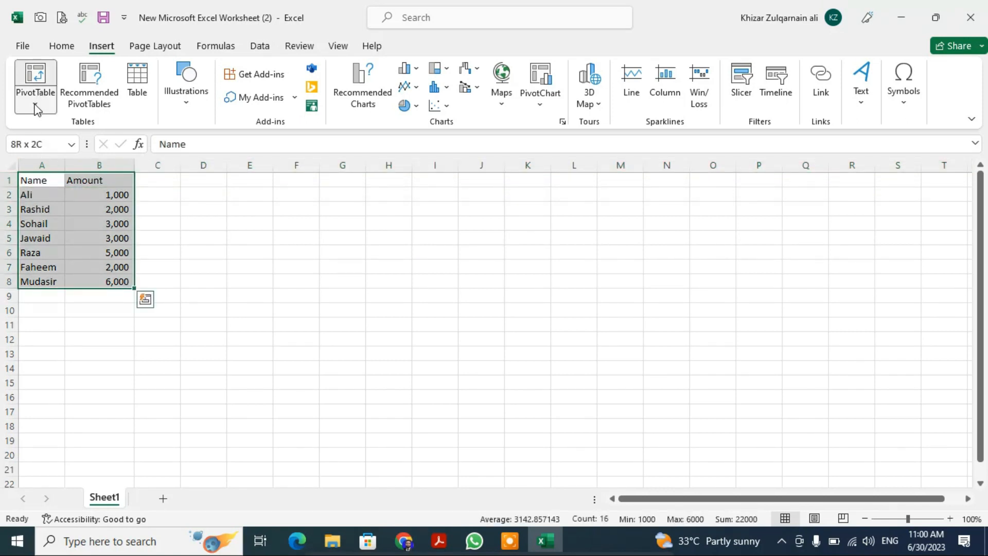
left_click(77, 128)
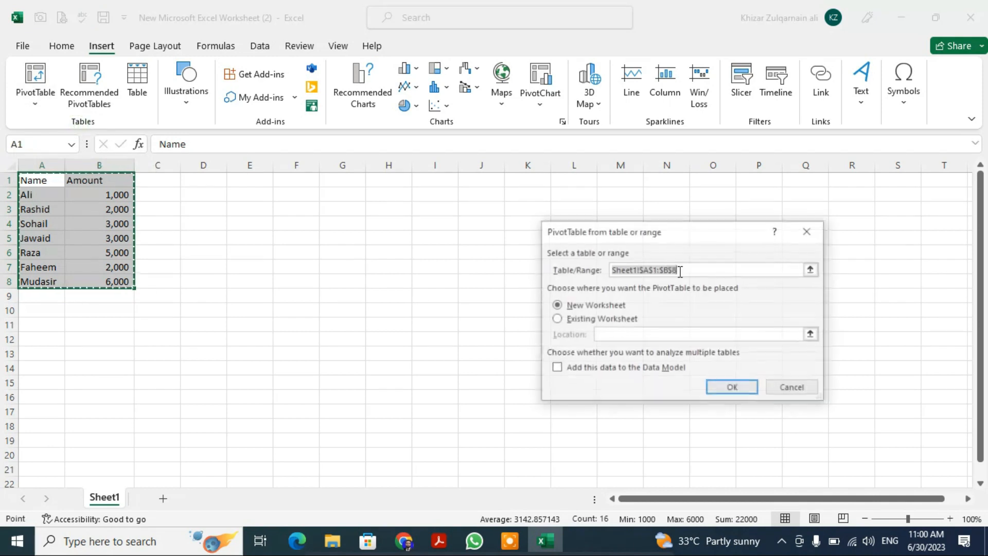
left_click(732, 390)
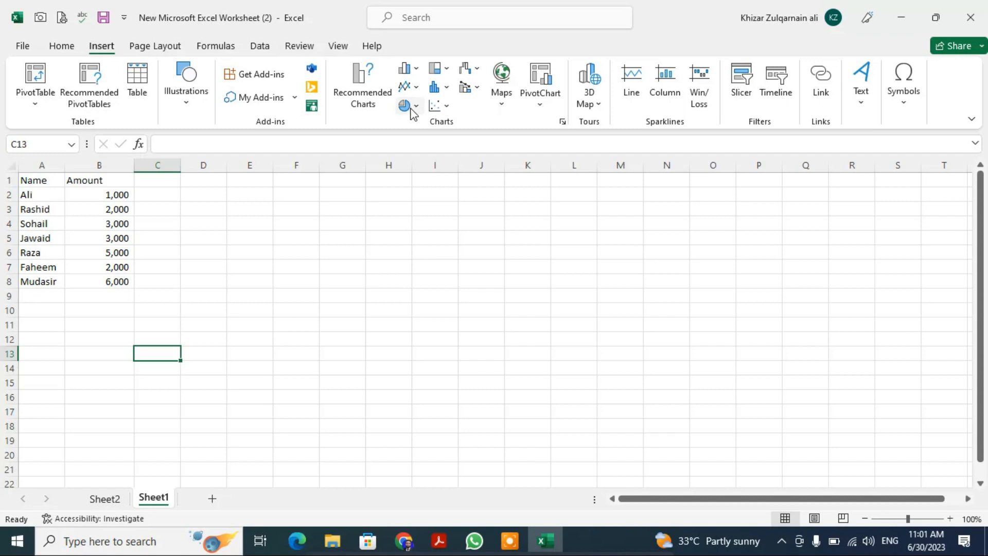
- Examine the column, line and pie chart types and the text objects available for insertion on Sheet1
left_click(415, 69)
left_click(814, 269)
left_click(417, 86)
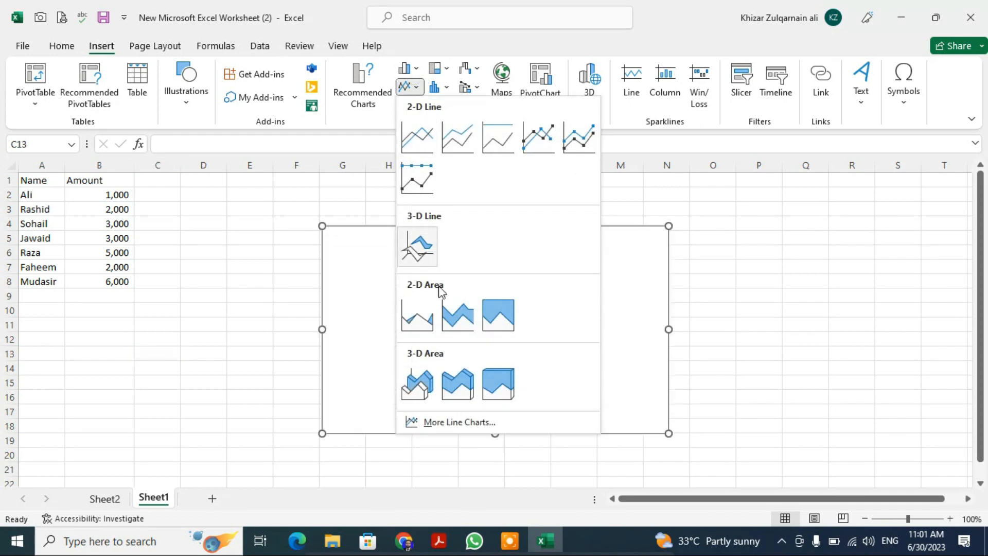
left_click(913, 268)
left_click(417, 107)
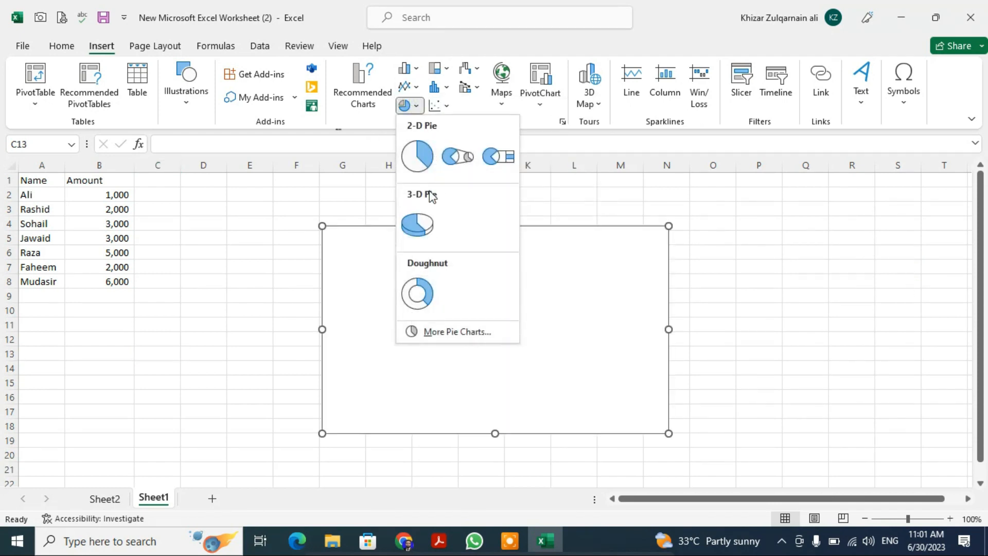
left_click(756, 187)
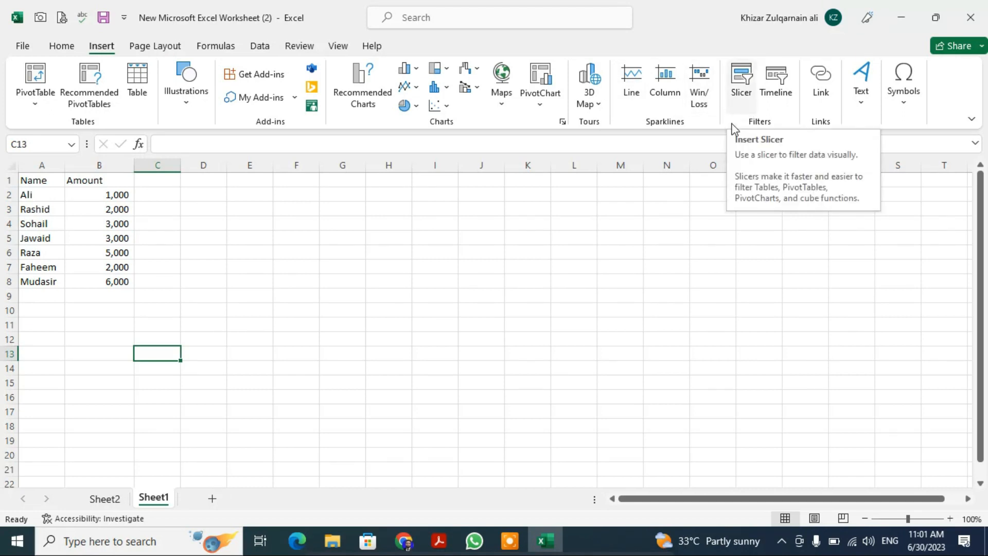
left_click(874, 111)
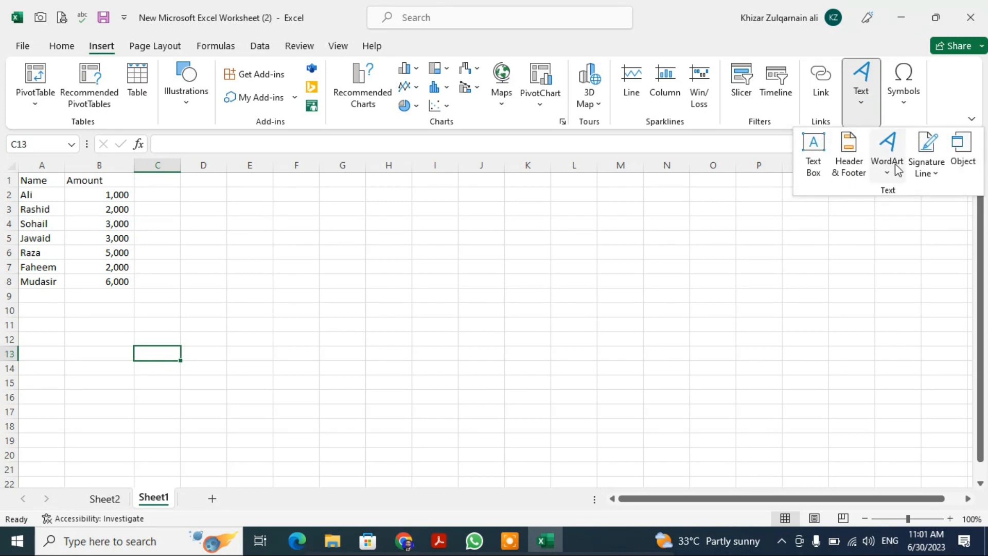
left_click(708, 287)
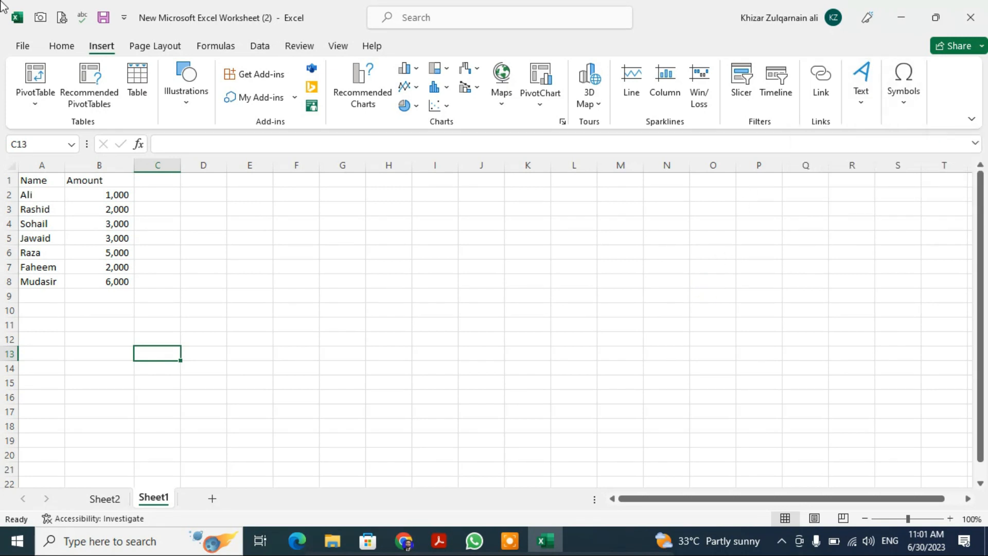
- Examine the sheet, header/footer, margins and page settings in Page Setup without changing any of them
left_click(159, 45)
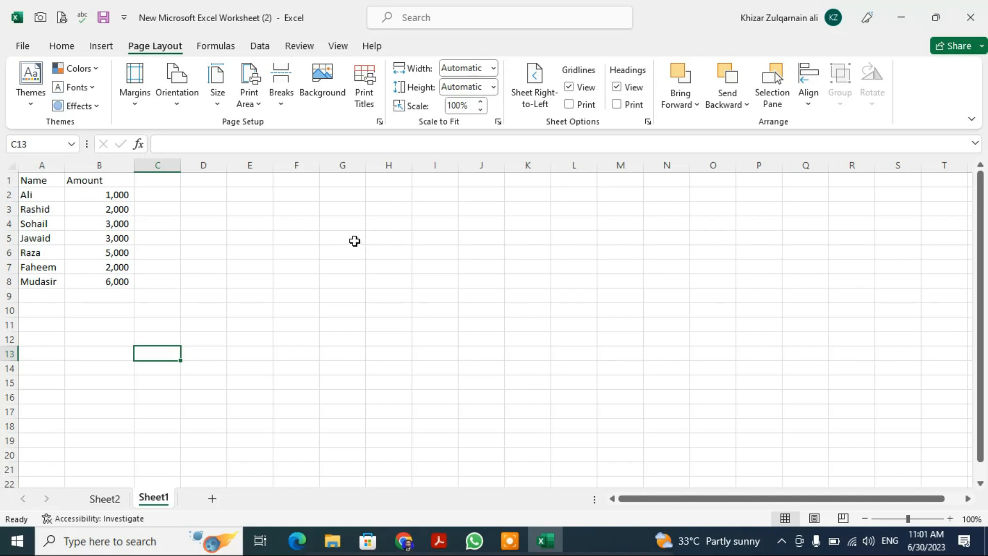
left_click_drag(26, 181, 119, 275)
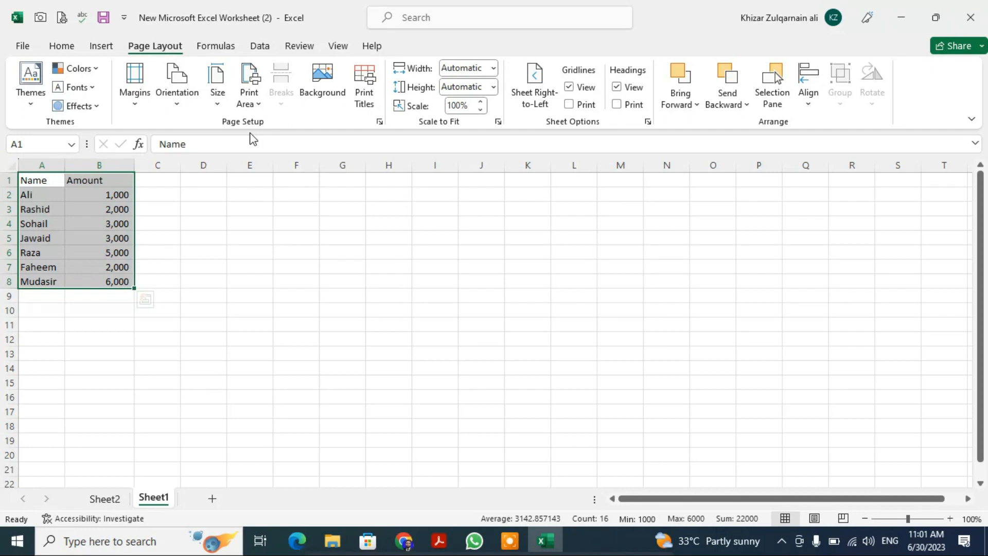
left_click(426, 265)
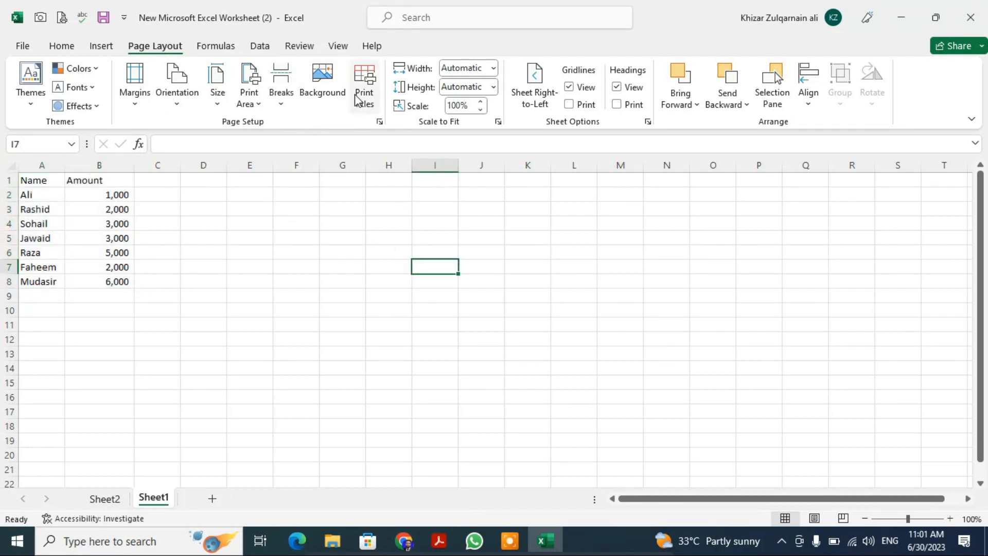
left_click(371, 99)
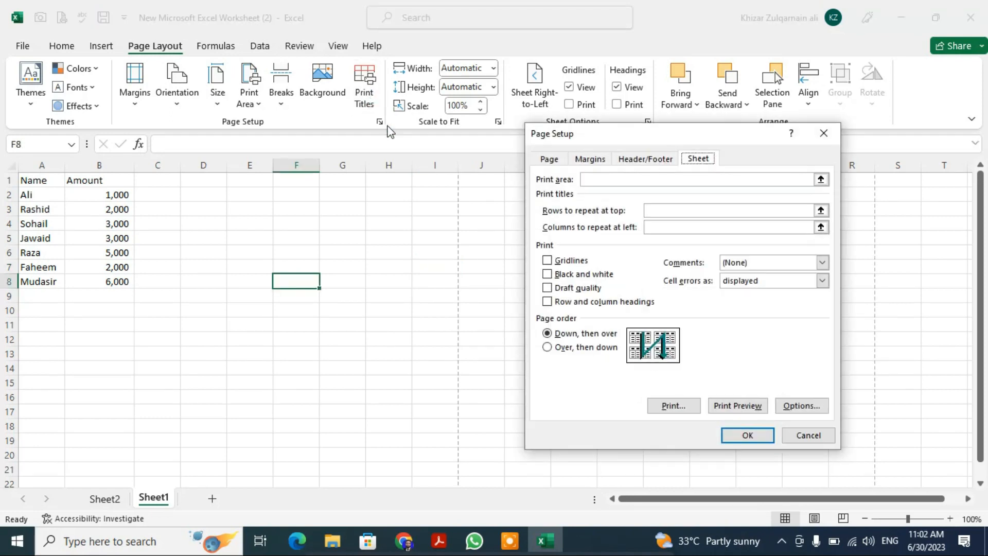
left_click(658, 165)
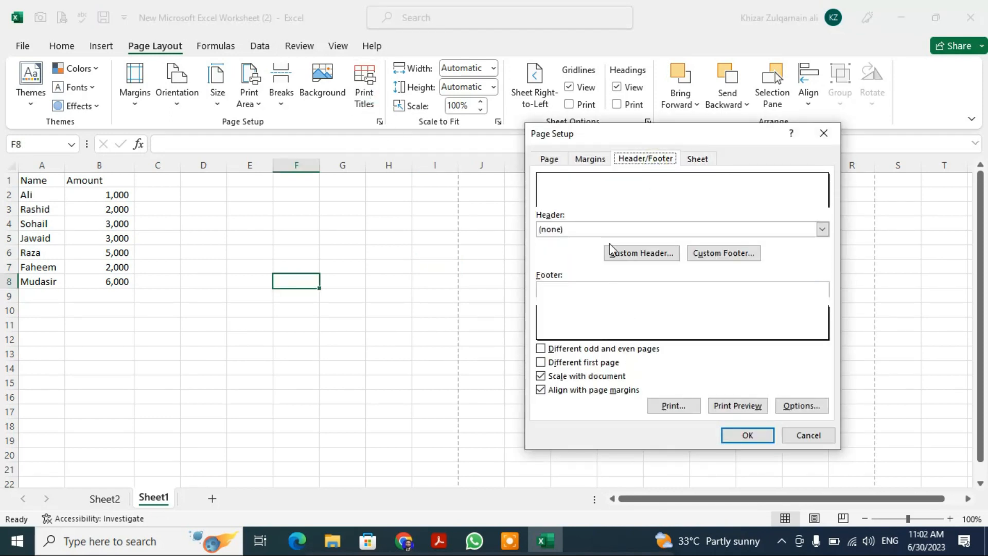
left_click(587, 160)
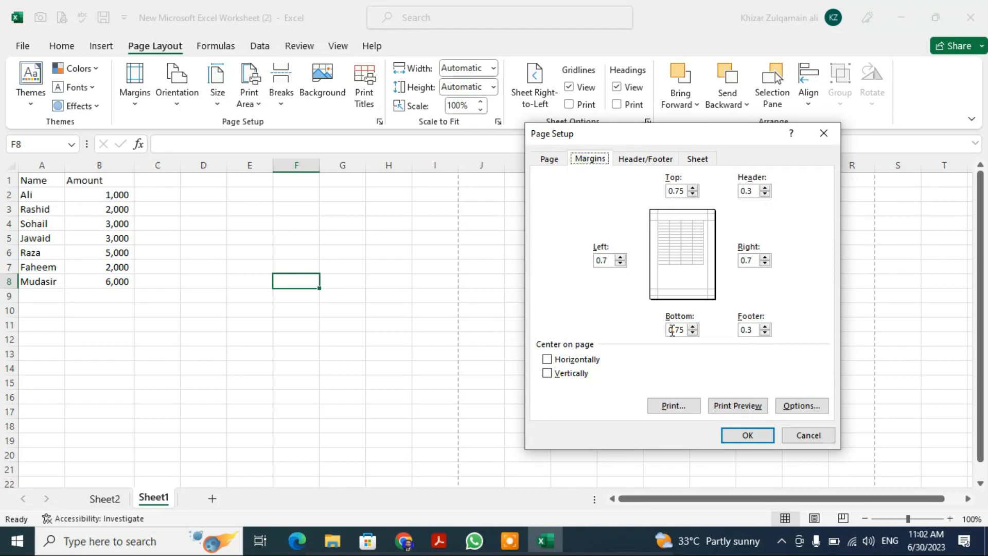
left_click(552, 161)
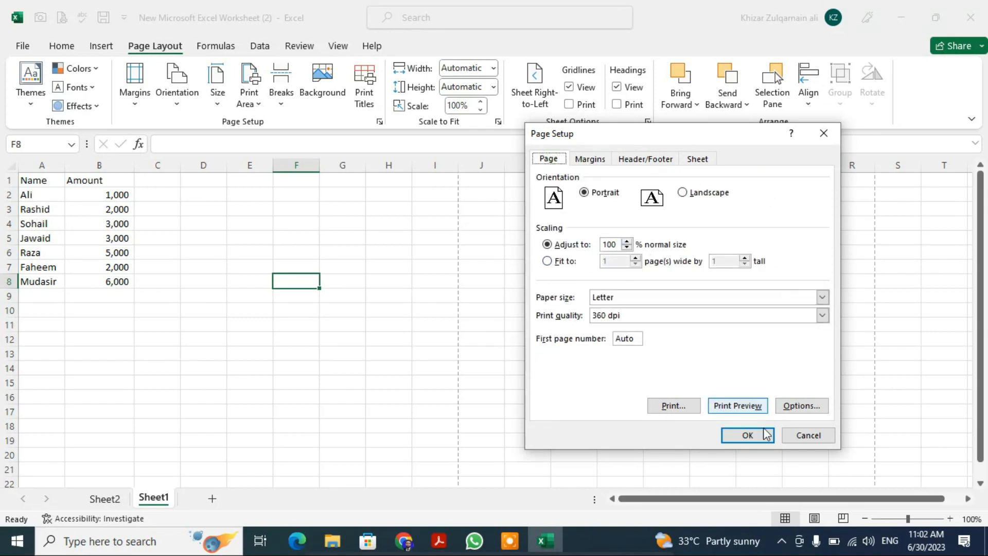
left_click(812, 437)
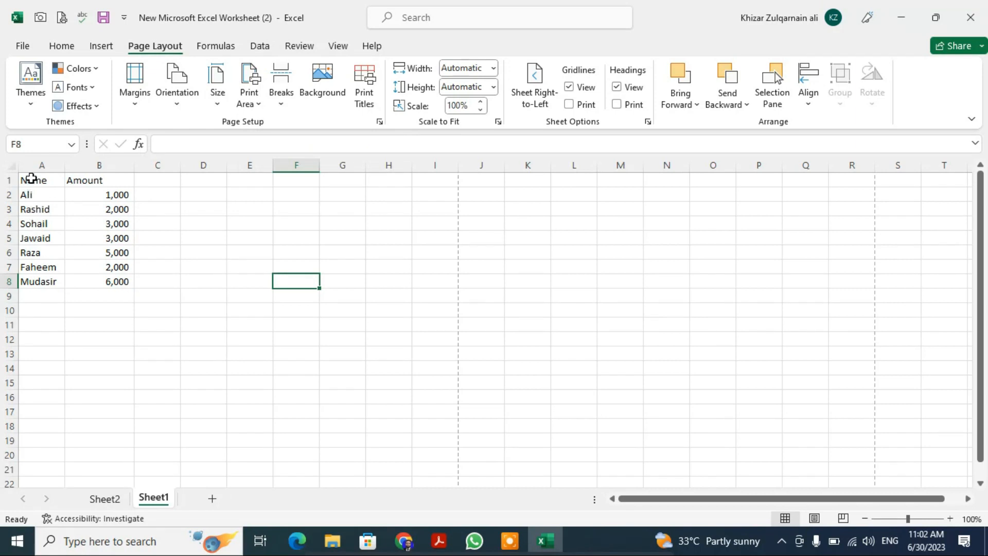
- Set the Name and Amount data in A1:B8 as the print area
left_click_drag(31, 178, 95, 280)
left_click(255, 105)
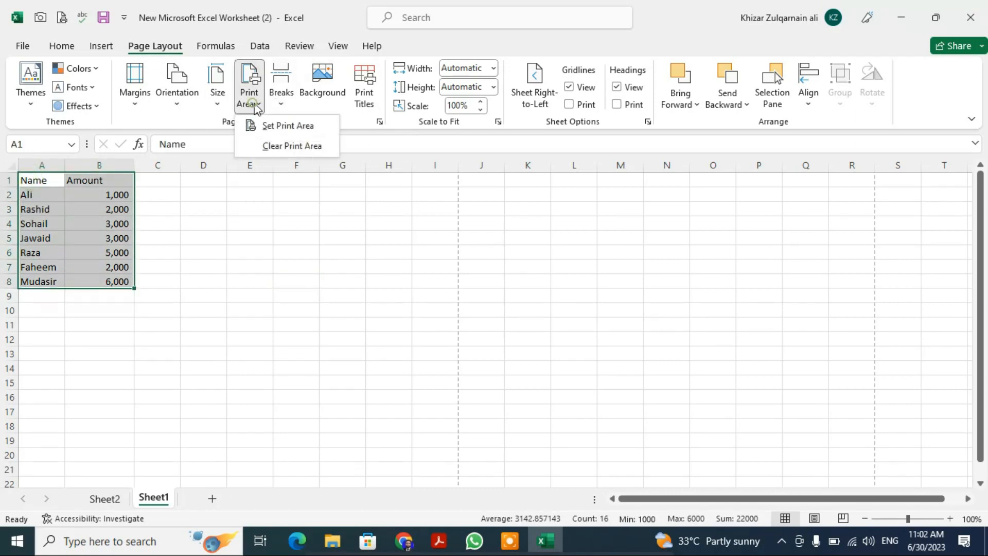
left_click(291, 125)
left_click(286, 248)
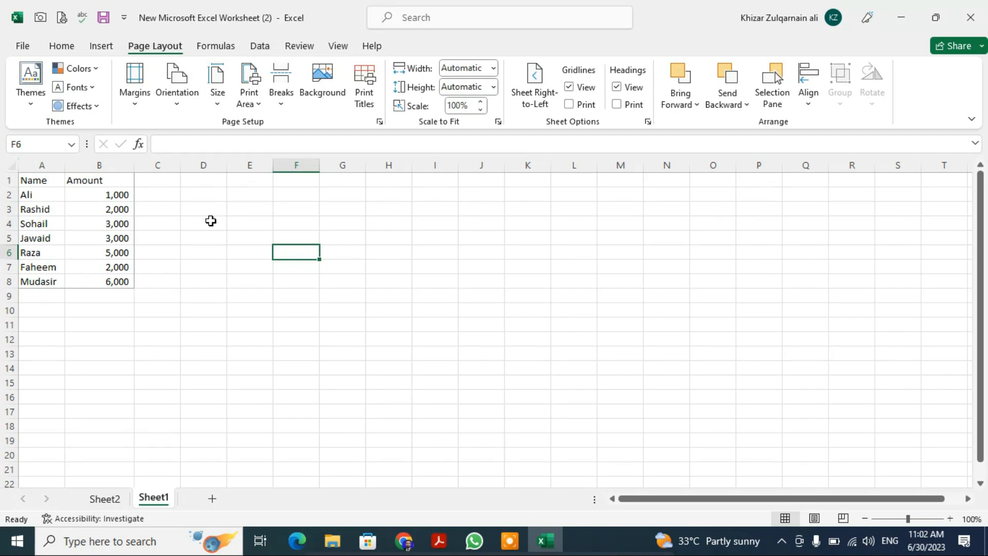
- Examine the paper size and orientation choices, and look over the available formula and data tools
left_click(215, 105)
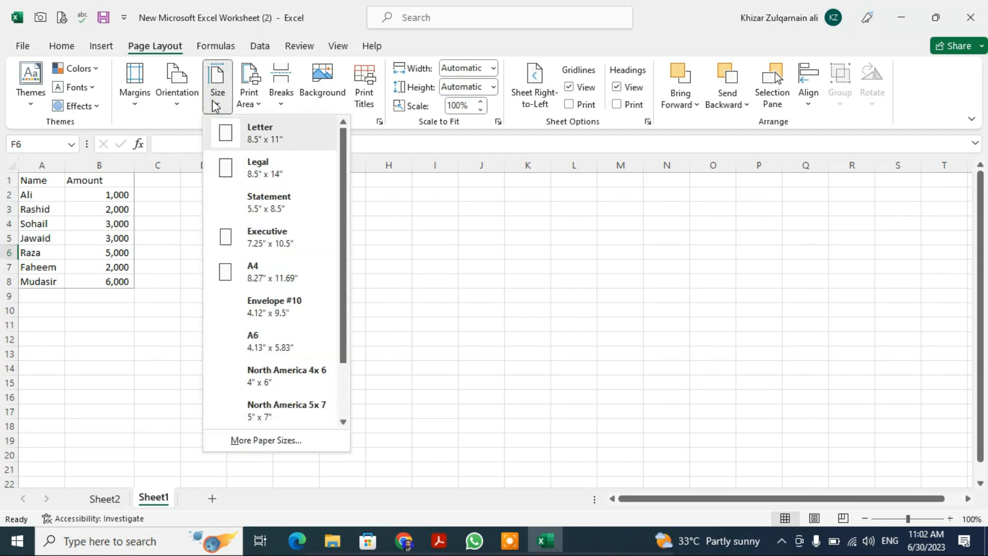
left_click(586, 261)
left_click(178, 109)
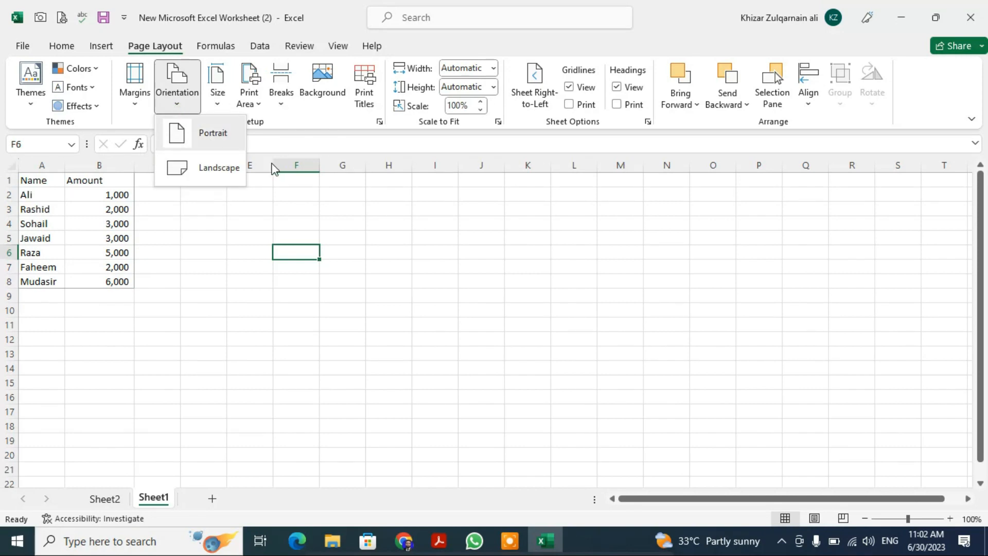
left_click(526, 368)
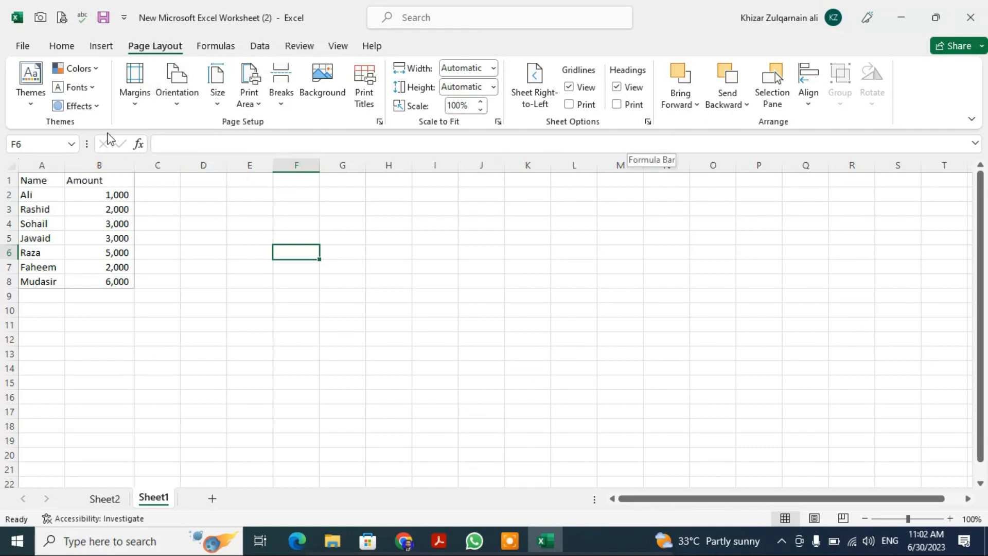
left_click(221, 45)
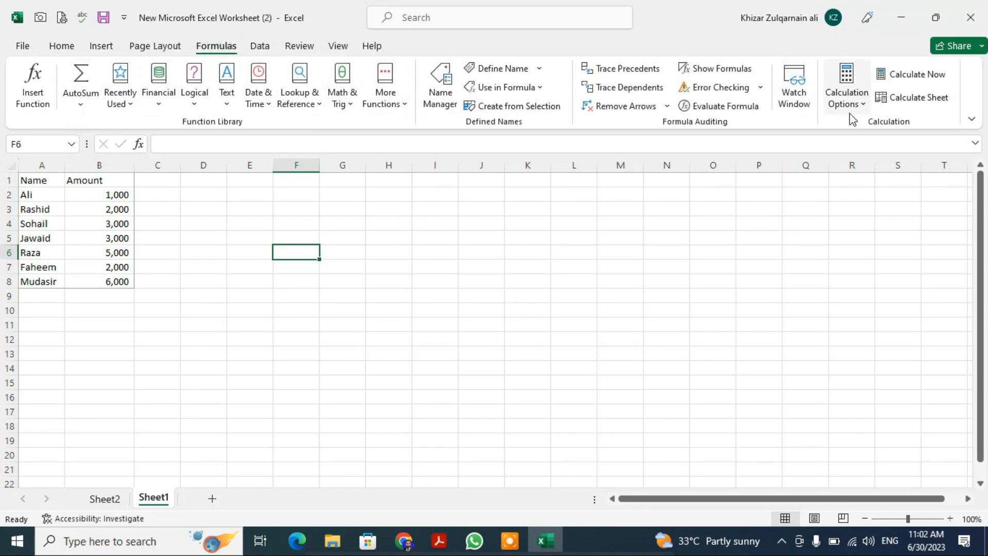
left_click(262, 47)
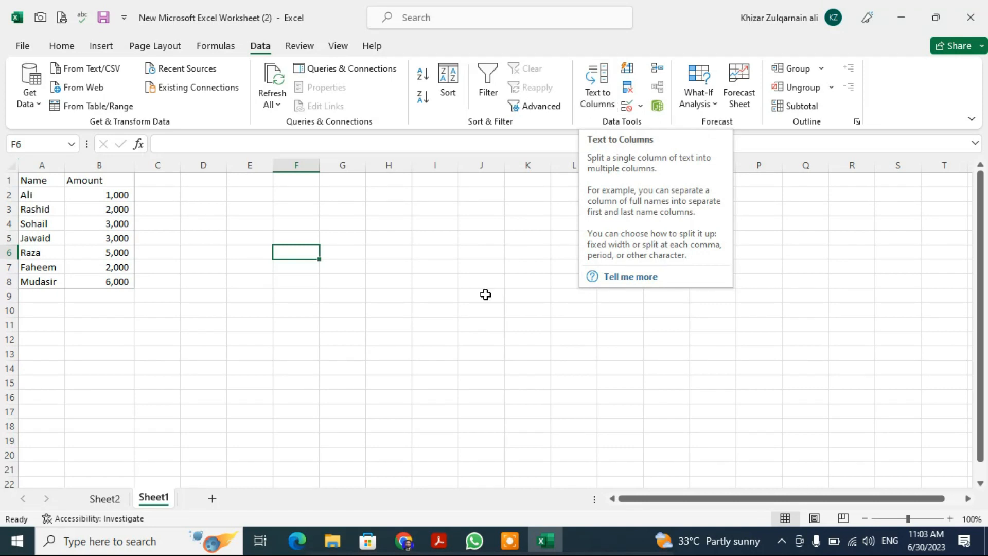
left_click(427, 370)
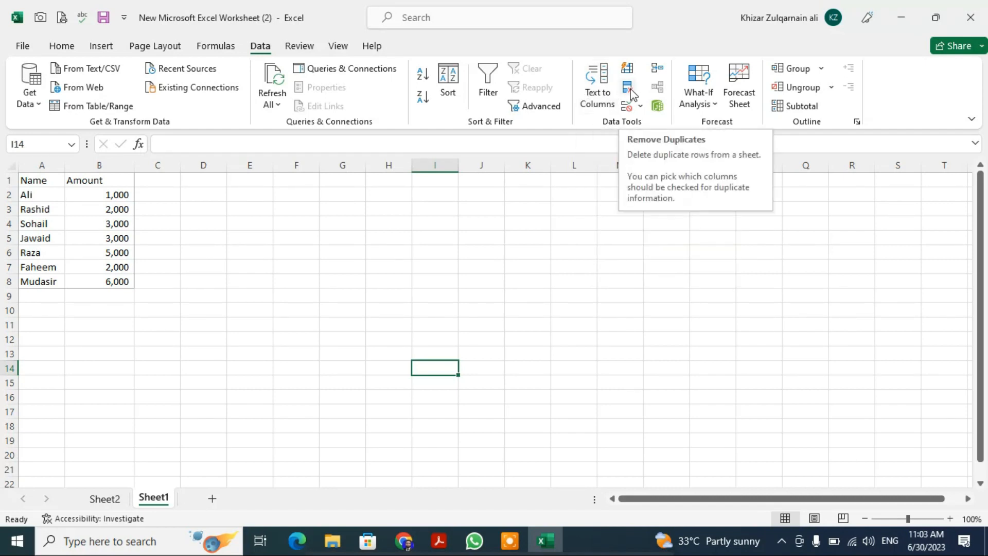
left_click(98, 164)
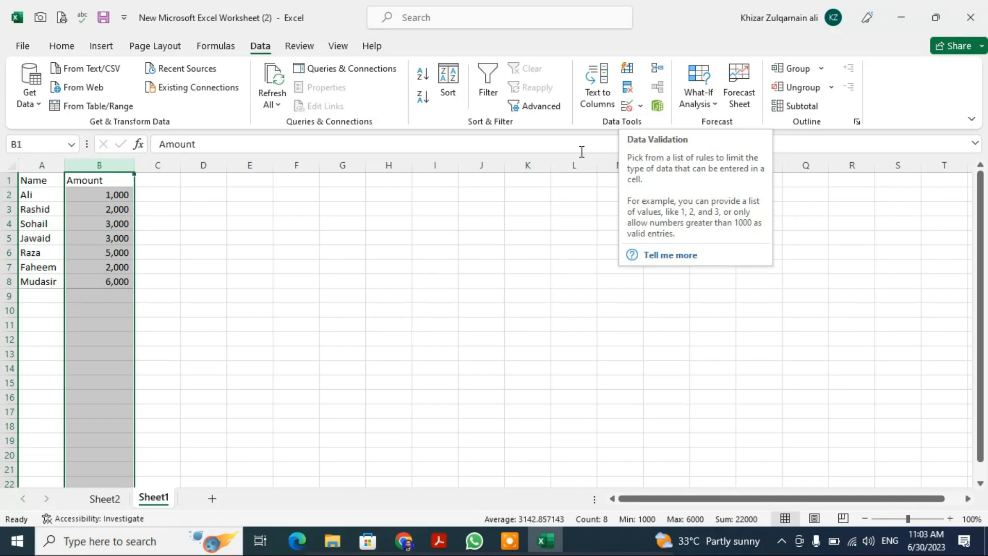
left_click(409, 387)
- Add List data validation to cell E2 with =$A$2:$A$8 as the source
left_click(255, 201)
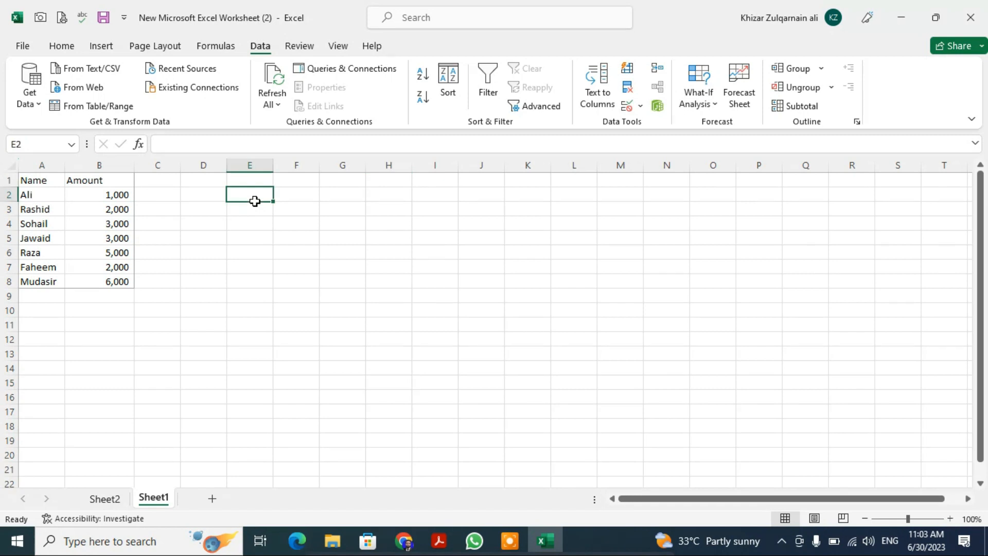
left_click(640, 108)
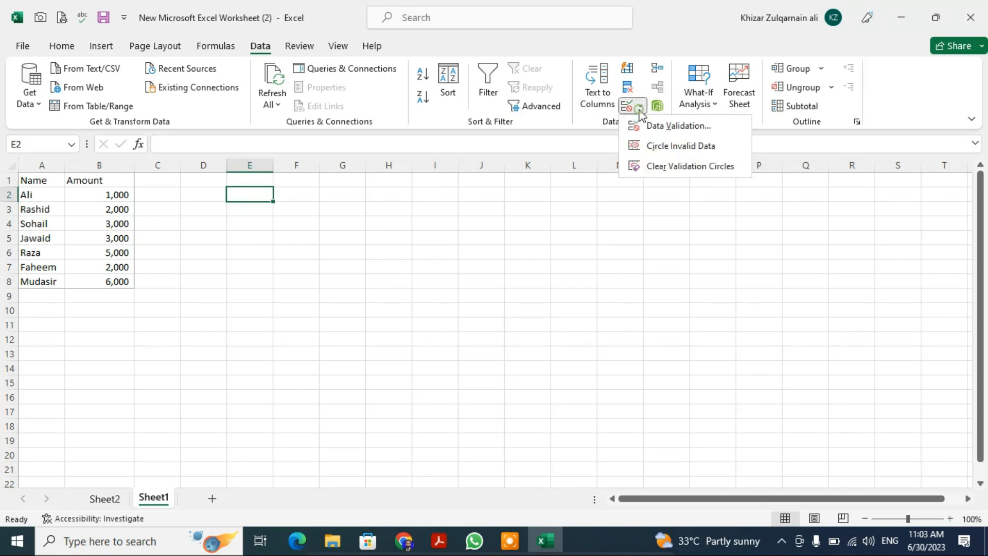
left_click(669, 129)
left_click(664, 255)
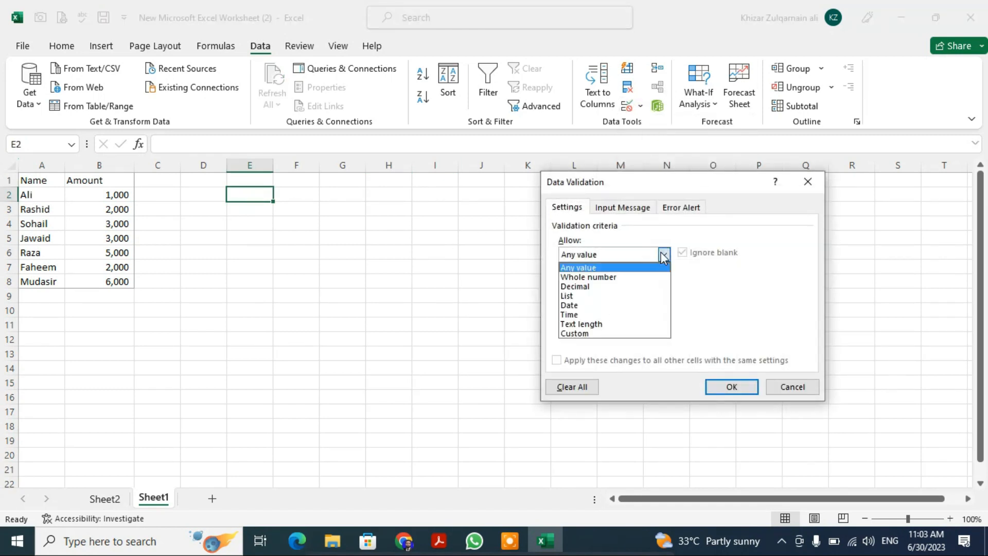
left_click(572, 296)
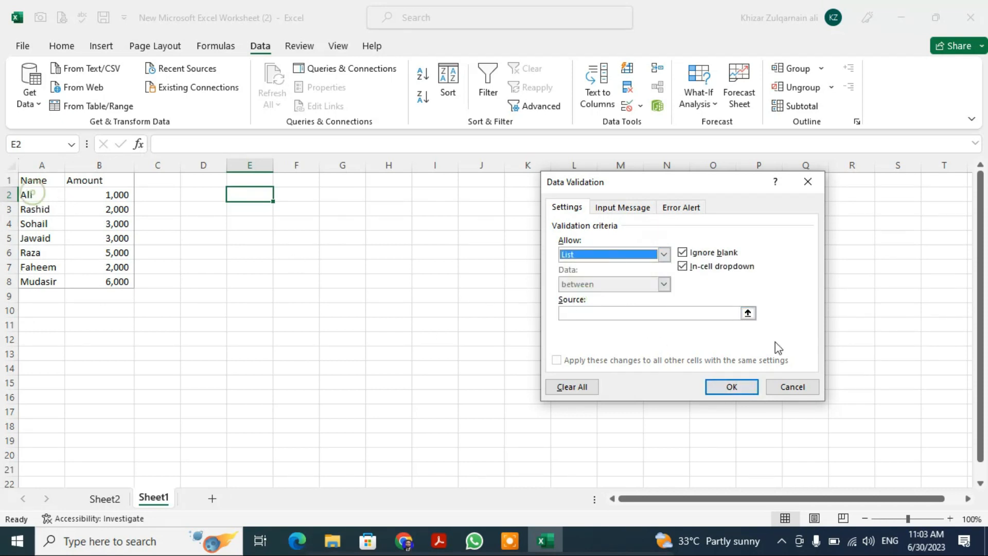
left_click(748, 313)
left_click_drag(27, 194, 39, 283)
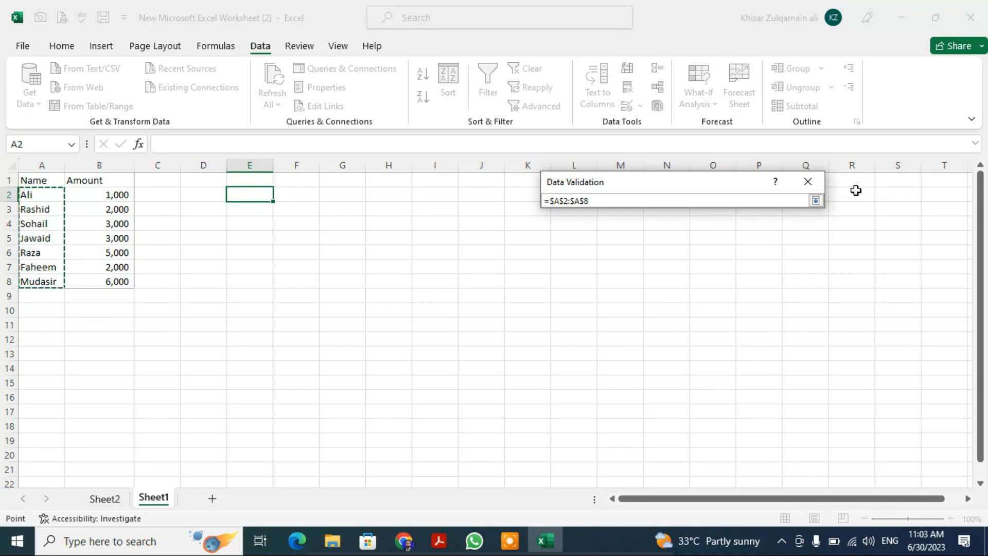
left_click(816, 200)
left_click(733, 387)
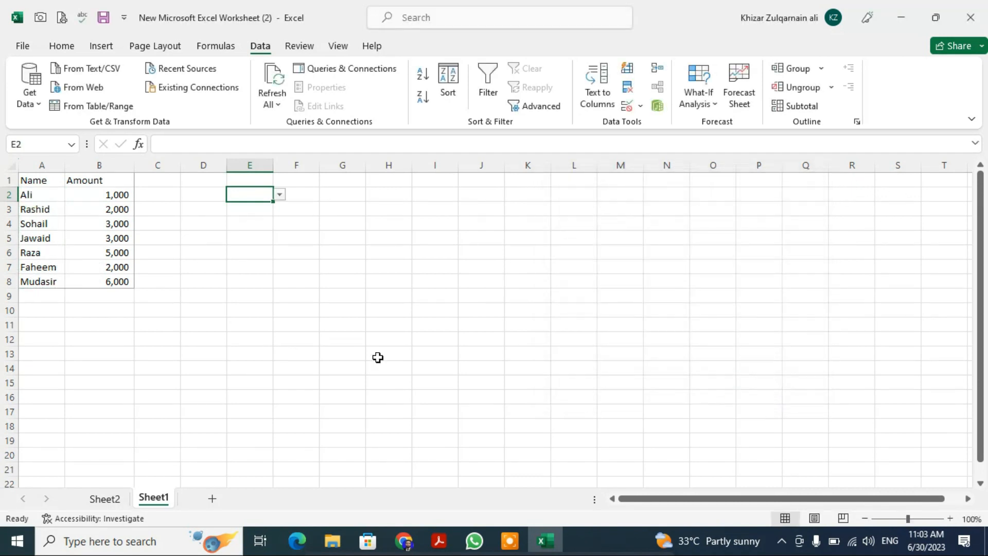
- Choose the name of the person in row 6 from the dropdown list in cell E2
left_click(280, 195)
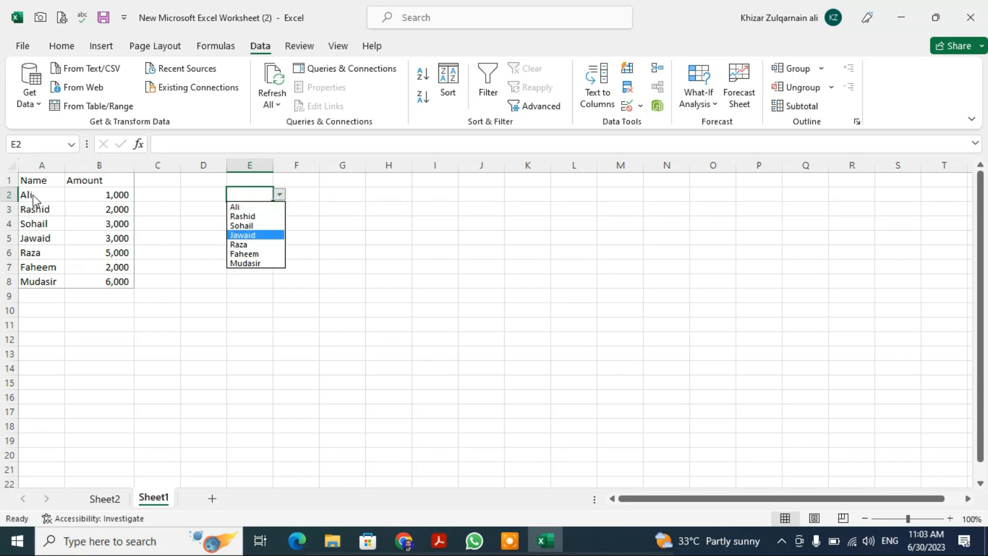
left_click(234, 246)
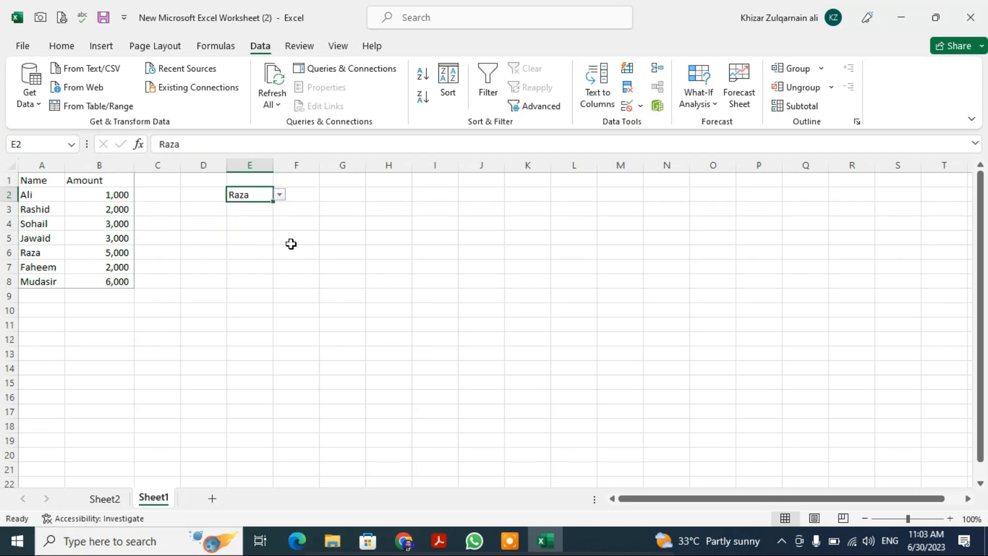
left_click(531, 279)
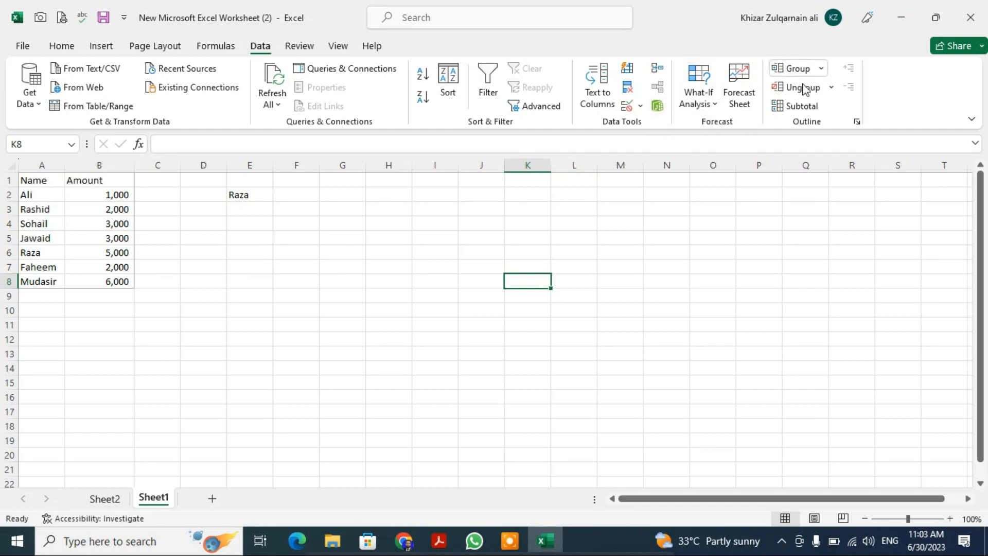
key("Down")
key("Down")
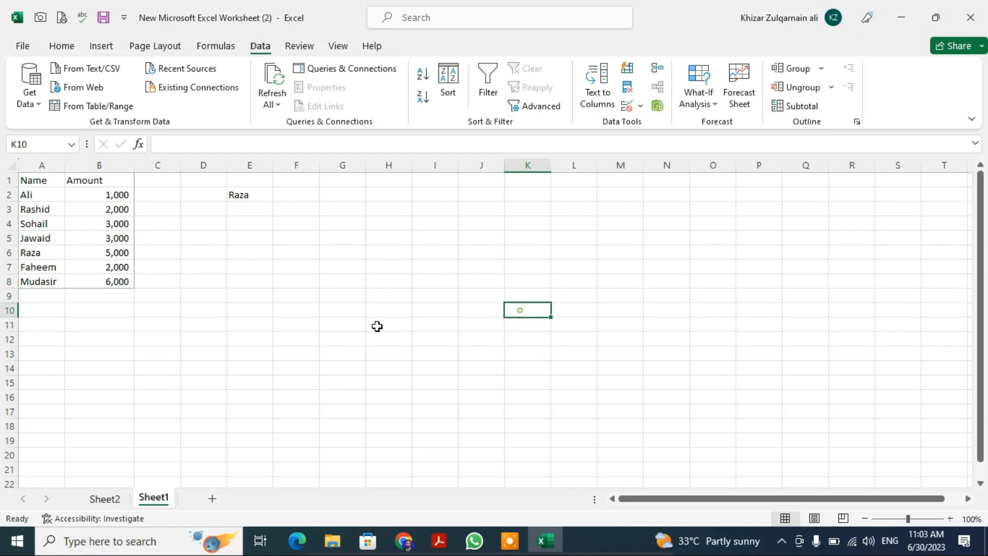
left_click(116, 299)
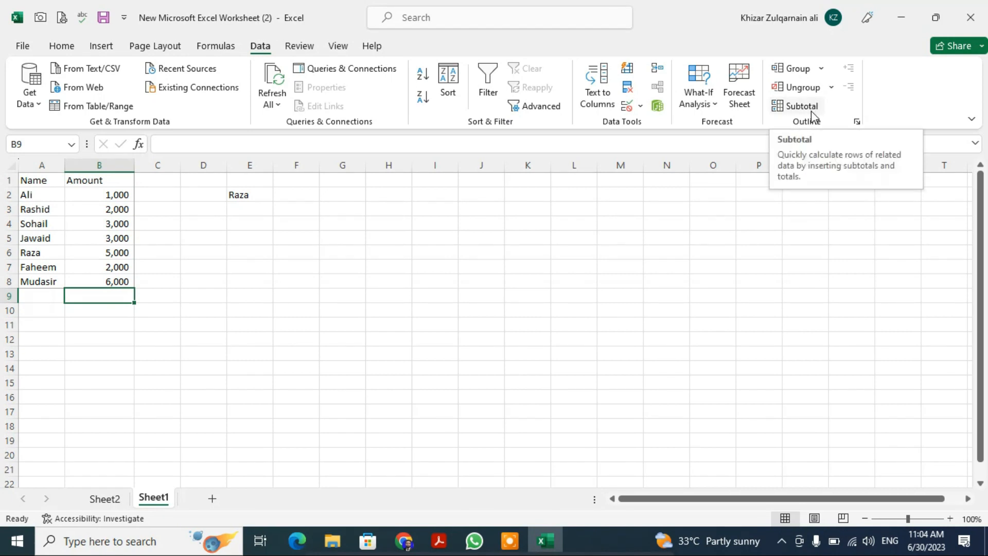
- Look over the review and protection tools, and examine the Protect Sheet options without applying protection
left_click(298, 51)
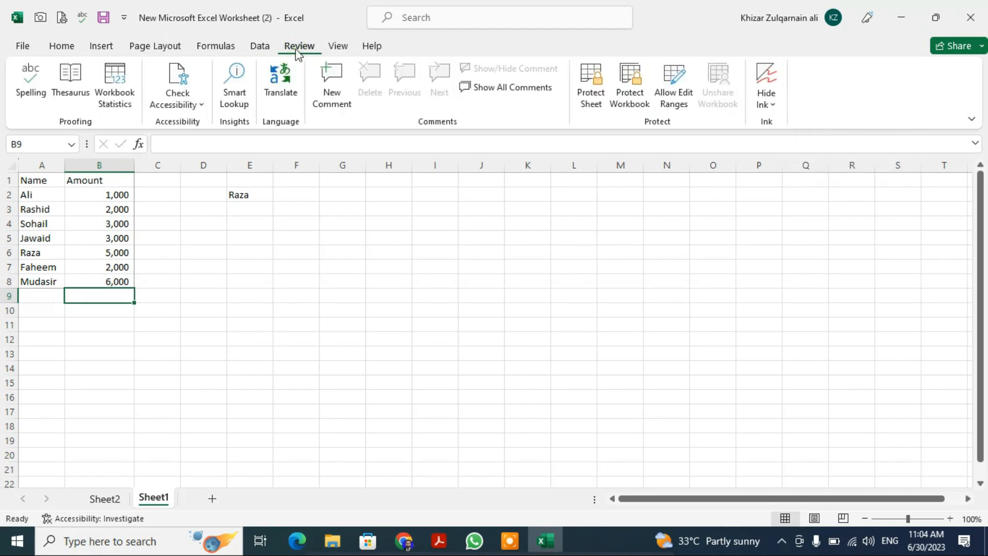
left_click(327, 338)
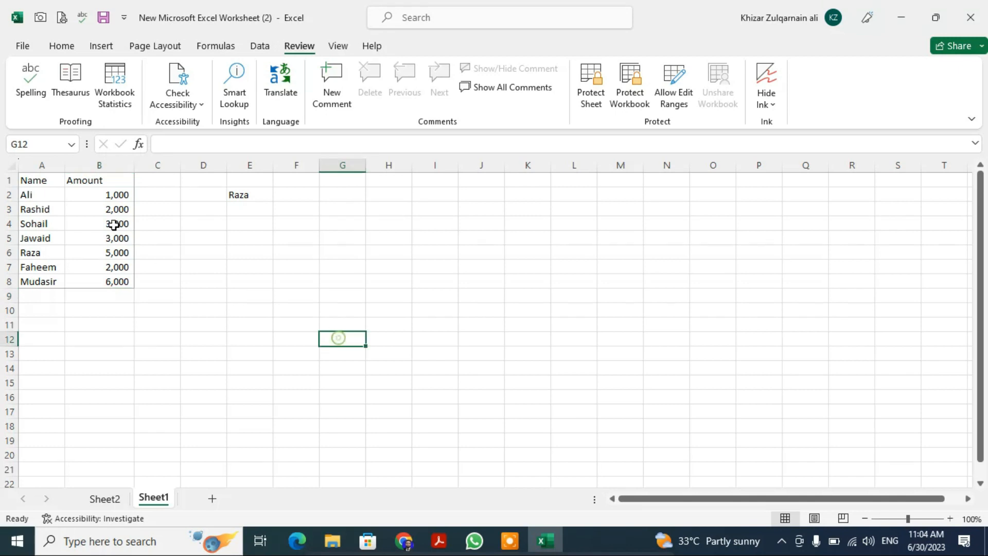
left_click(41, 164)
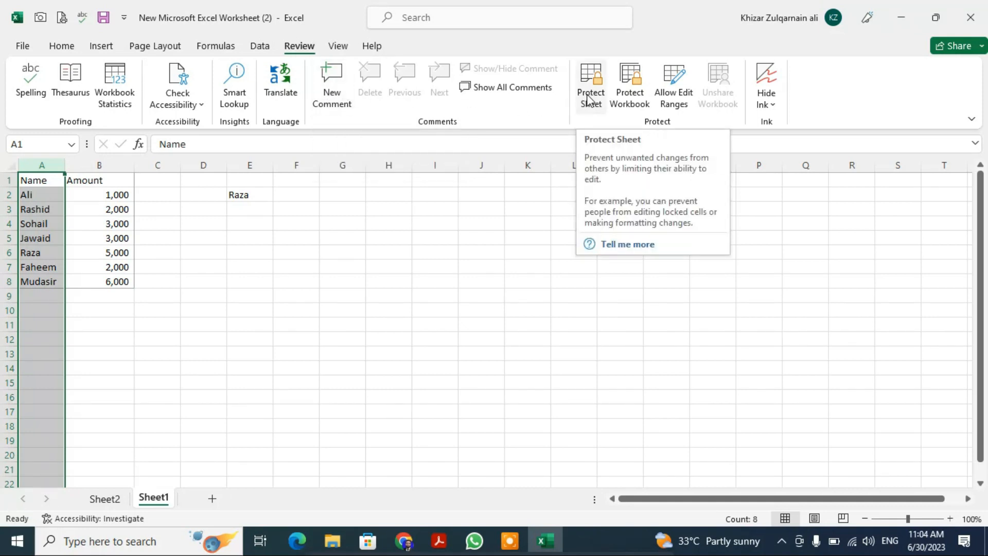
left_click(405, 443)
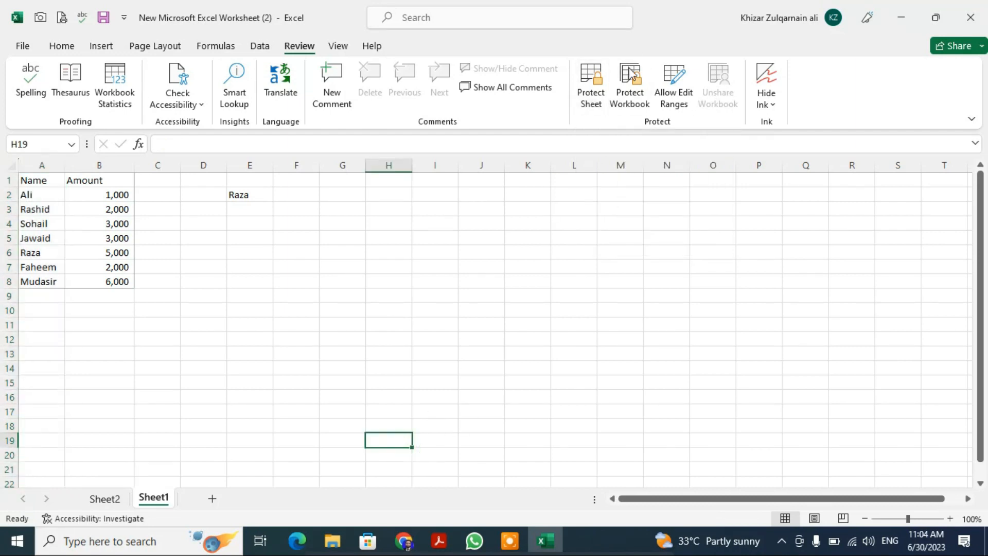
left_click(591, 92)
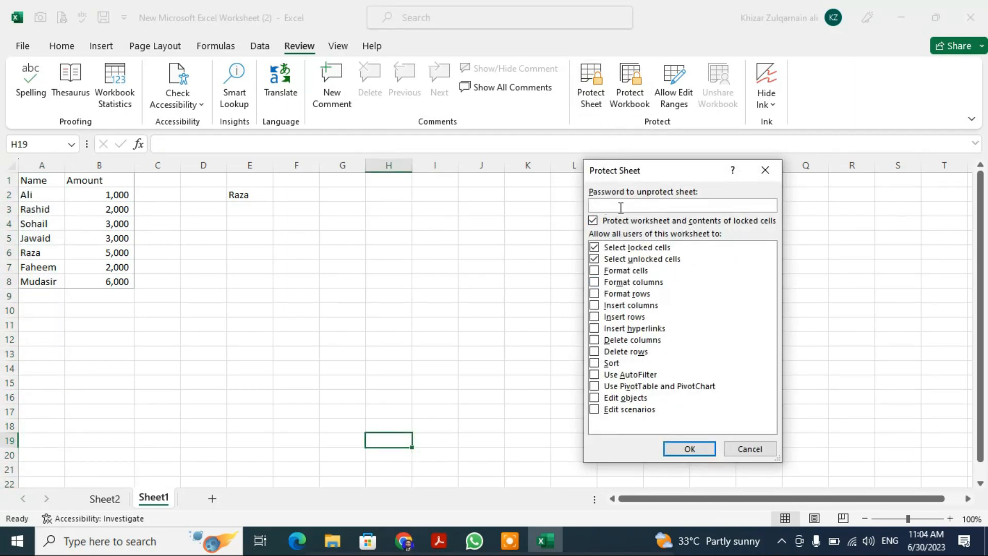
left_click(757, 453)
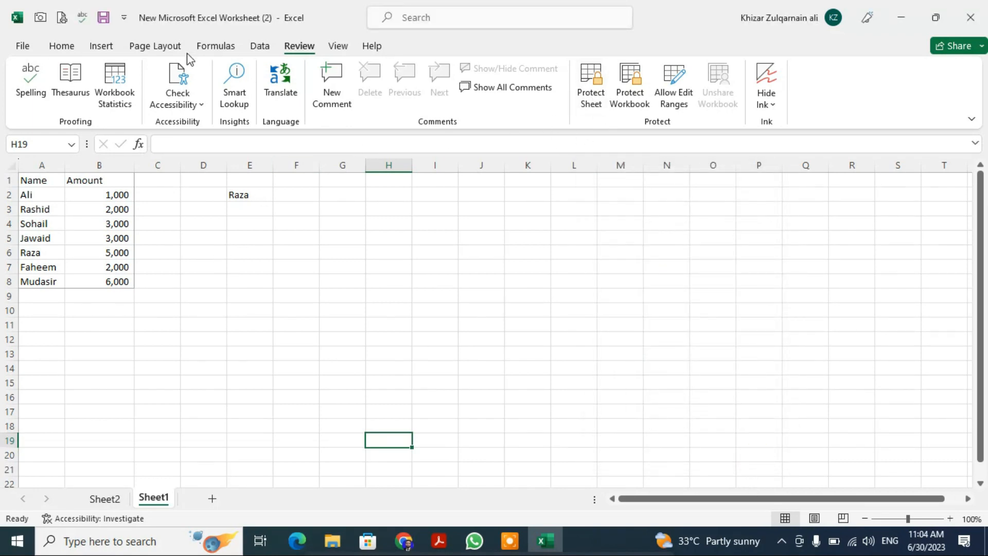
- Hide and restore the worksheet gridlines, and do the same with the formula bar
left_click(340, 46)
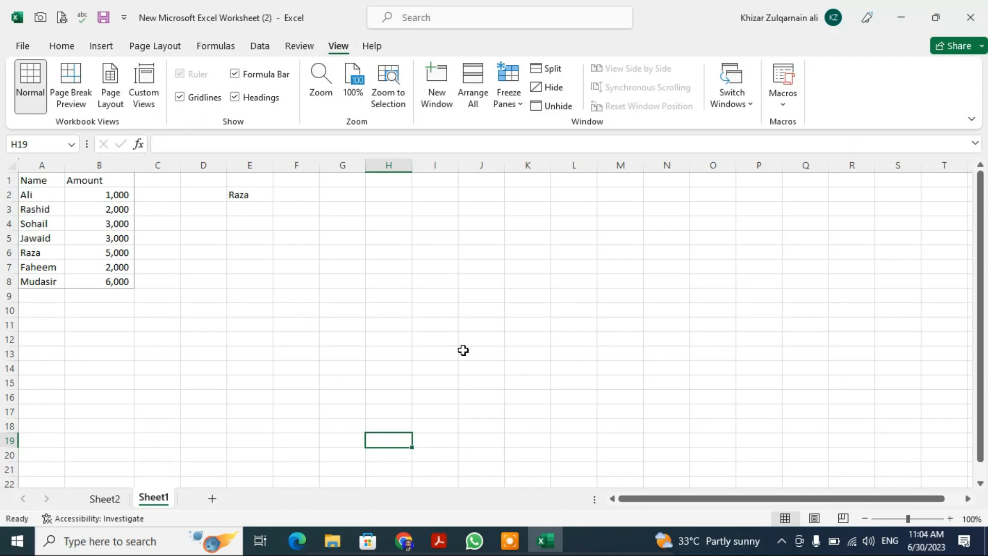
left_click(180, 97)
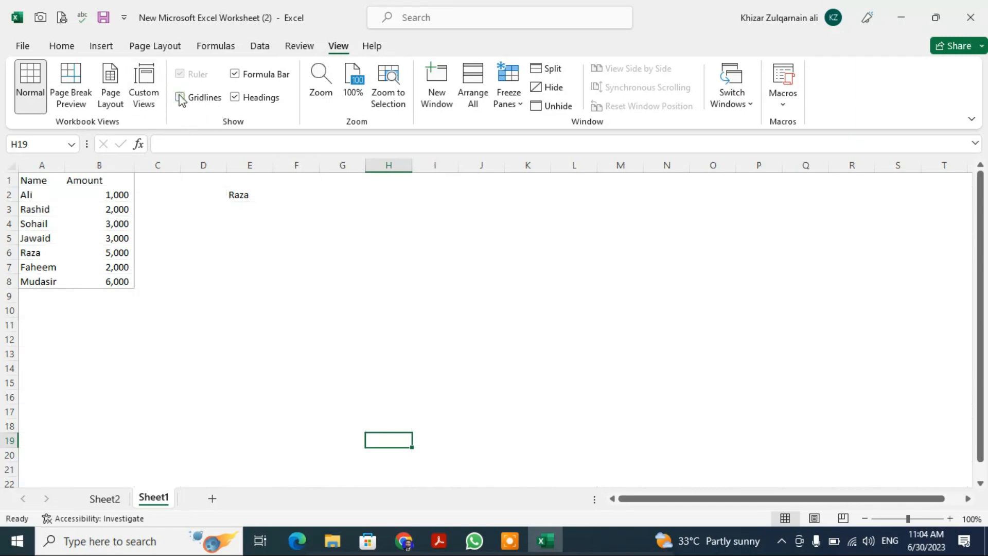
left_click(180, 97)
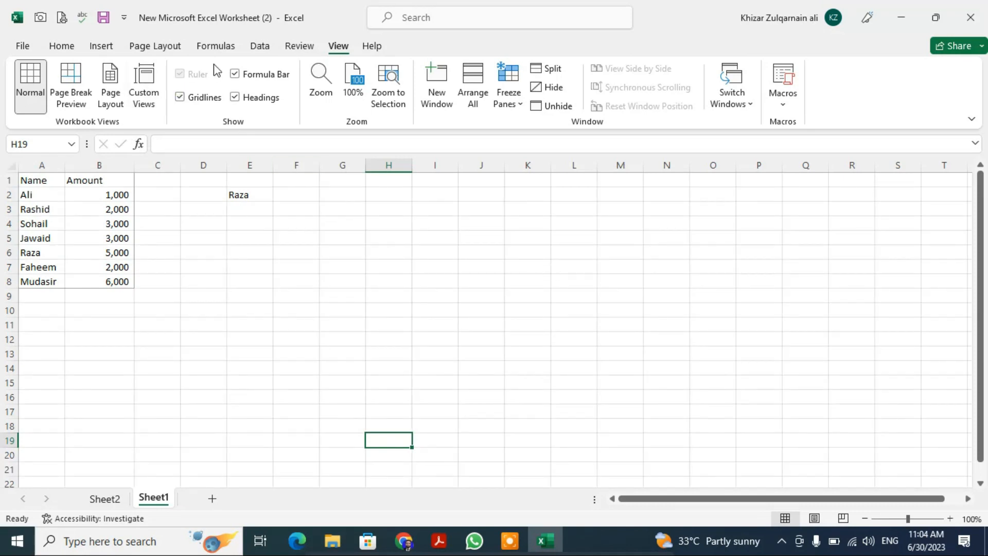
left_click(233, 74)
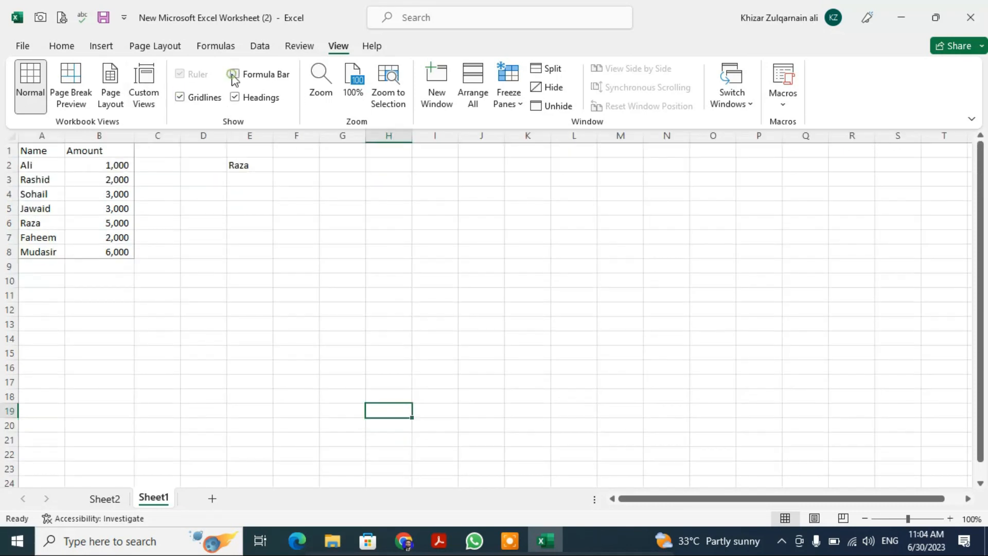
left_click(235, 74)
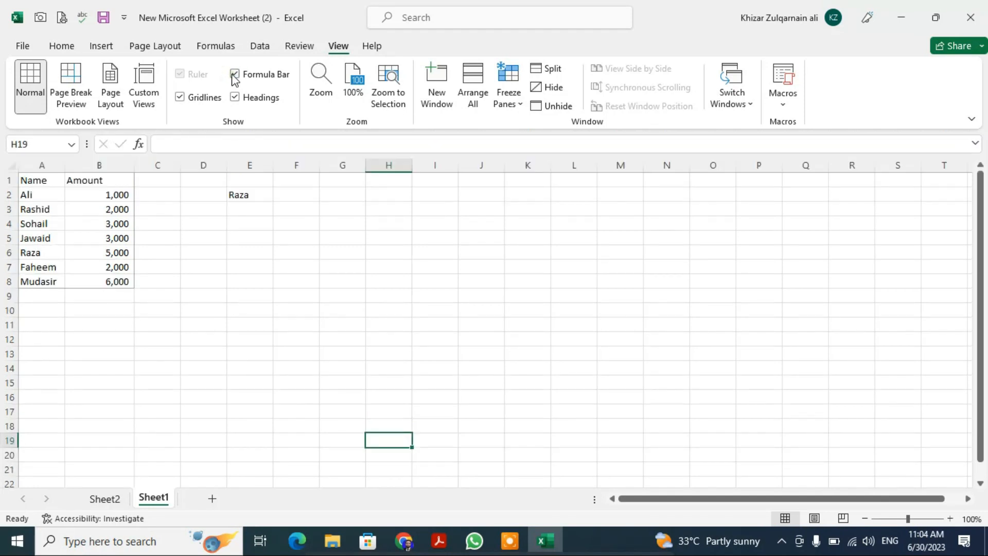